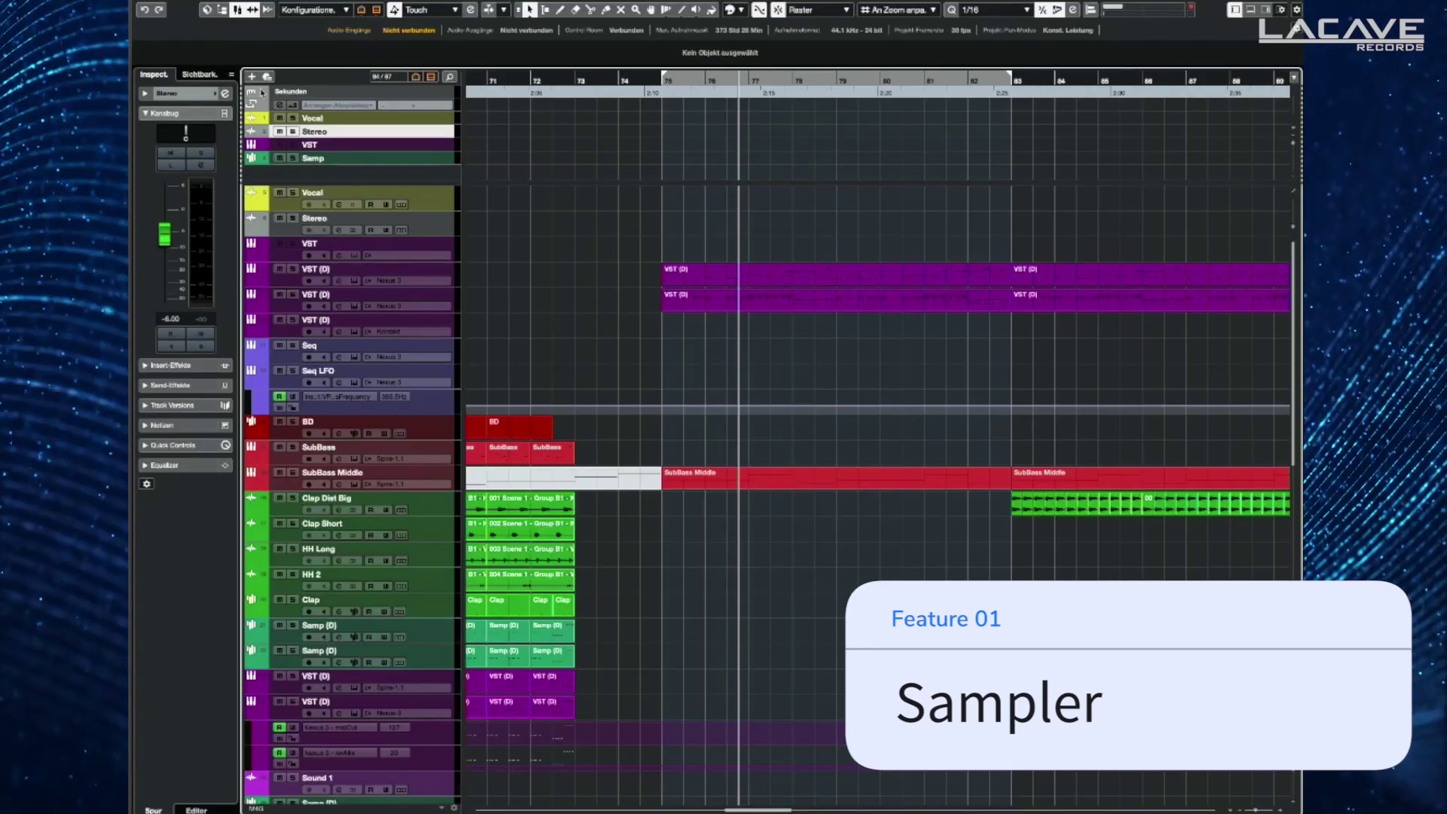
Step: Add a new sampler track and enlarge the sampler control area for a taller waveform display
click(252, 77)
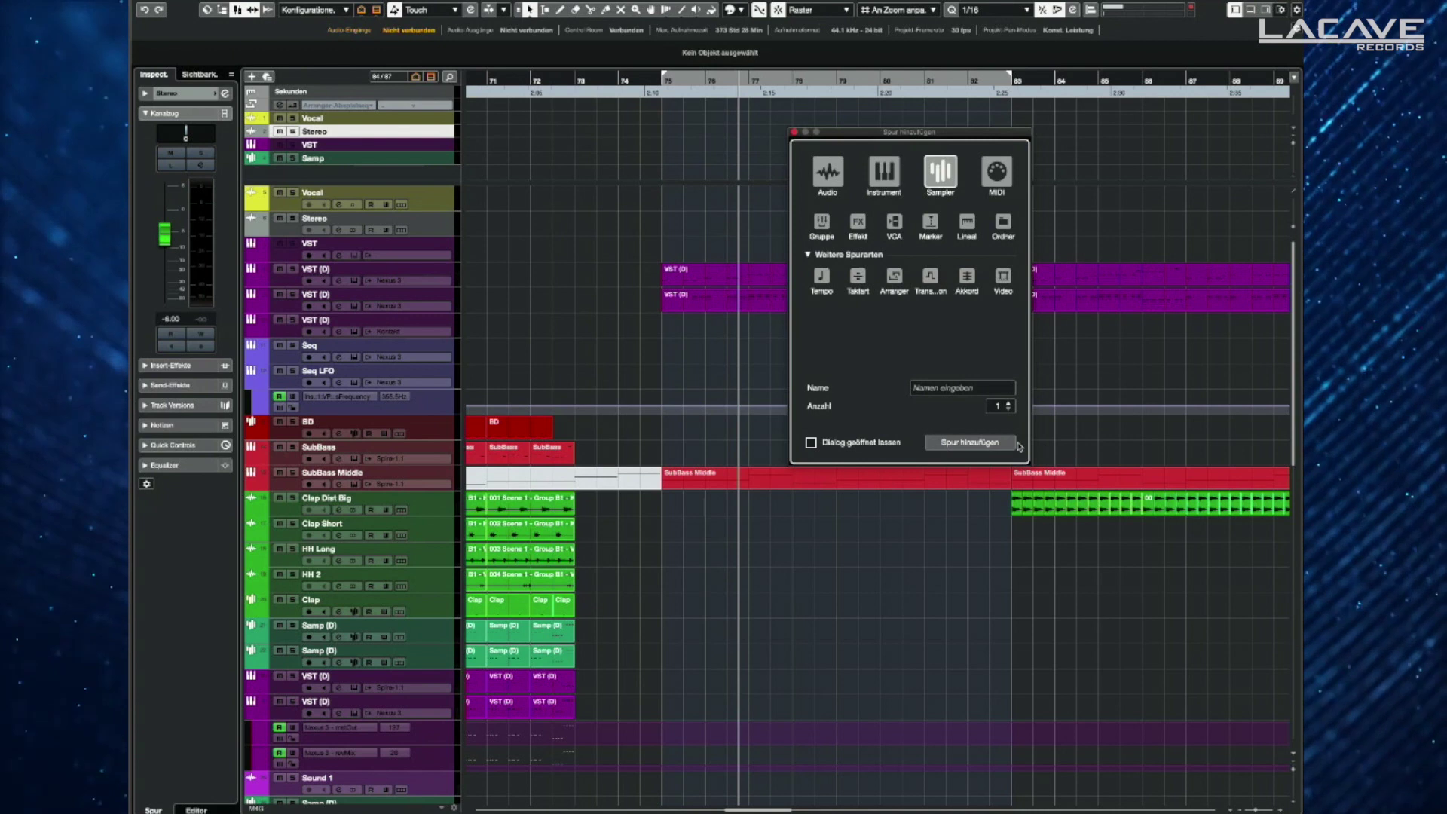
click(971, 442)
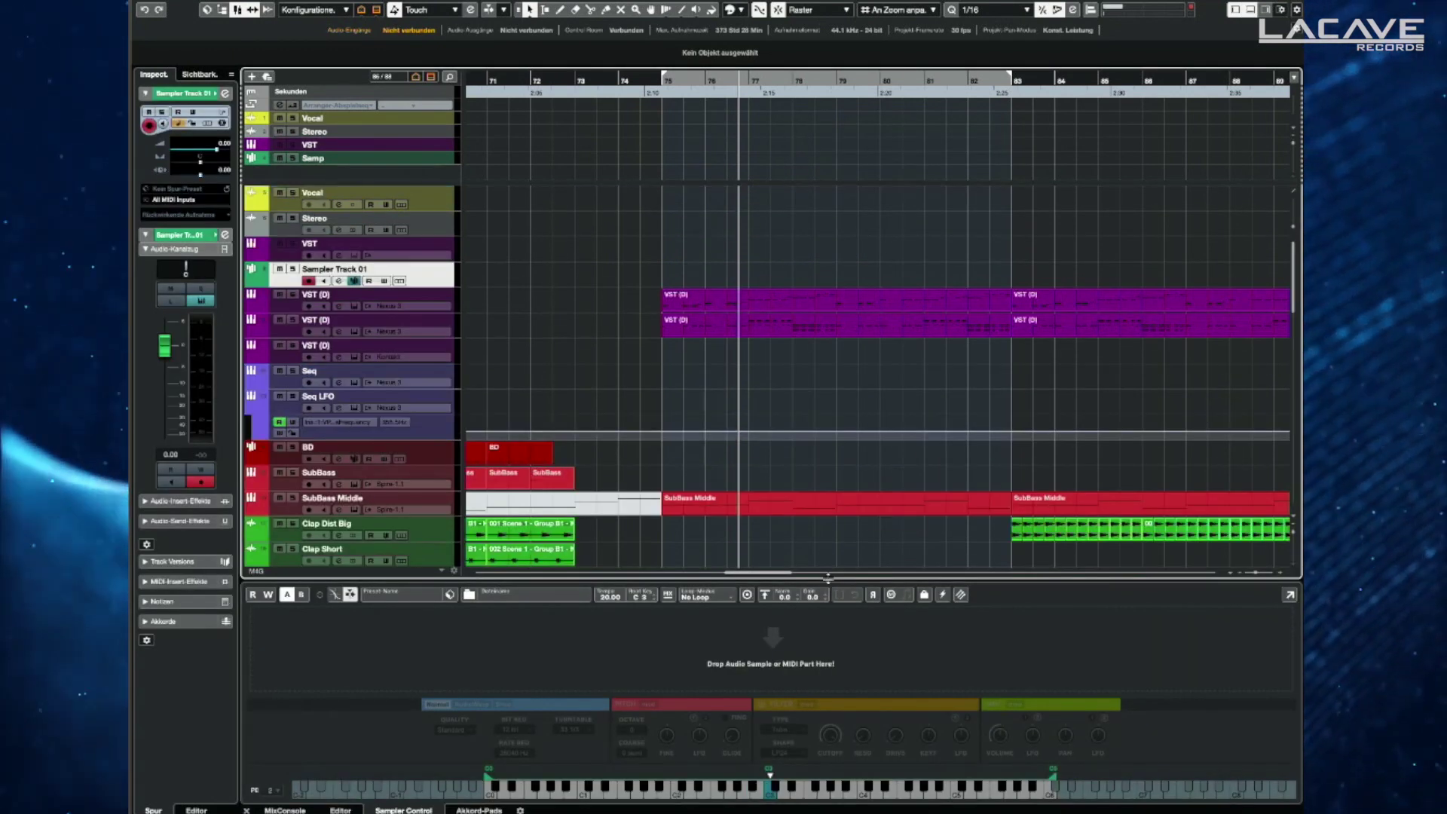
drag(814, 577, 814, 391)
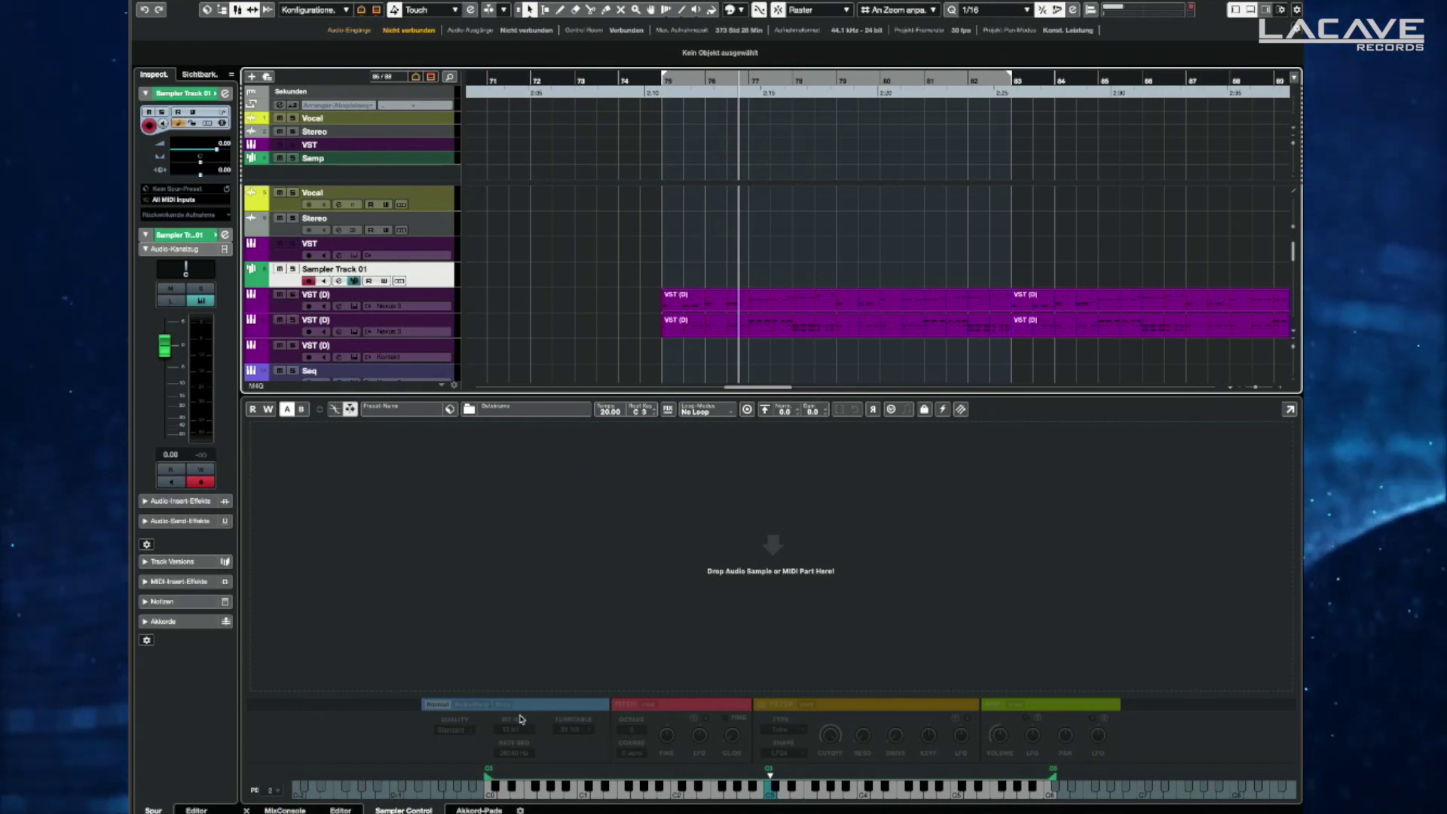
Step: Browse the VES2 Loops 128 BPM folder in MediaBay, preview its loops and load VES2 Loop 089.wav into the sampler
key(F5)
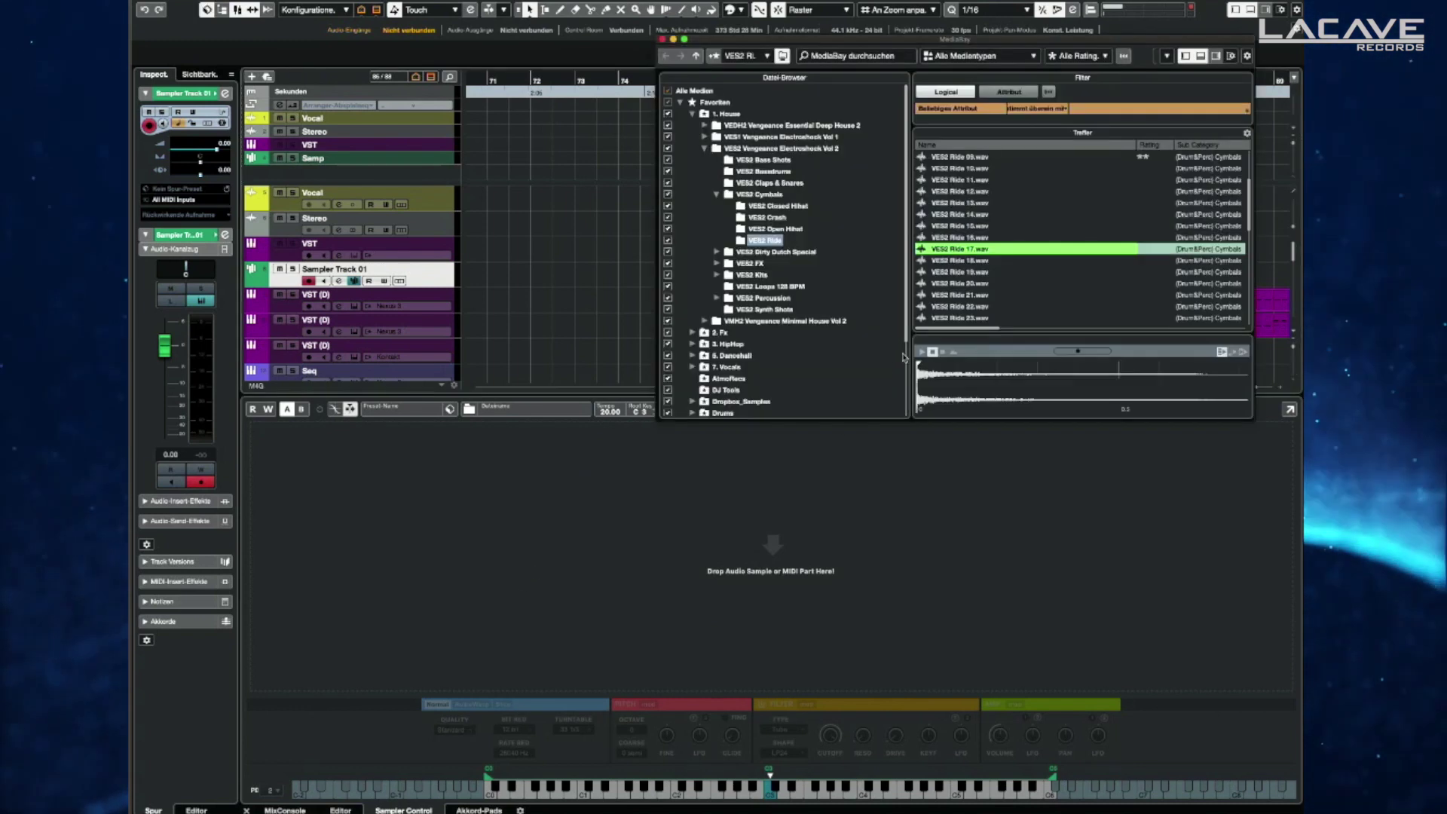
click(716, 195)
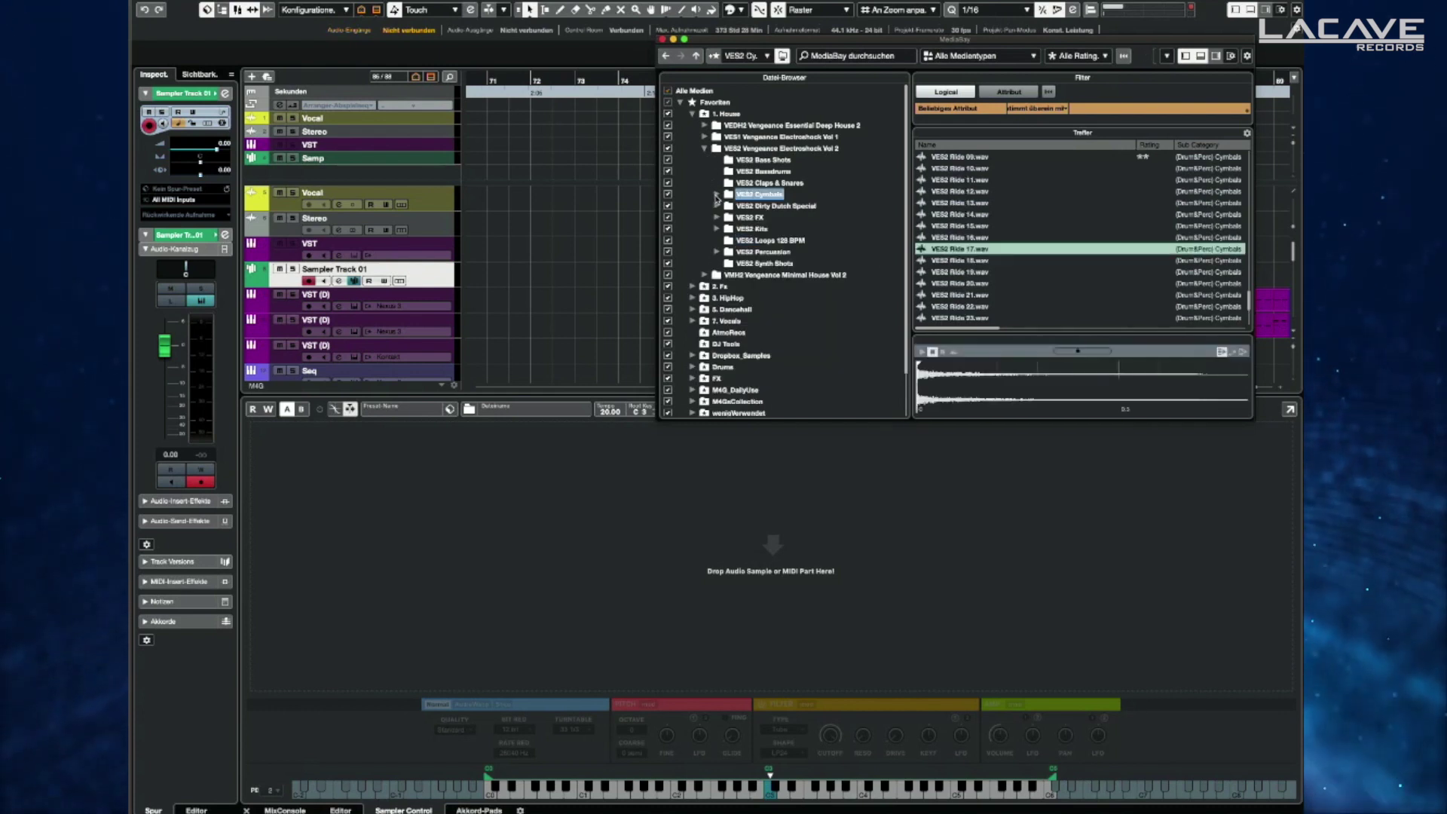
click(761, 240)
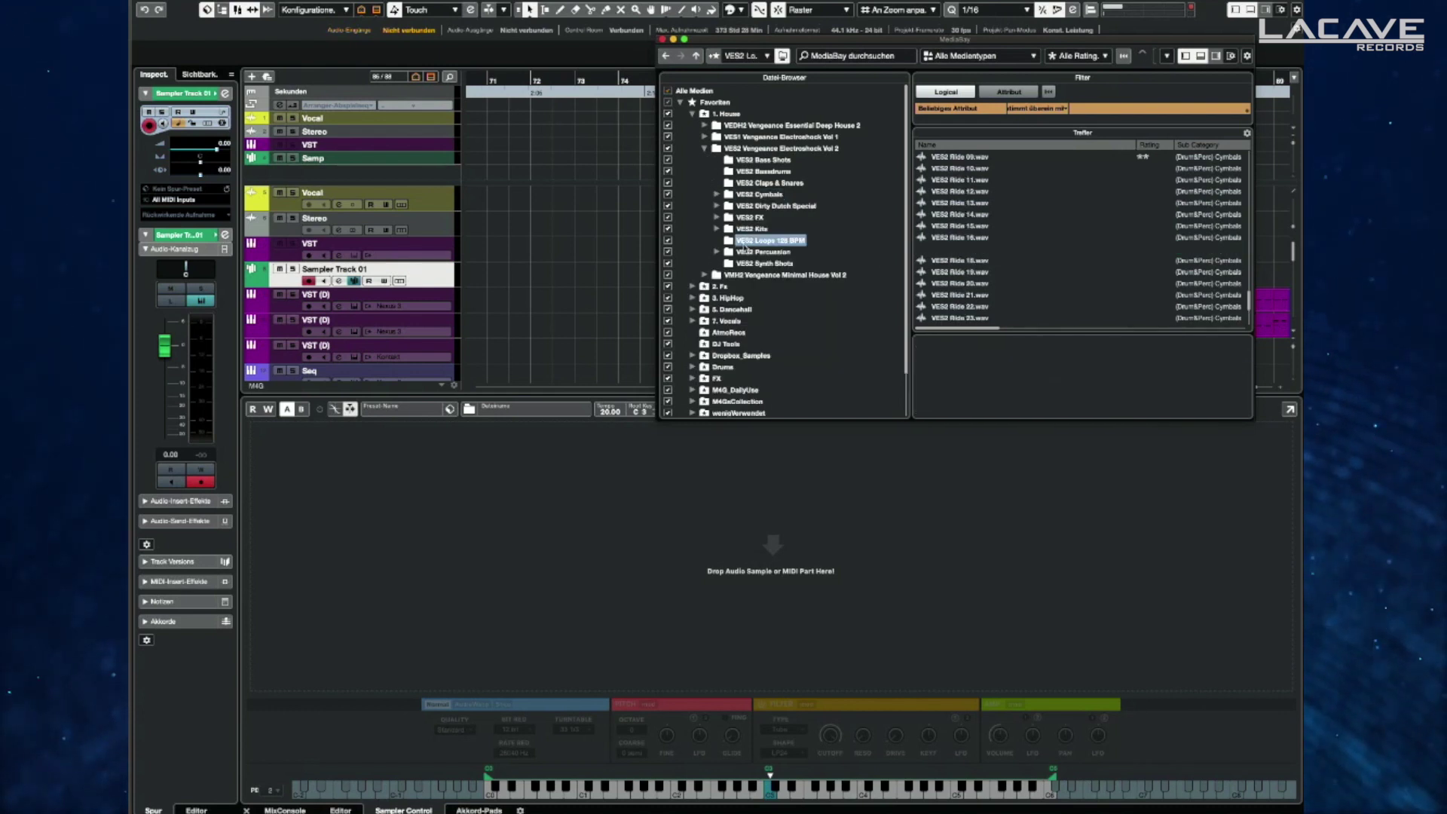
click(1002, 205)
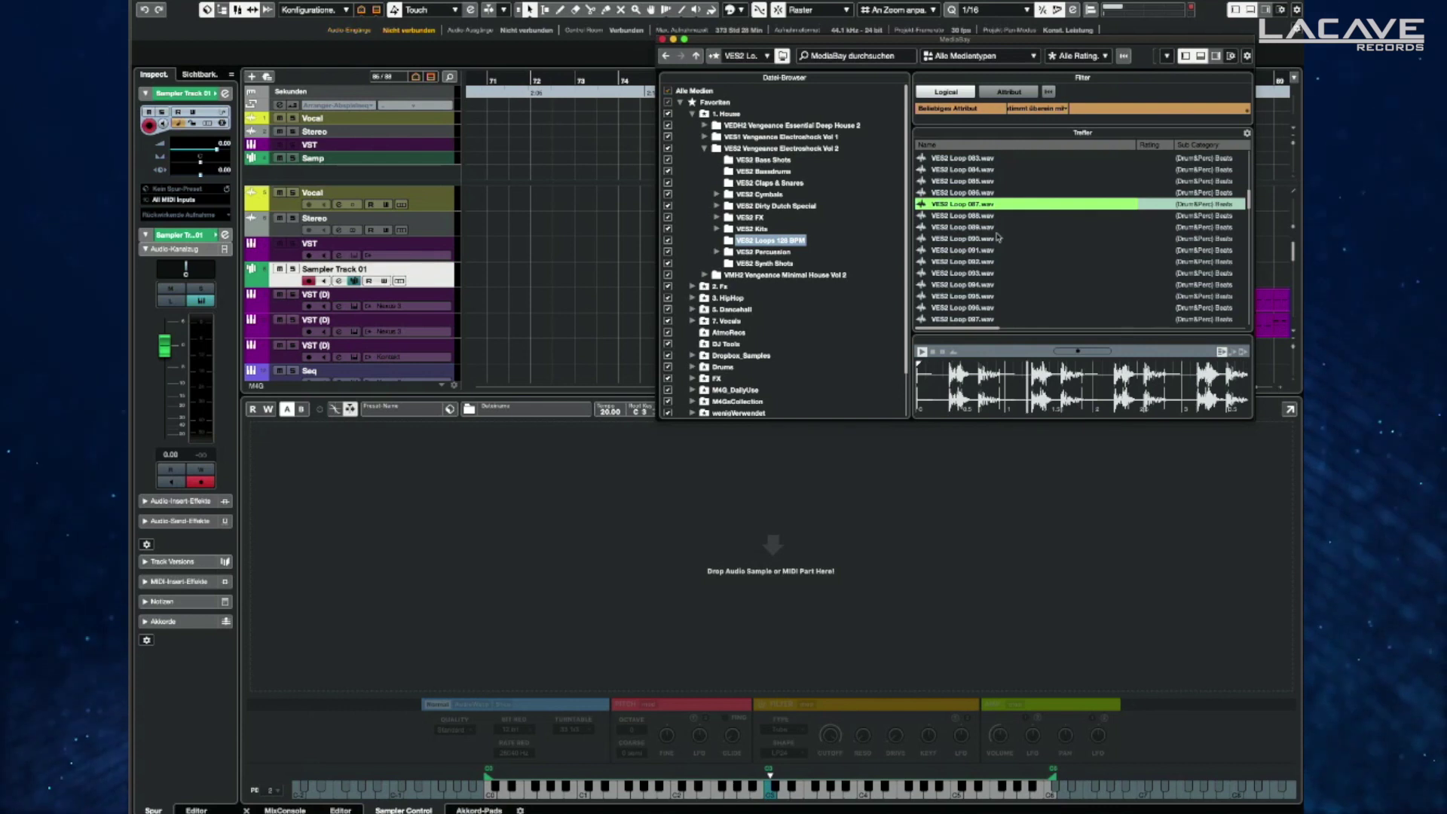
key(Down)
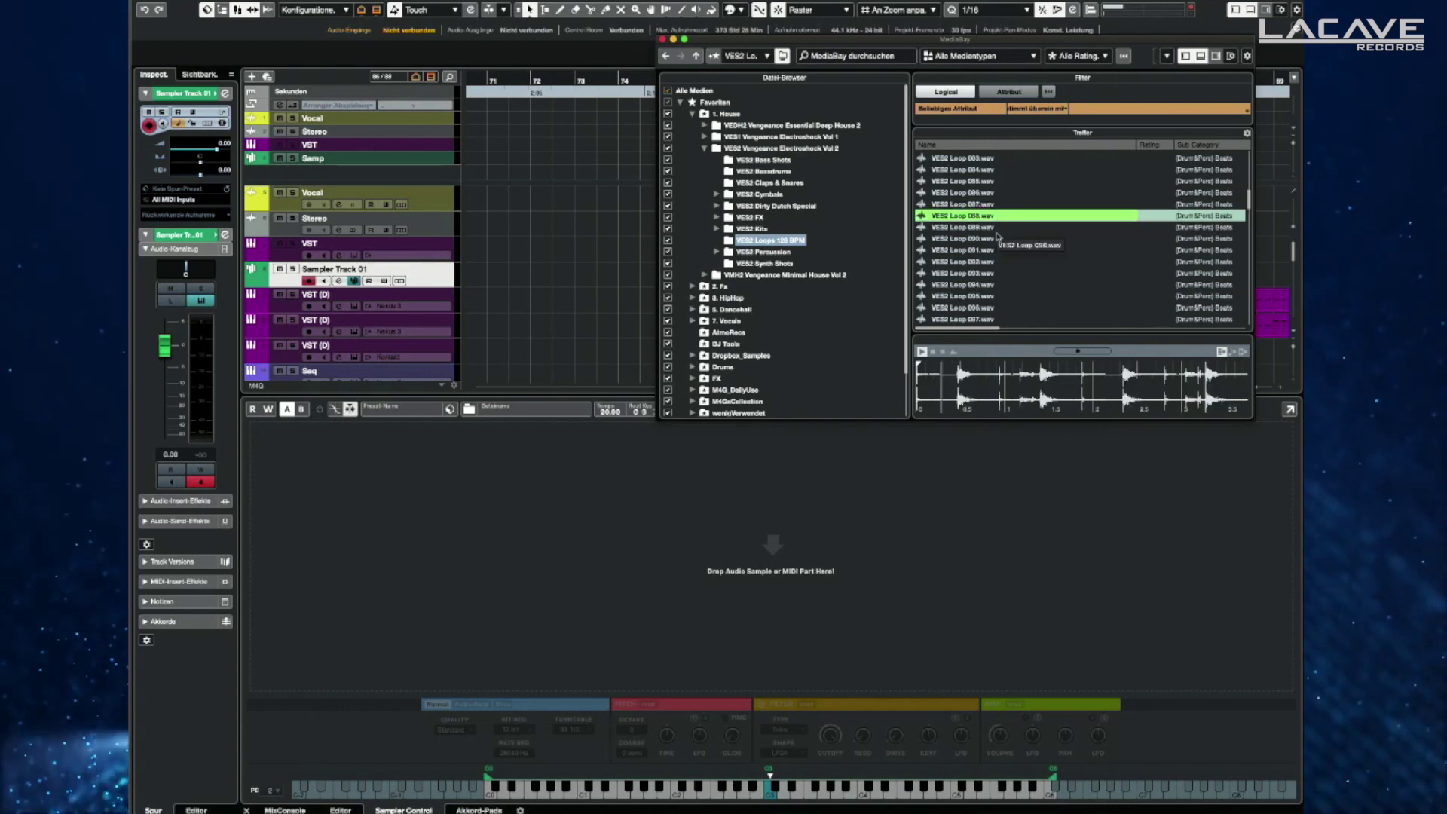
key(Down)
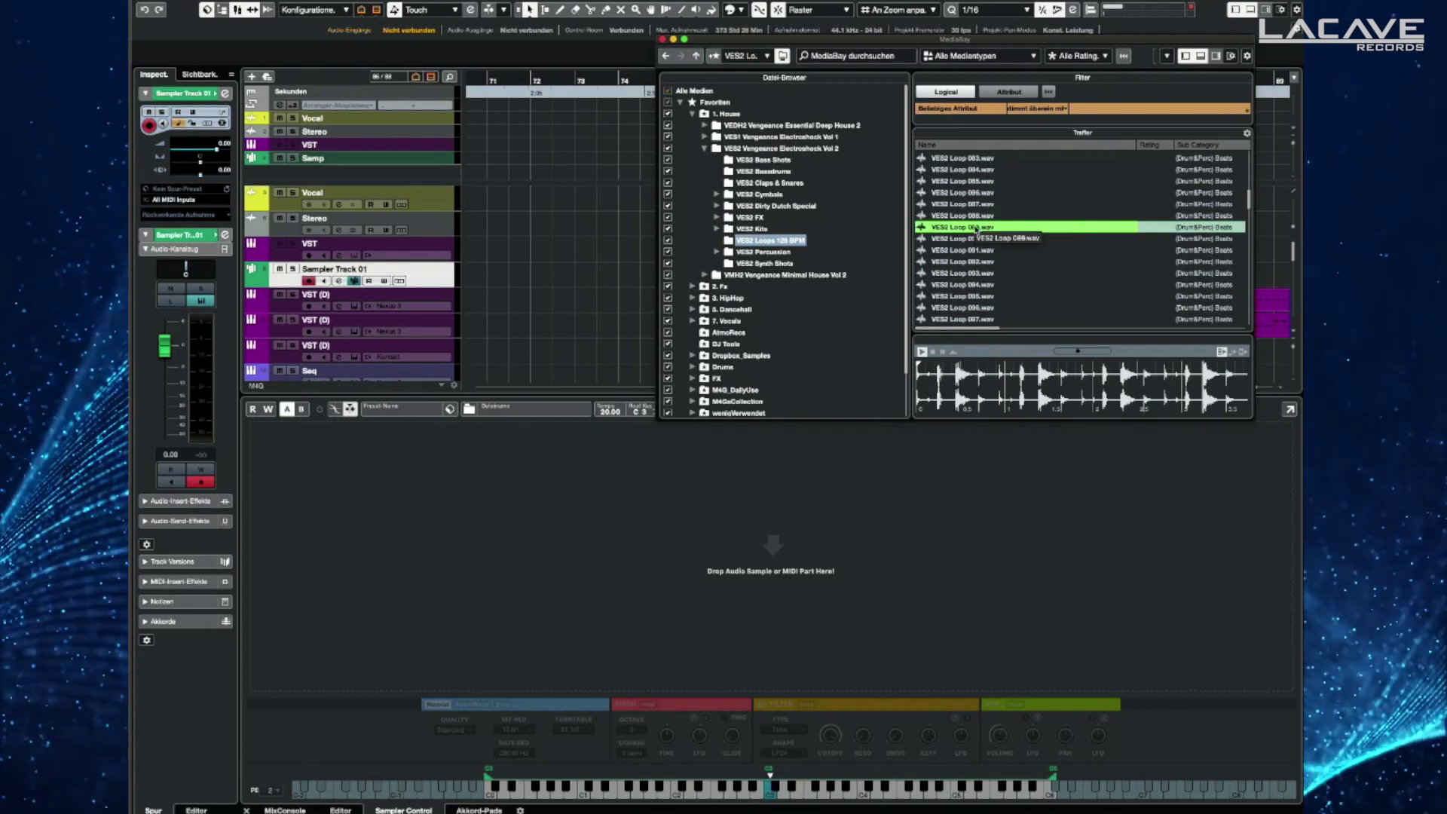
drag(976, 227, 667, 548)
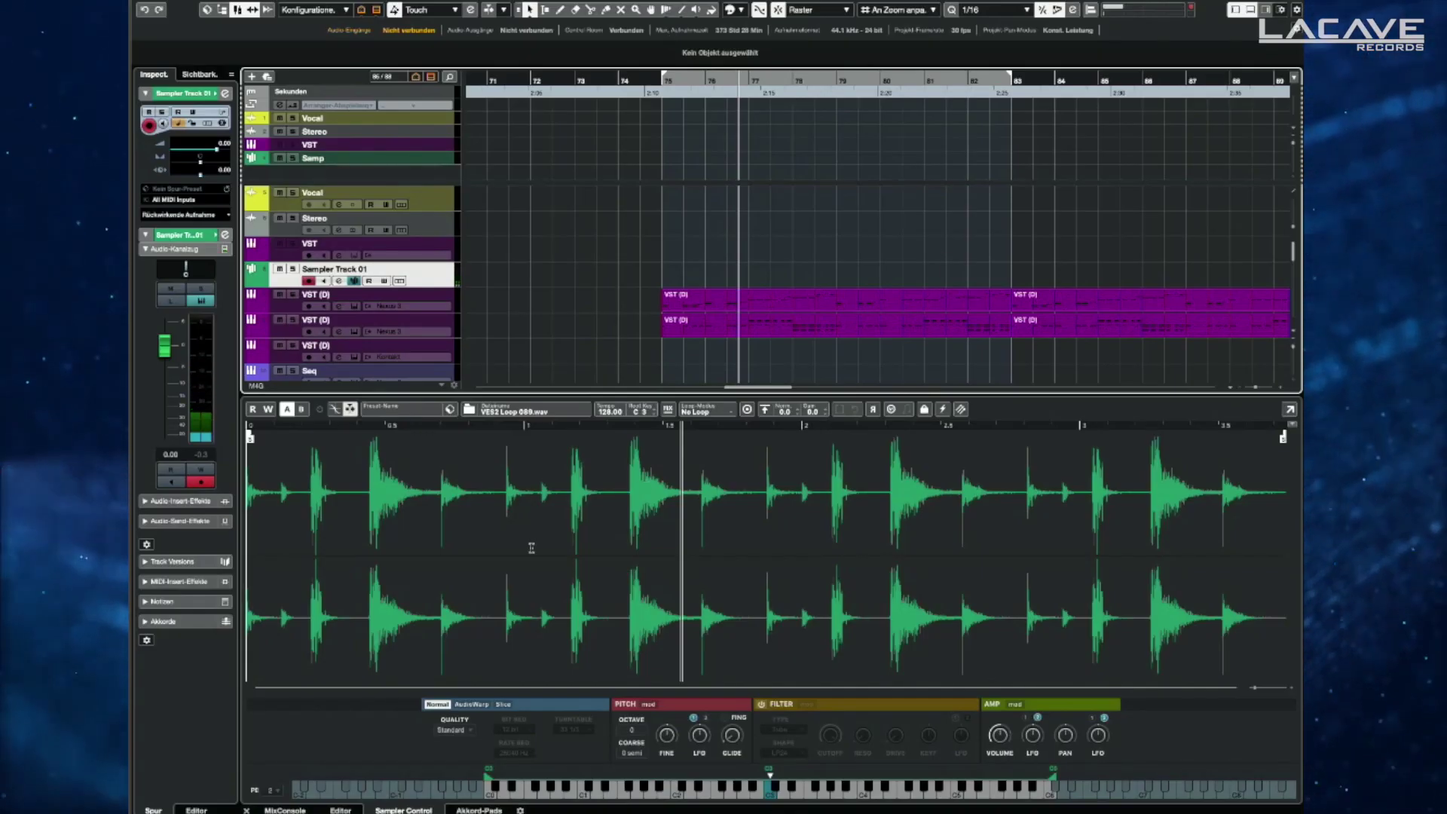
Step: Slice the loop in the sampler, moving the quiet second hit's marker into the silence after it and adding a slice at its start
click(503, 705)
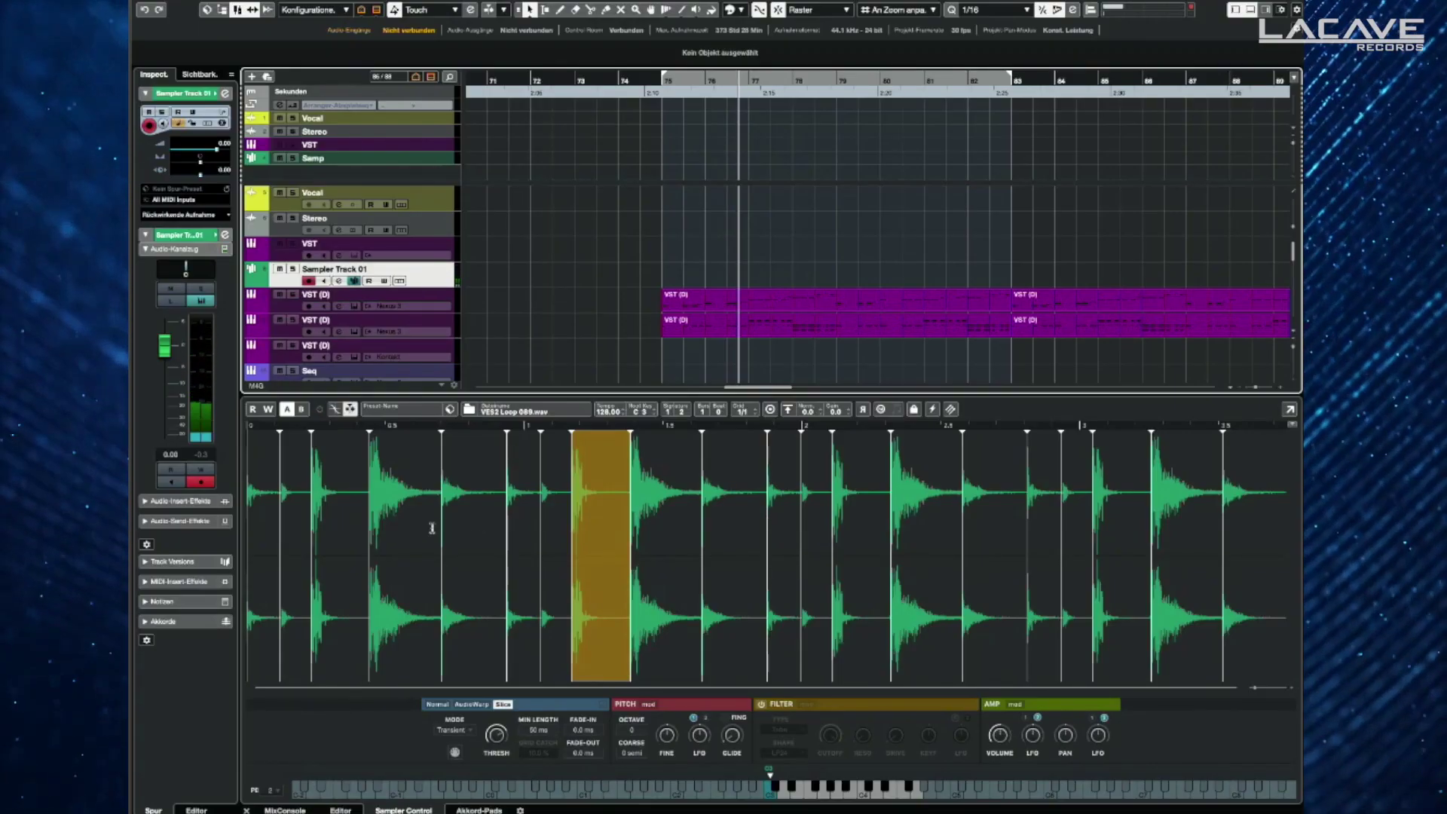
scroll(546, 645, up, 5)
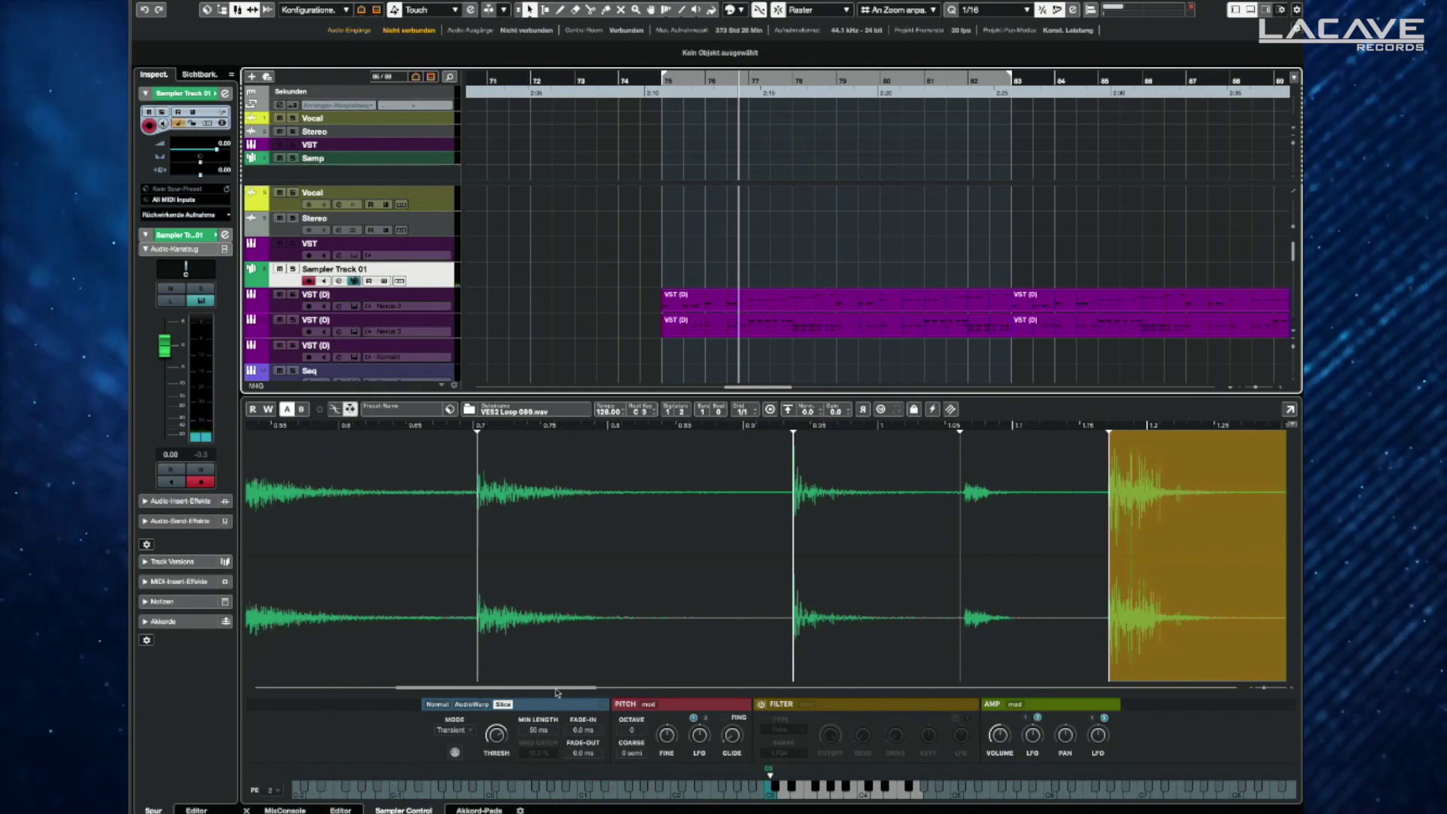
scroll(345, 599, left, 5)
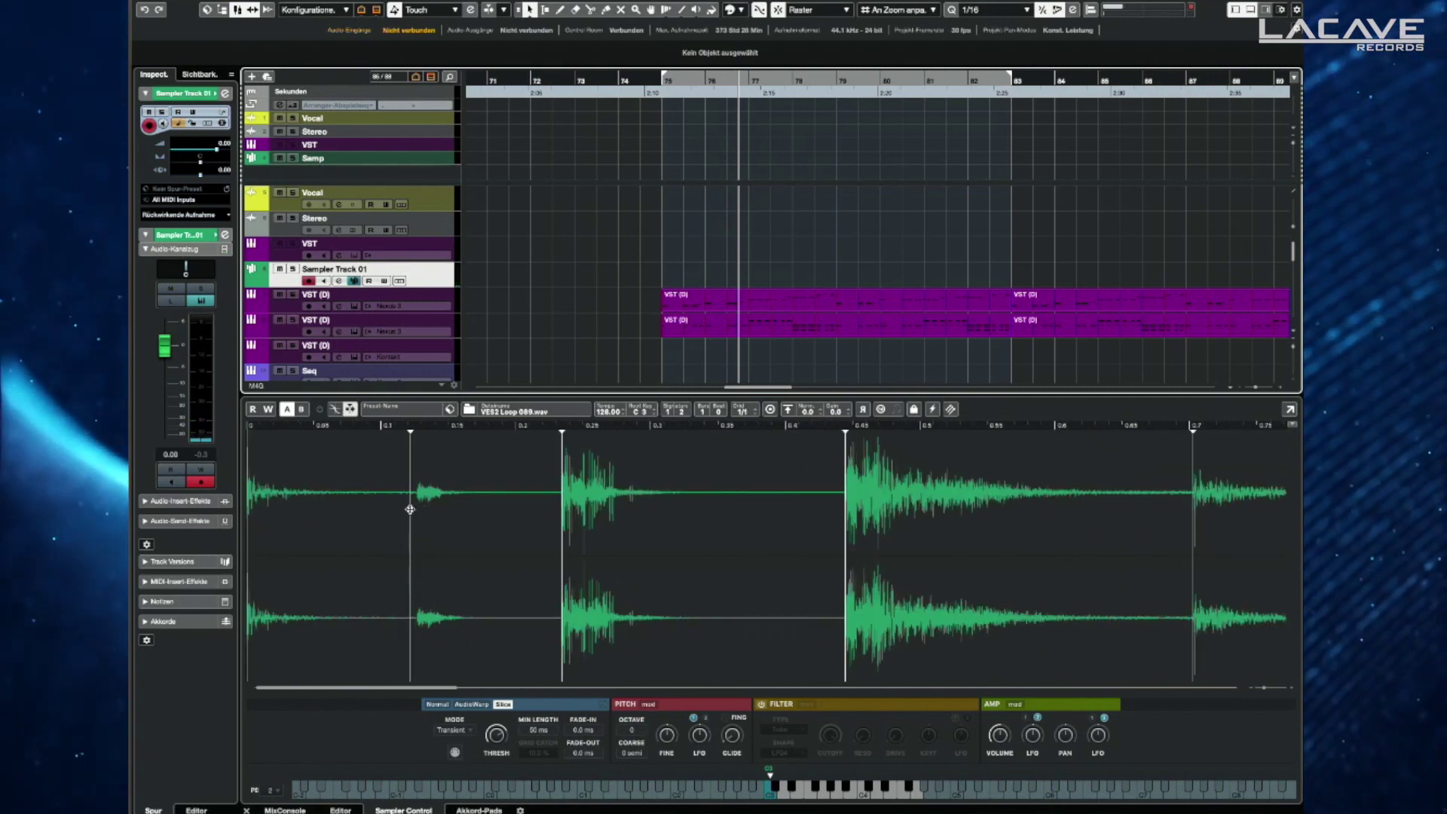
drag(410, 510, 414, 510)
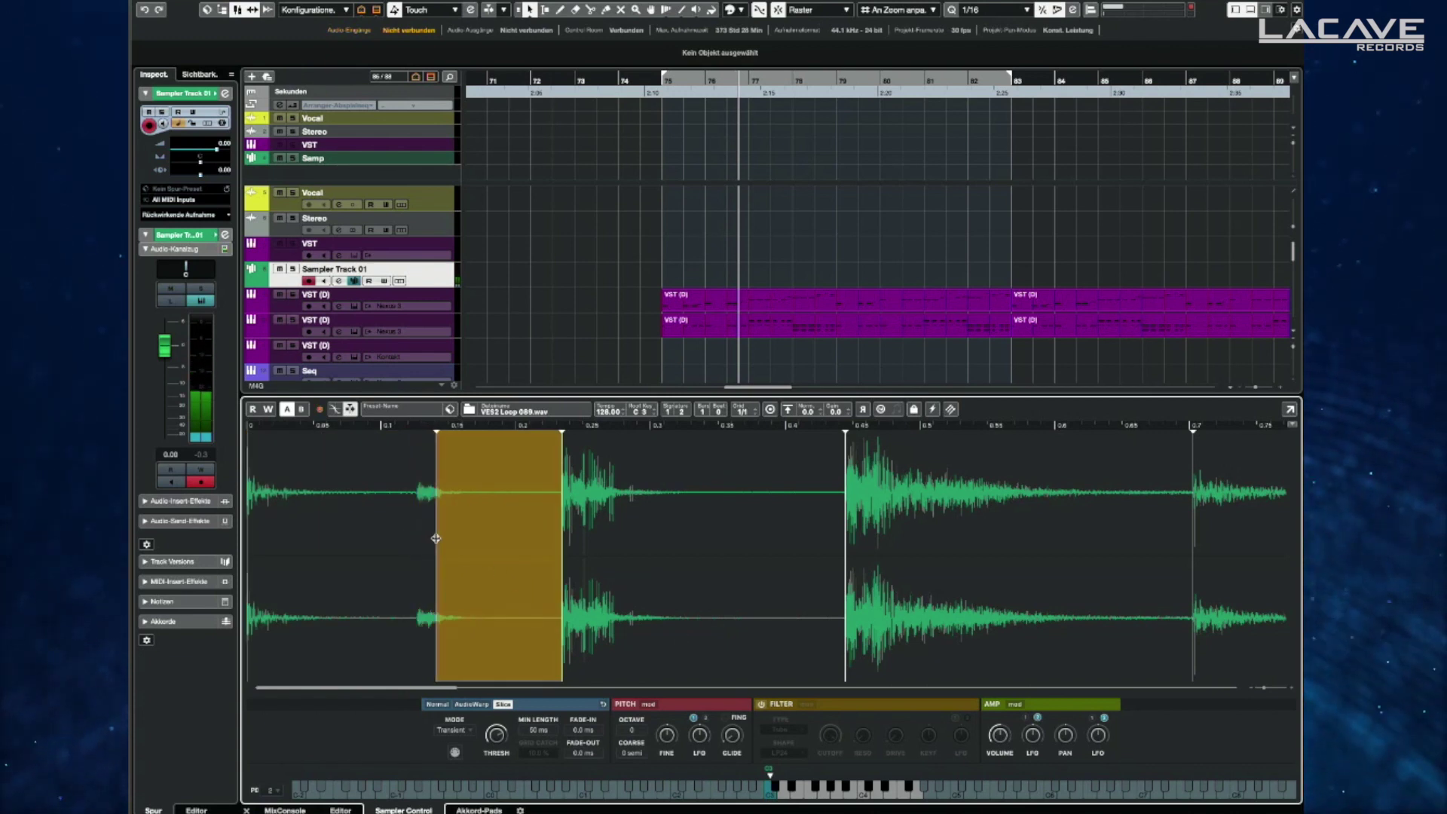
drag(436, 538, 492, 534)
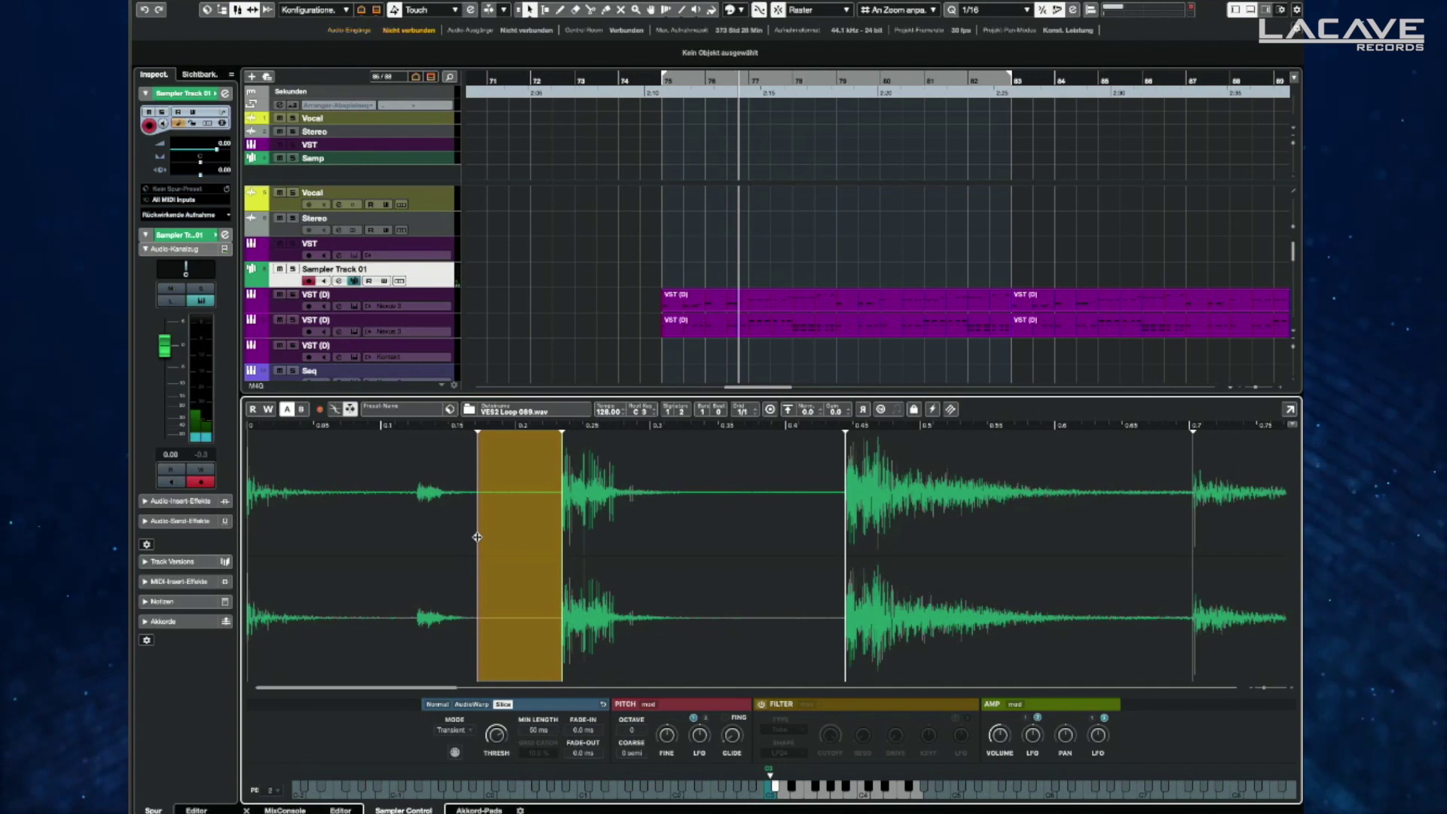
alt+click(415, 495)
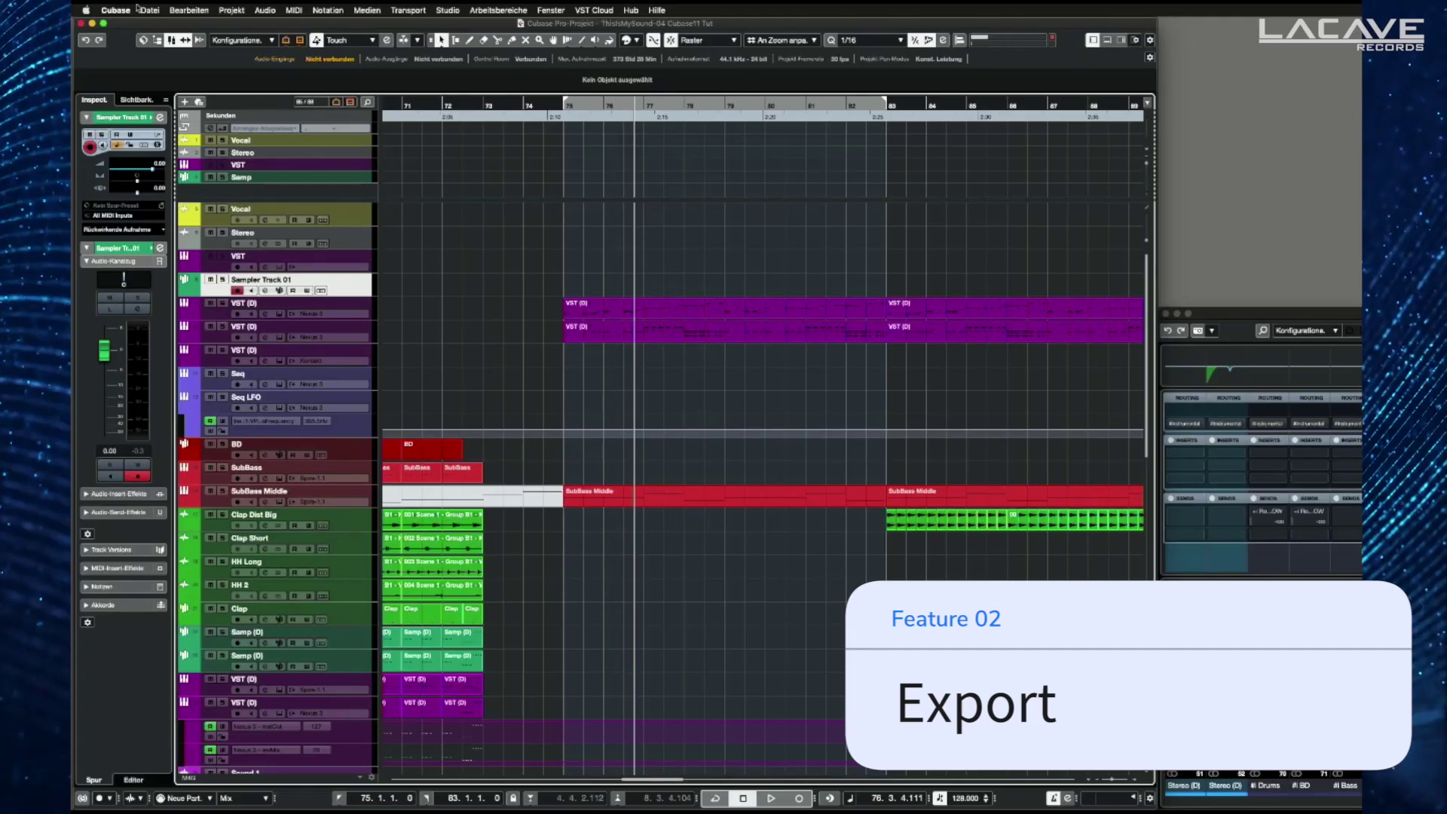
Step: Open the Audio Mixdown export dialog and place it so the arrangement's timeline stays visible
click(151, 9)
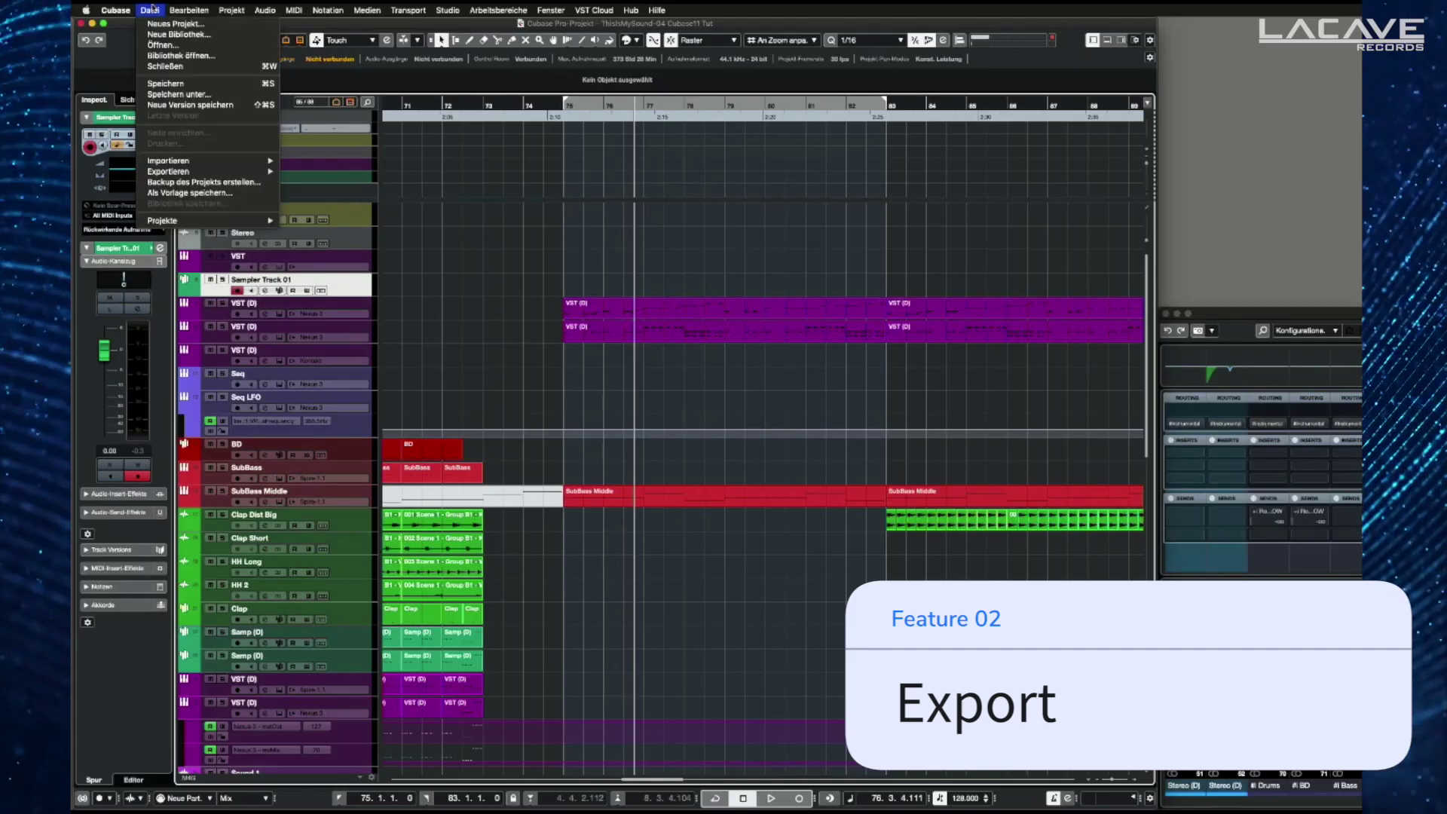
mouse_move(256, 175)
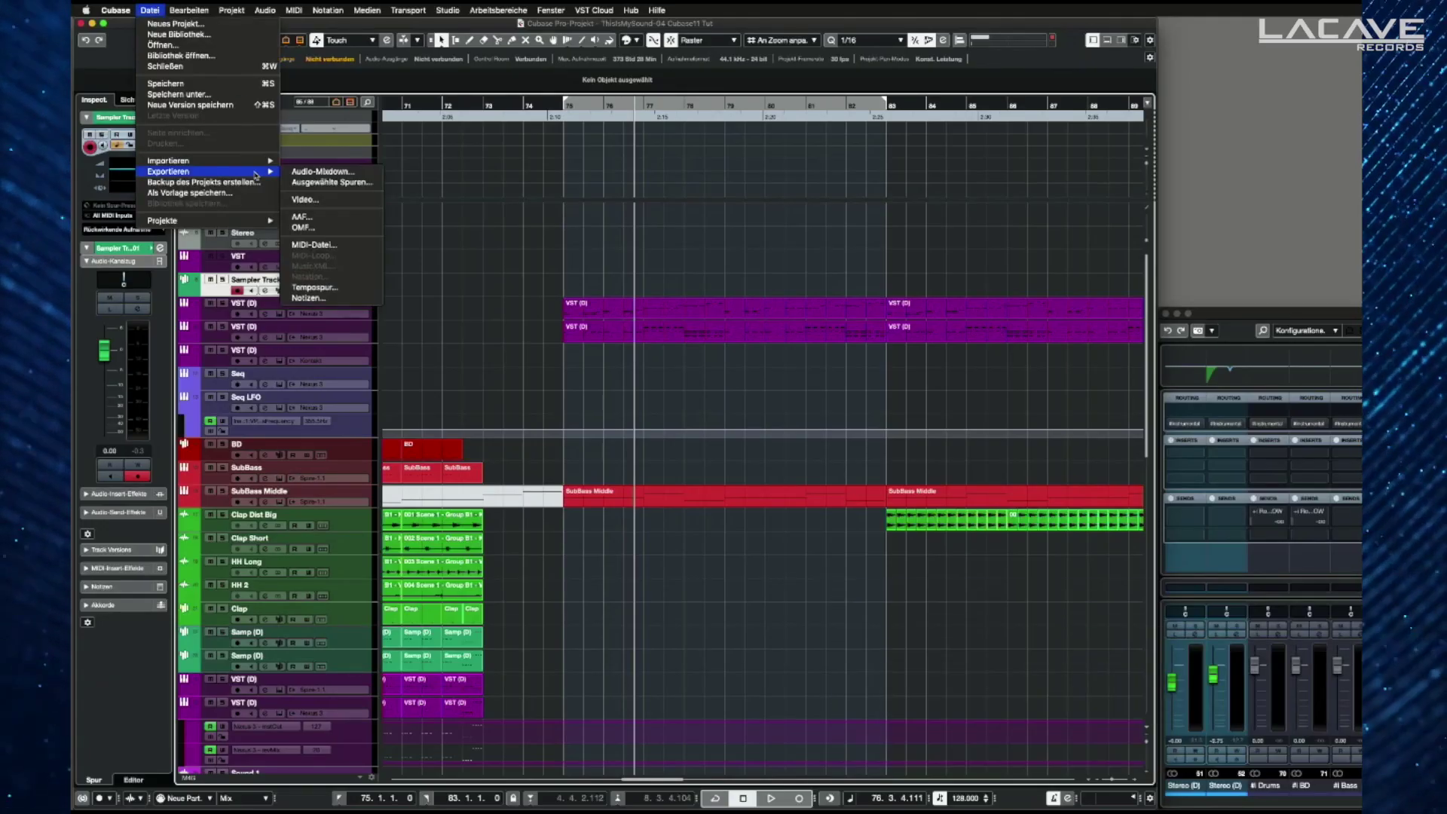
click(320, 173)
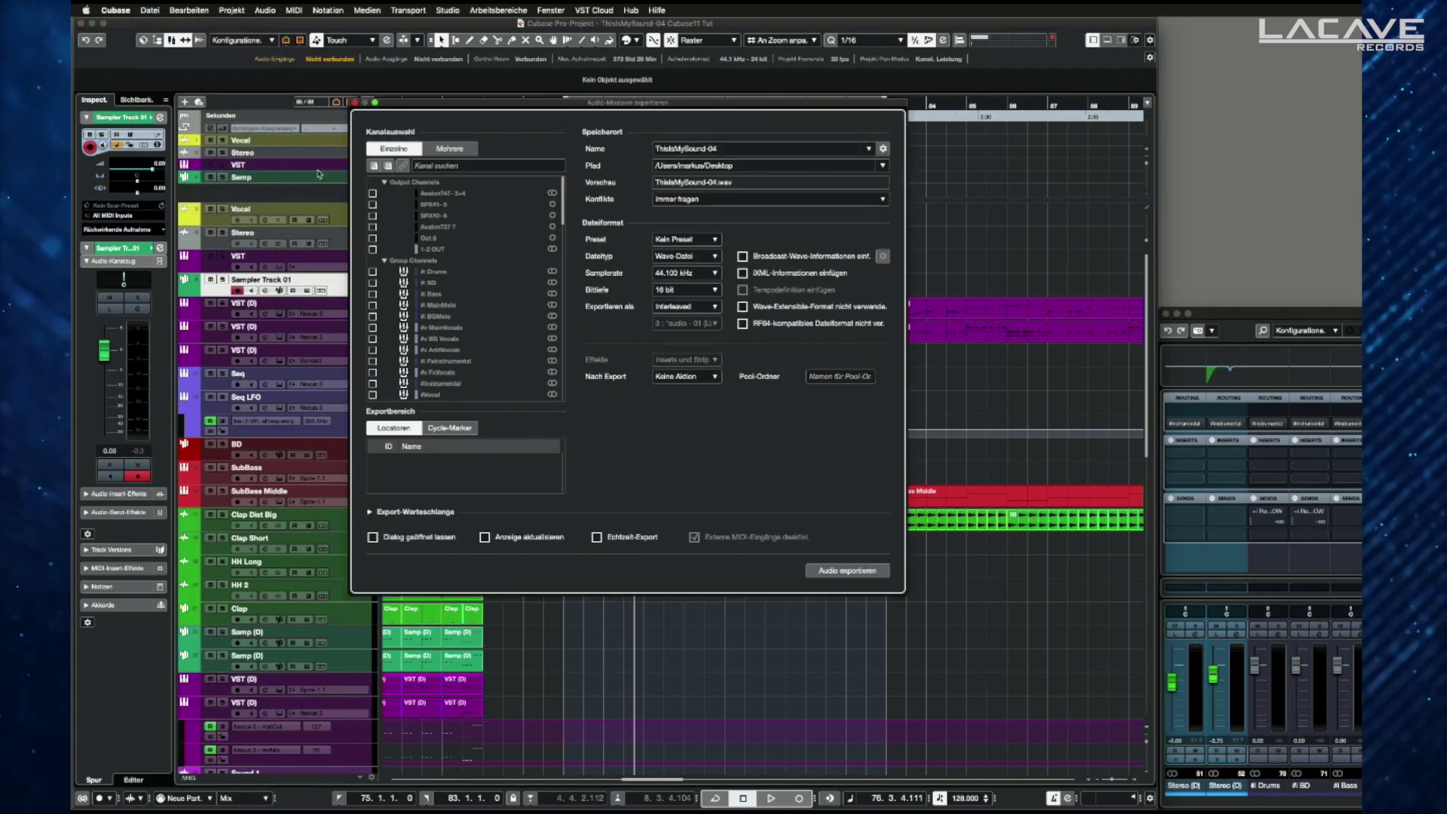
click(540, 104)
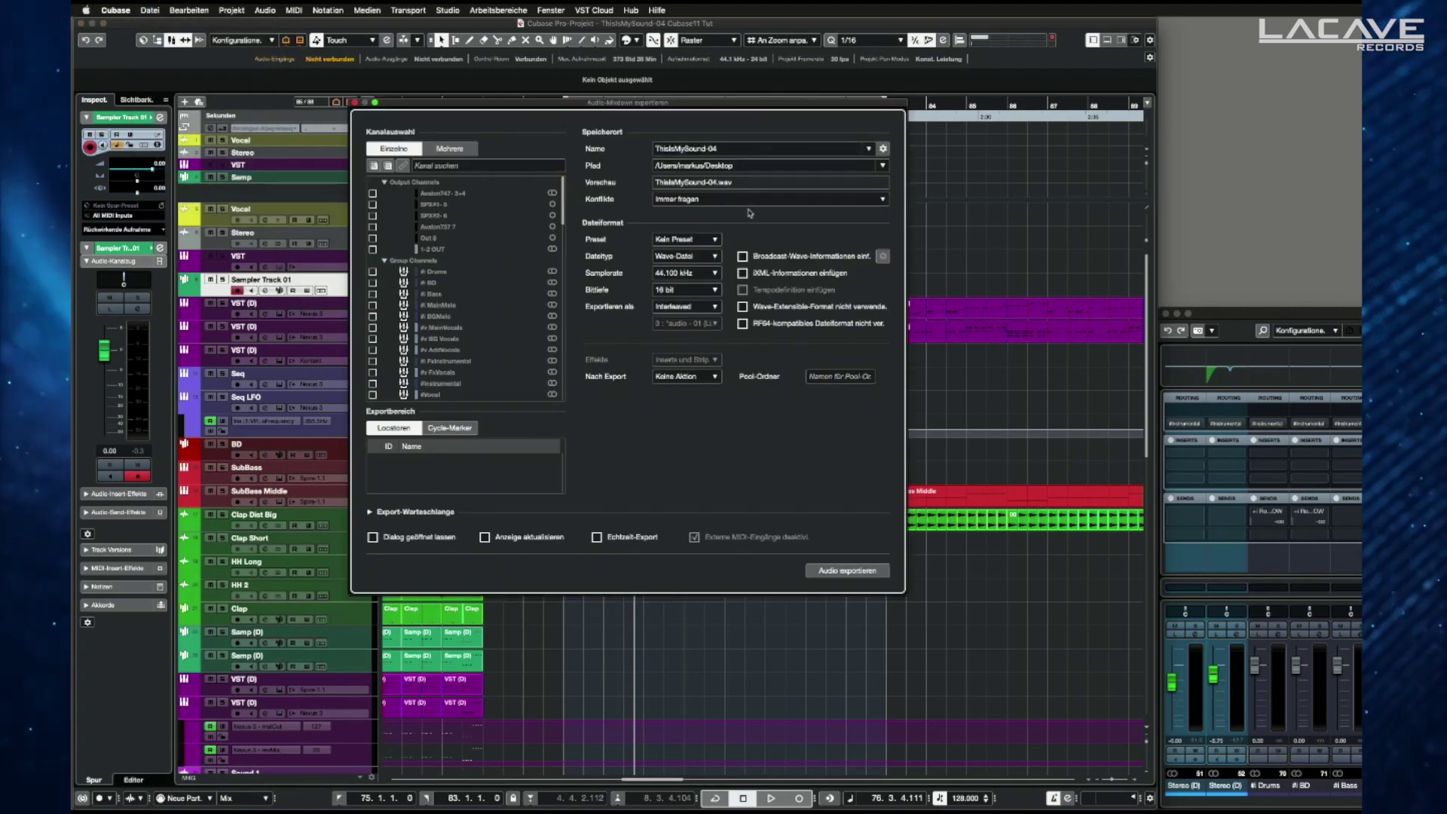
drag(584, 108, 763, 186)
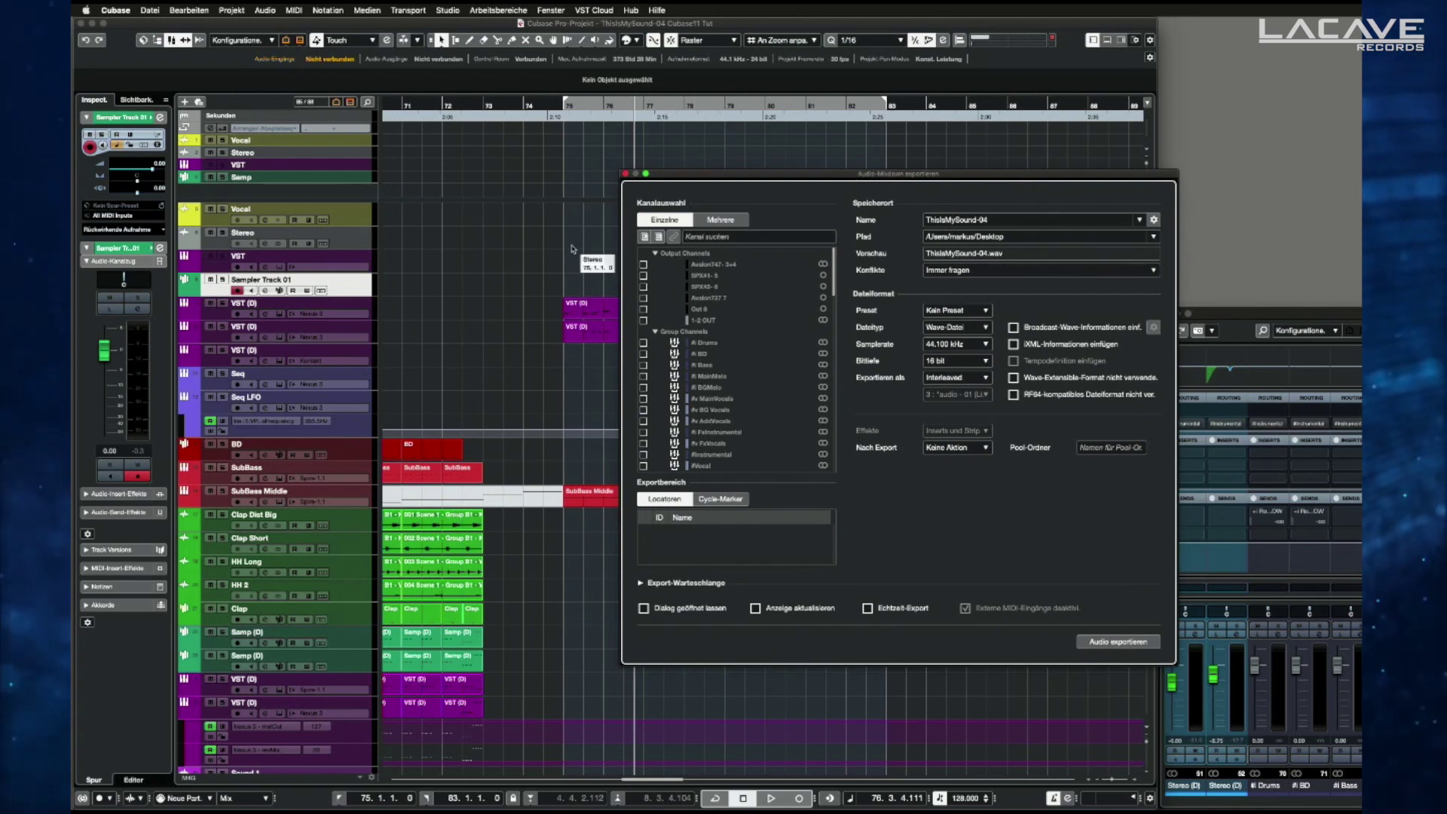
Step: Turn on cycle mode for bars 75 to 83, play the section and inspect the VST (D), SubBass Middle and Crash 1 tracks
key(KP_Divide)
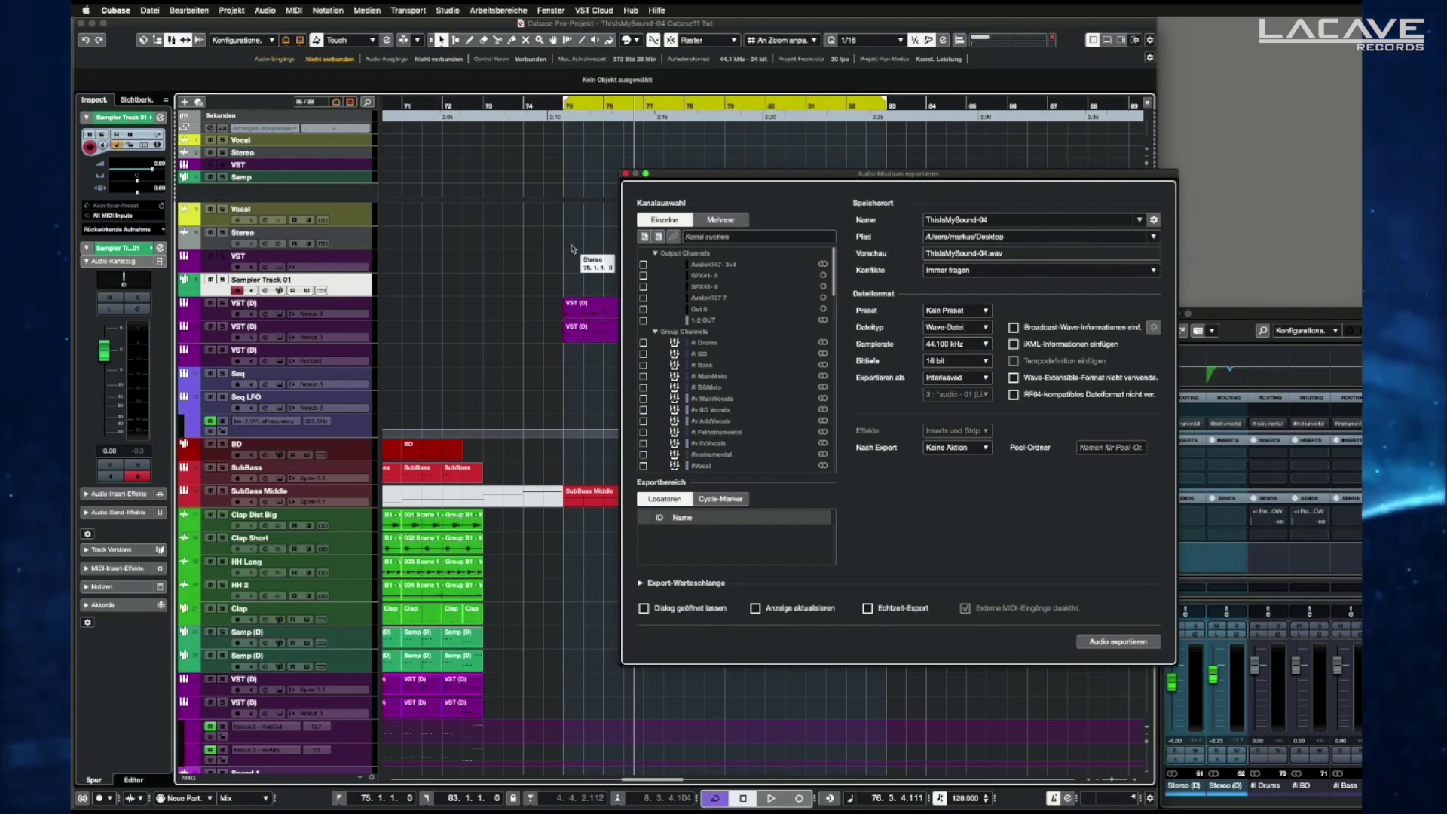
key(space)
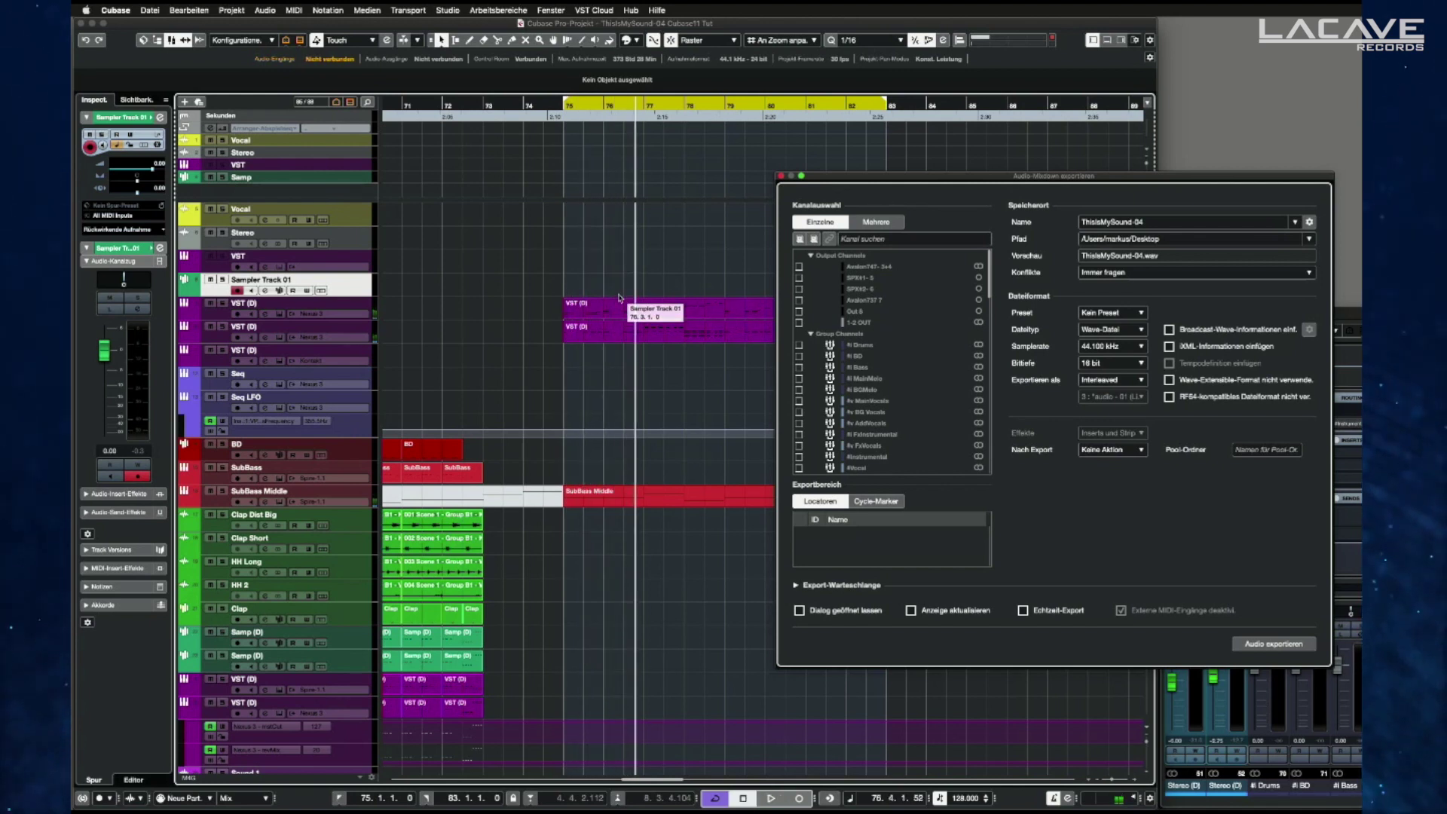
click(363, 308)
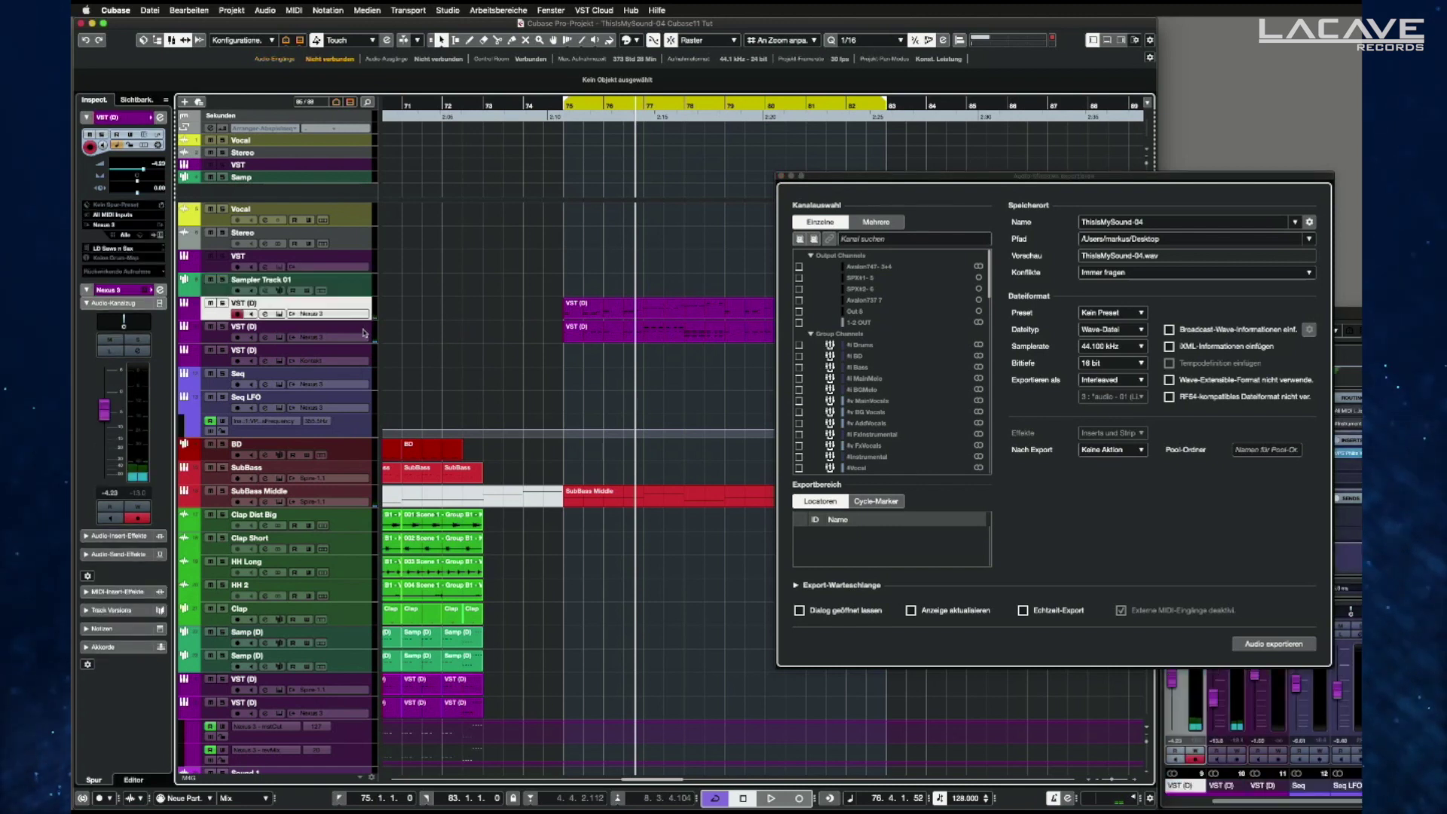
shift+click(365, 331)
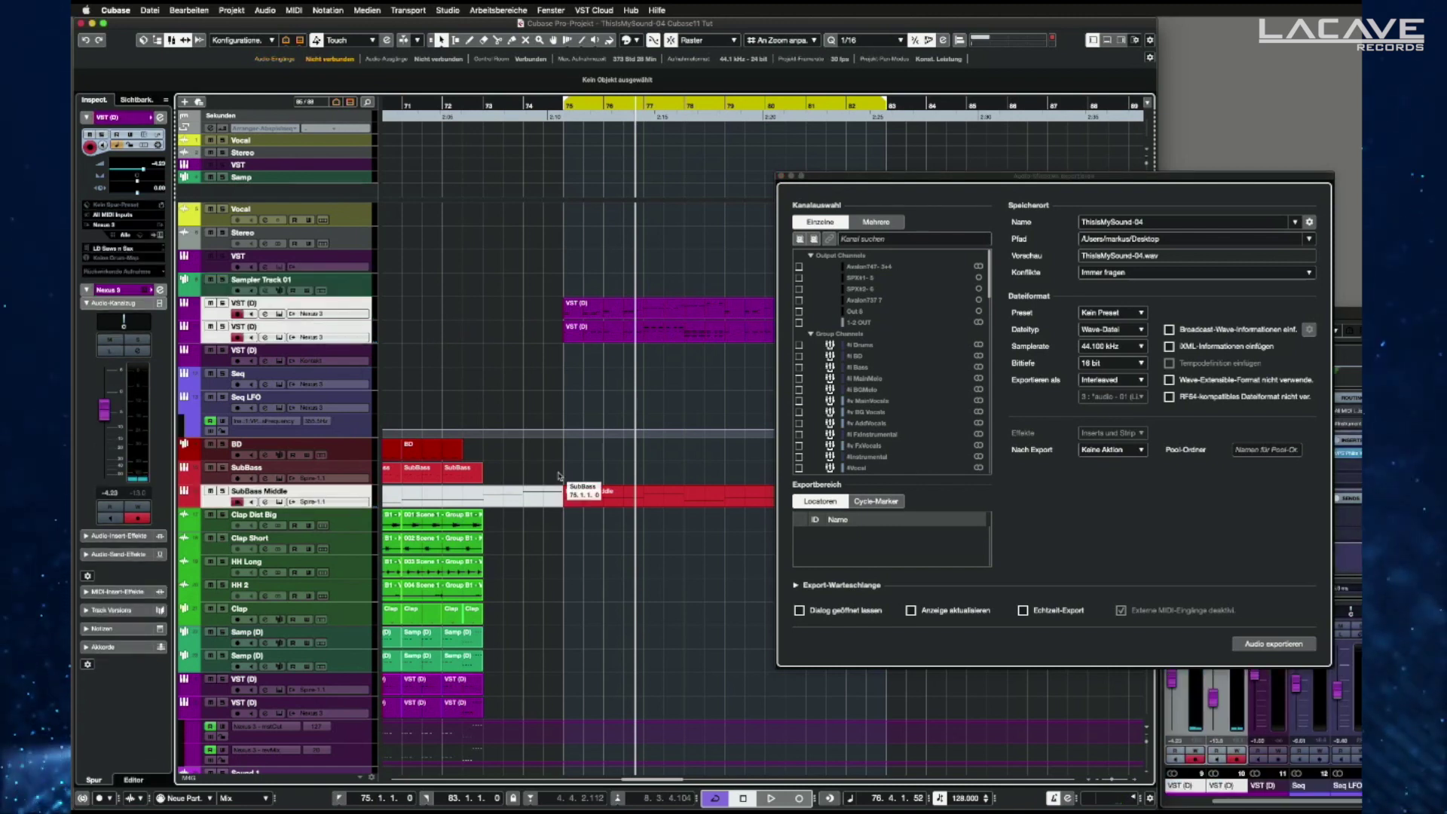
scroll(559, 475, down, 10)
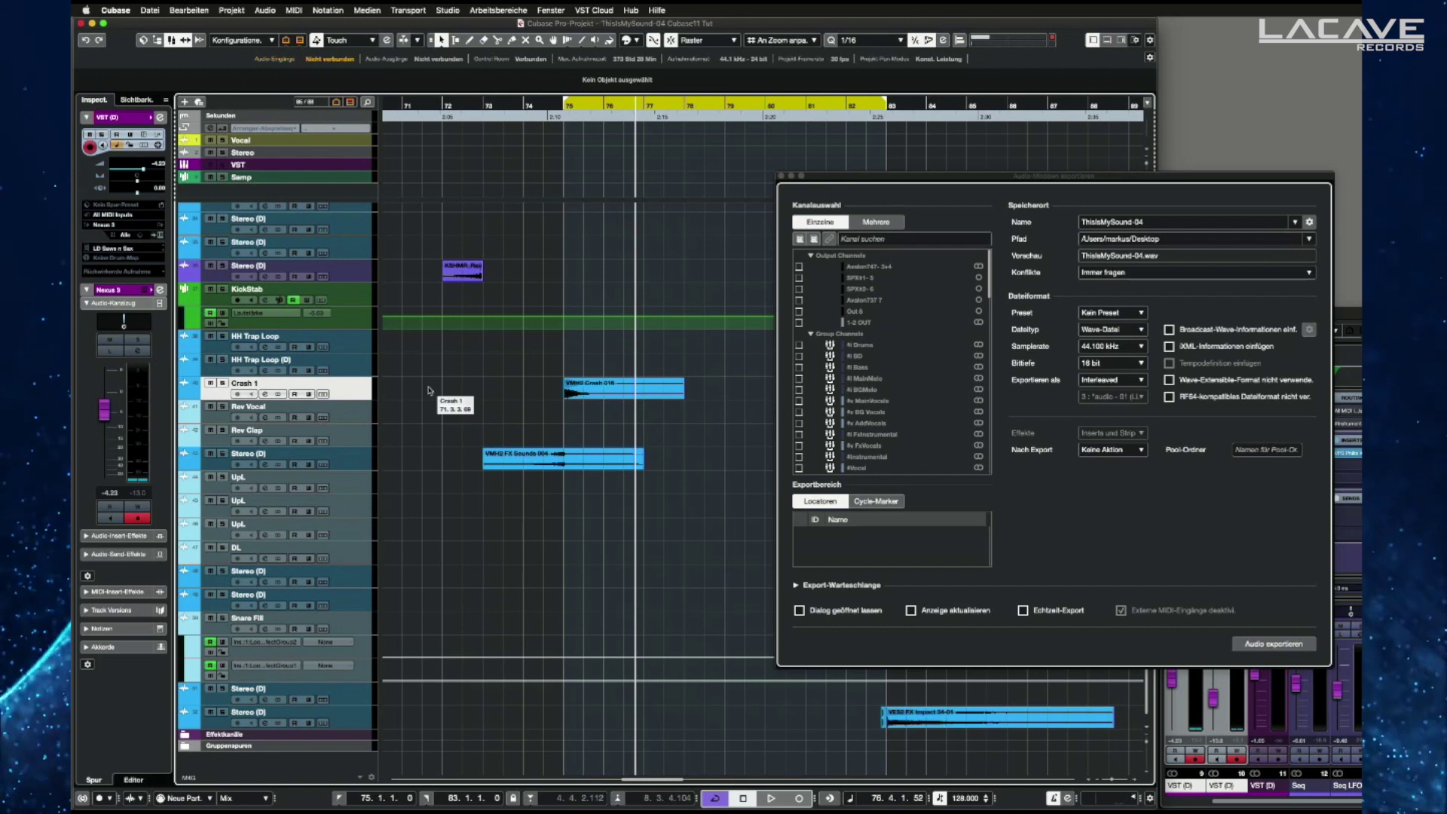
key(space)
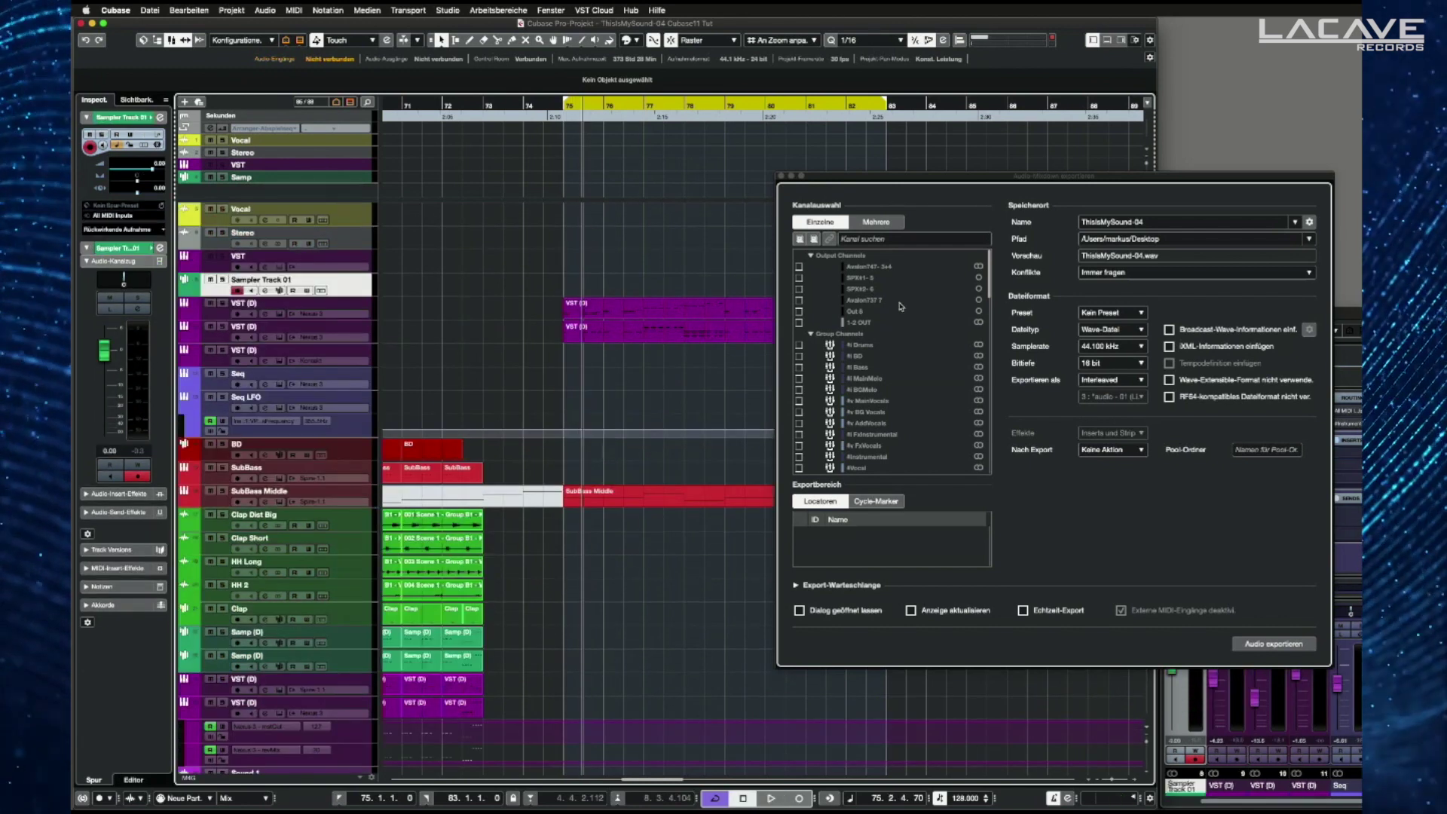
Step: Select the 1-2 OUT output channel for export and add its mixdown to the export queue
click(810, 256)
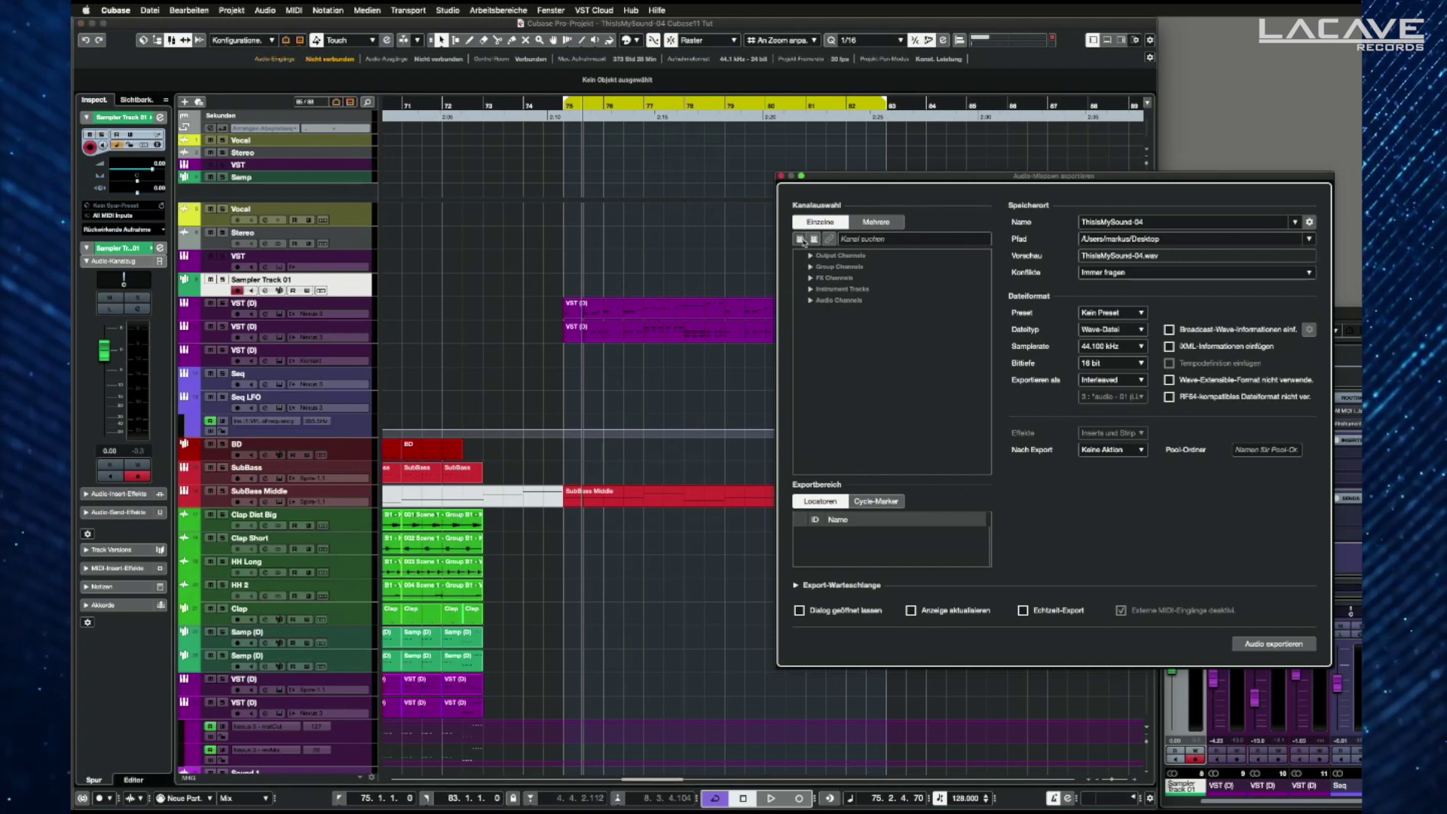
click(810, 256)
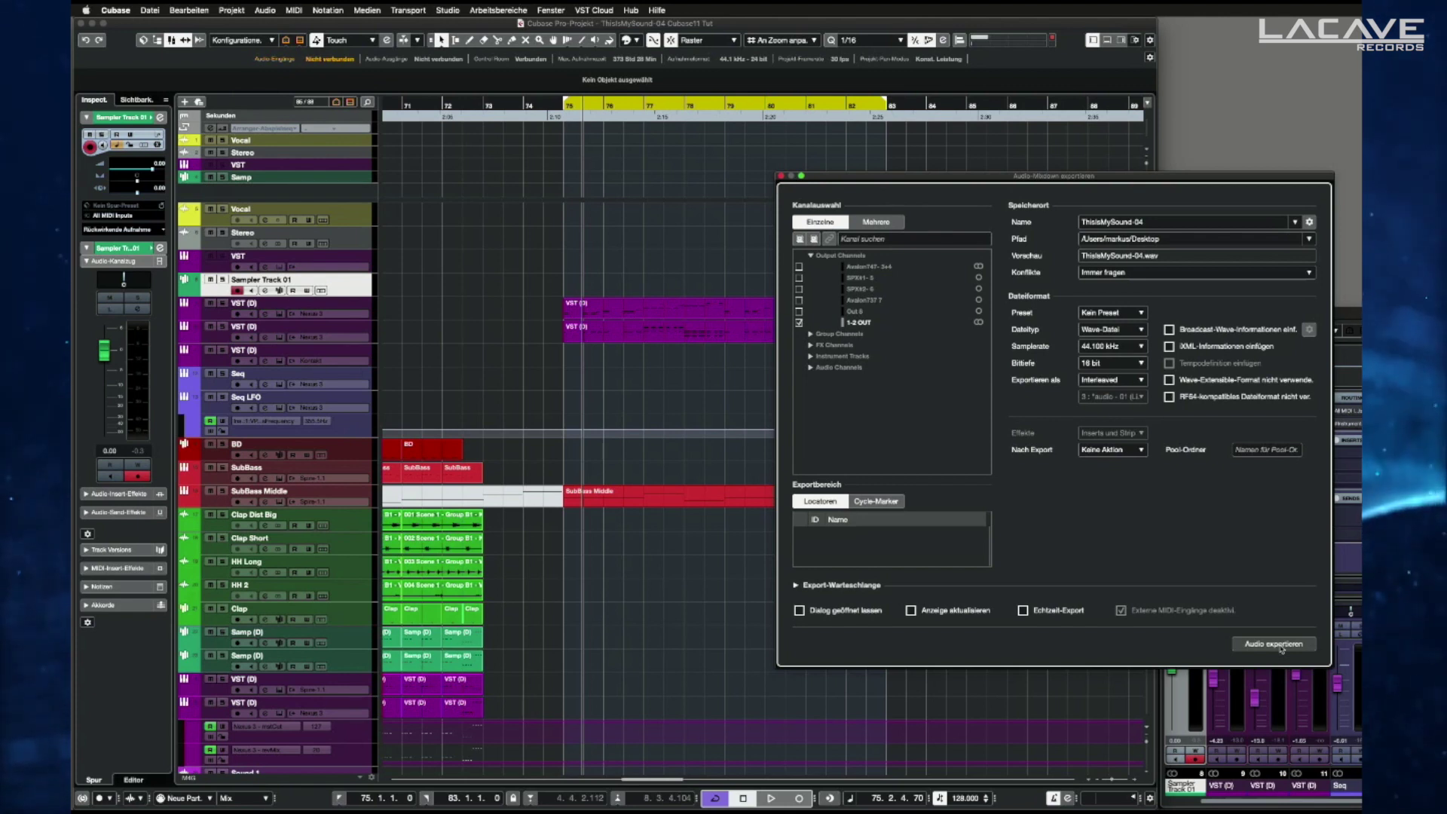
click(796, 586)
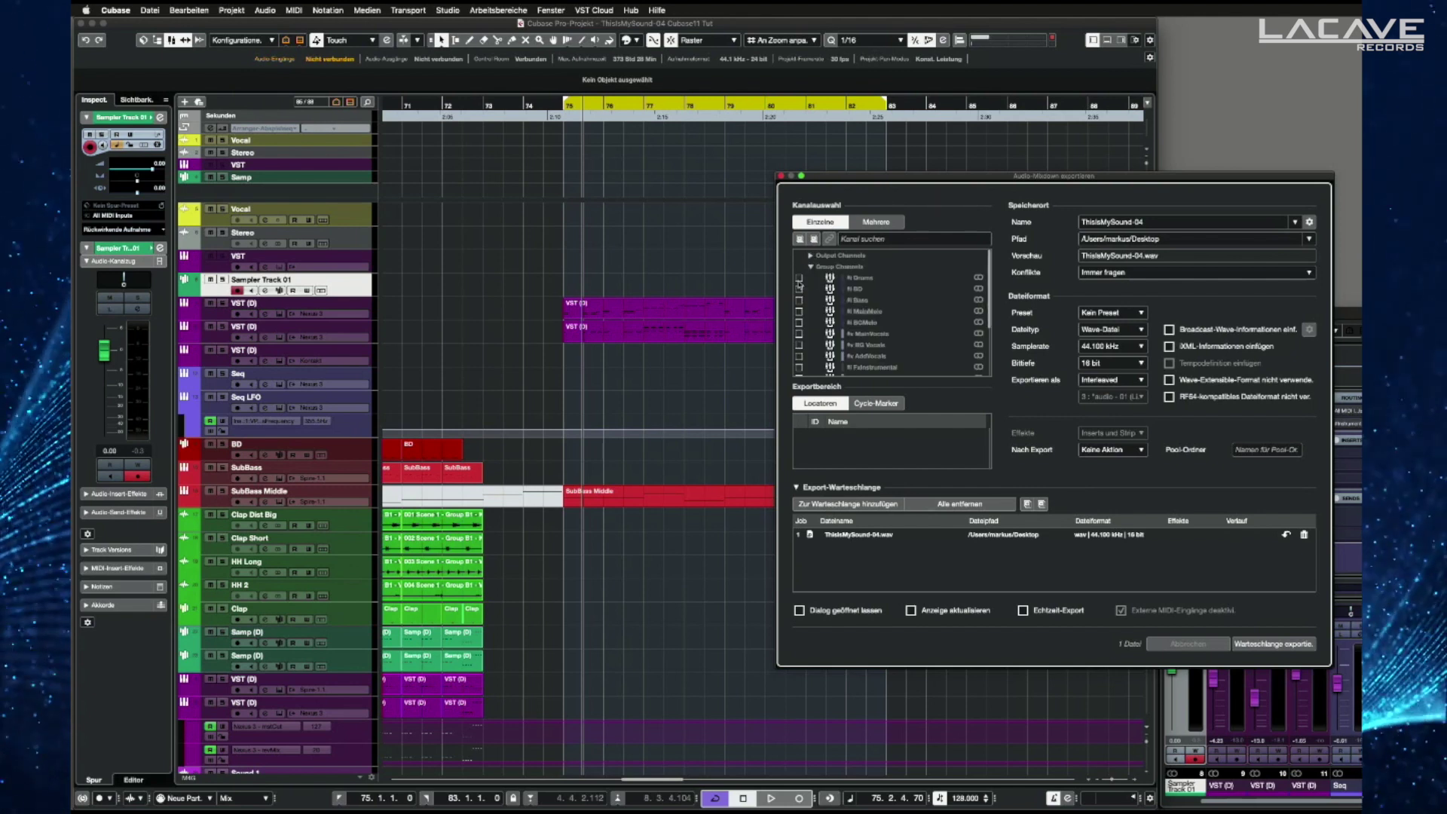
Step: Select the Drums group channel, set the locators to bars 49 and 73, and add this export to the queue
click(799, 278)
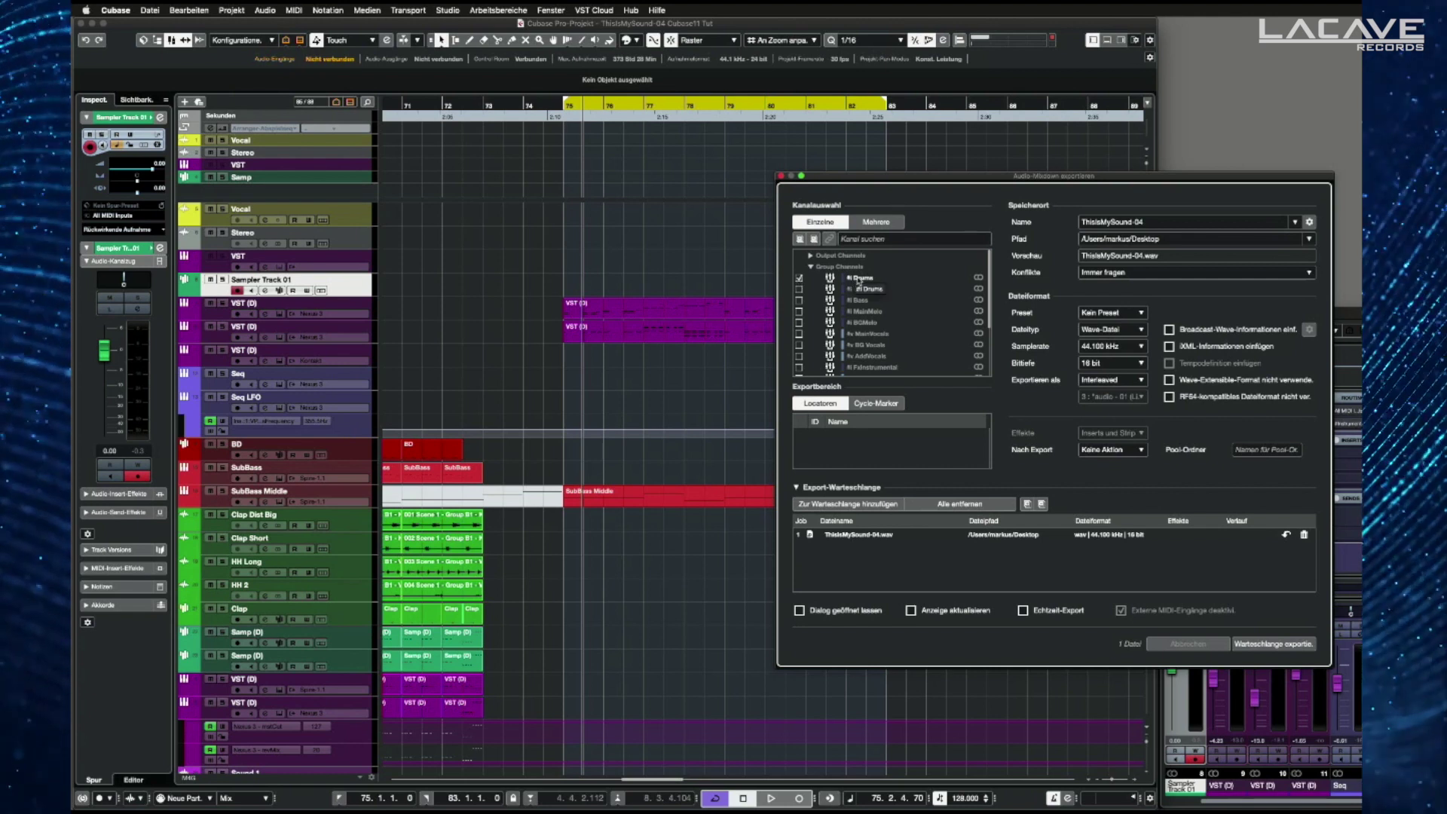
mouse_move(859, 278)
mouse_down()
mouse_move(694, 274)
mouse_move(628, 247)
mouse_move(702, 301)
mouse_move(528, 92)
mouse_move(739, 106)
mouse_up()
scroll(703, 301, left, 3)
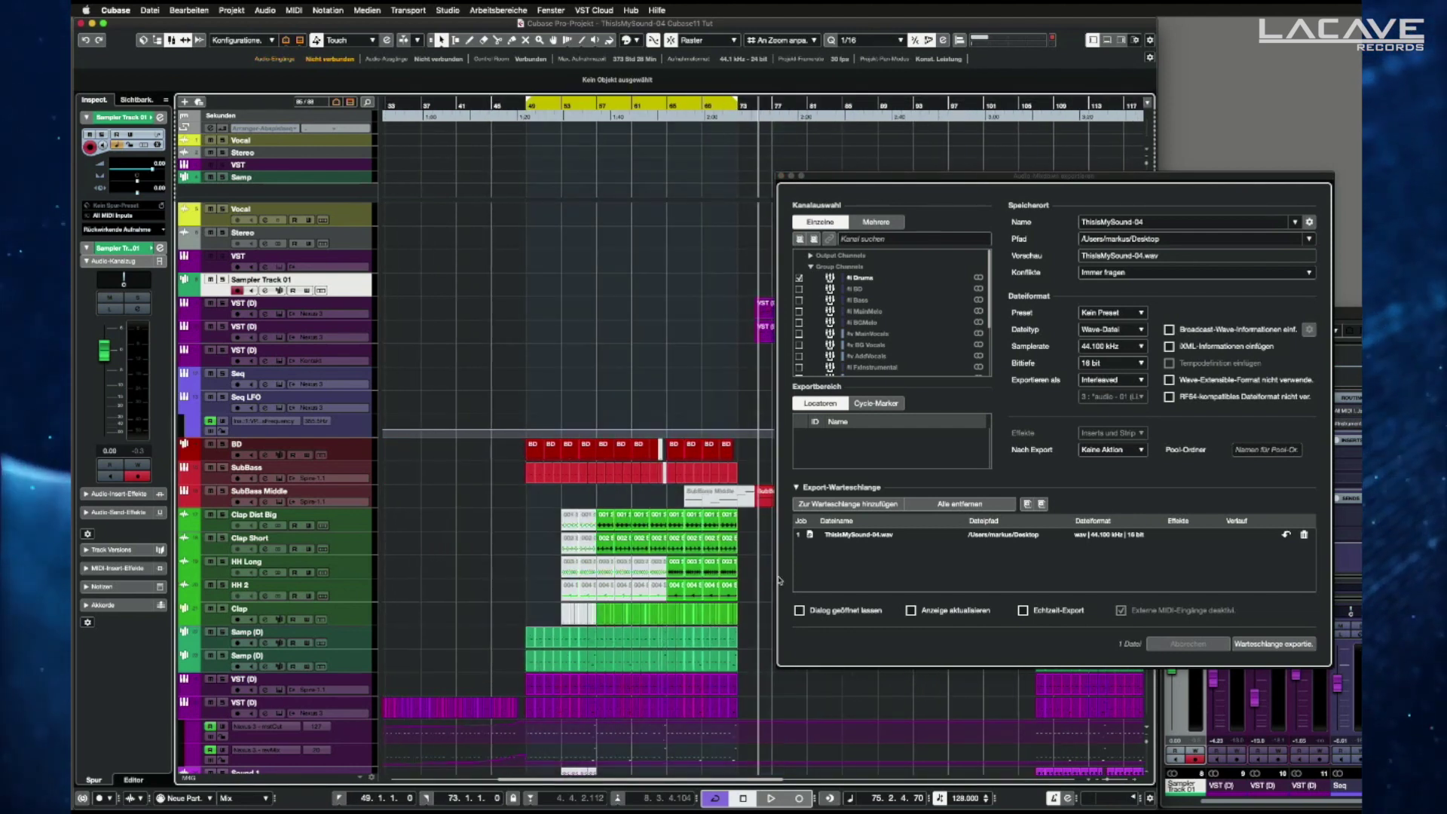
click(850, 505)
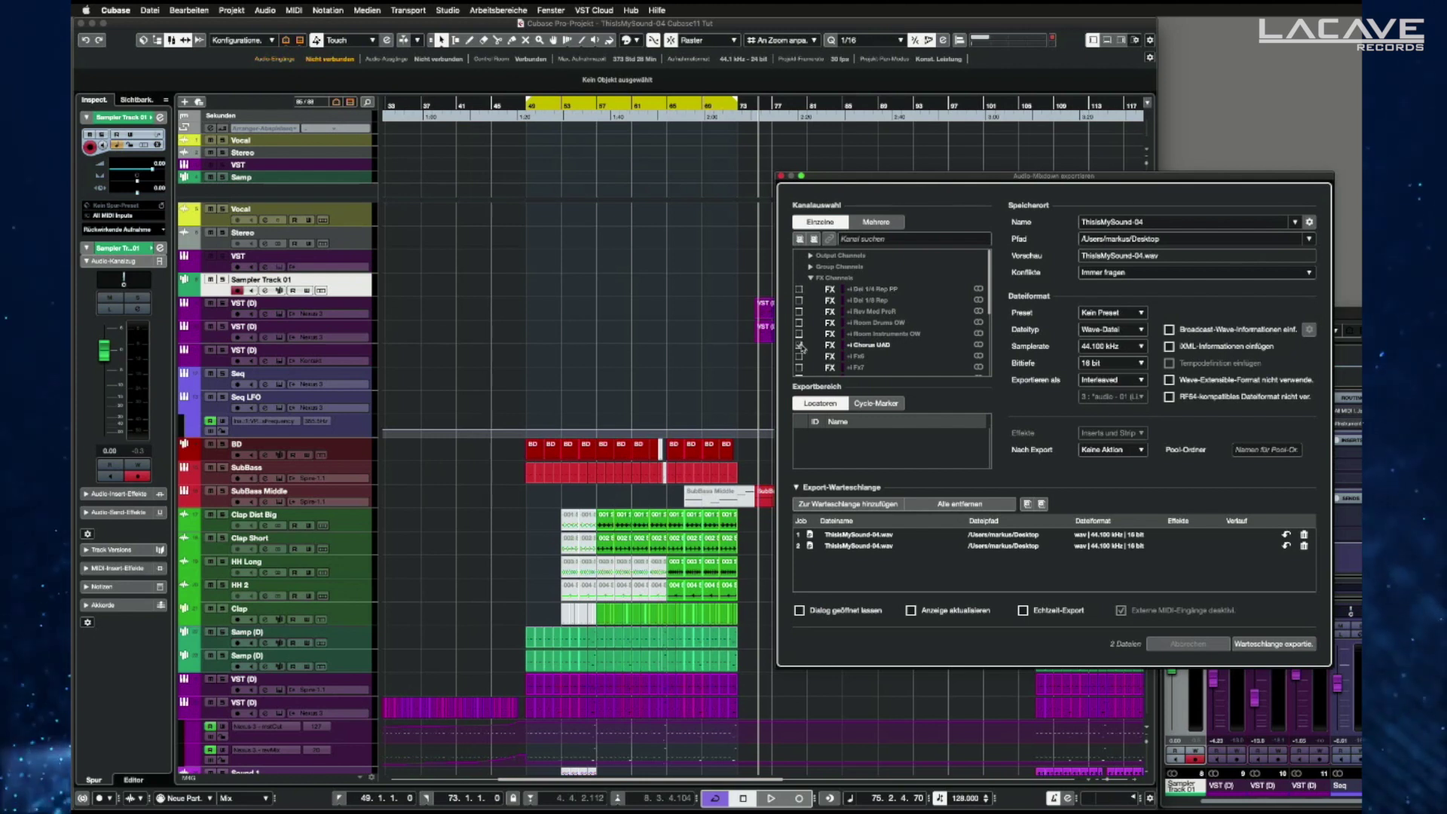
Step: Set the locators to bars 33 and 49 and queue the Chorus UAD FX channel as a third export
click(598, 264)
scroll(597, 264, left, 5)
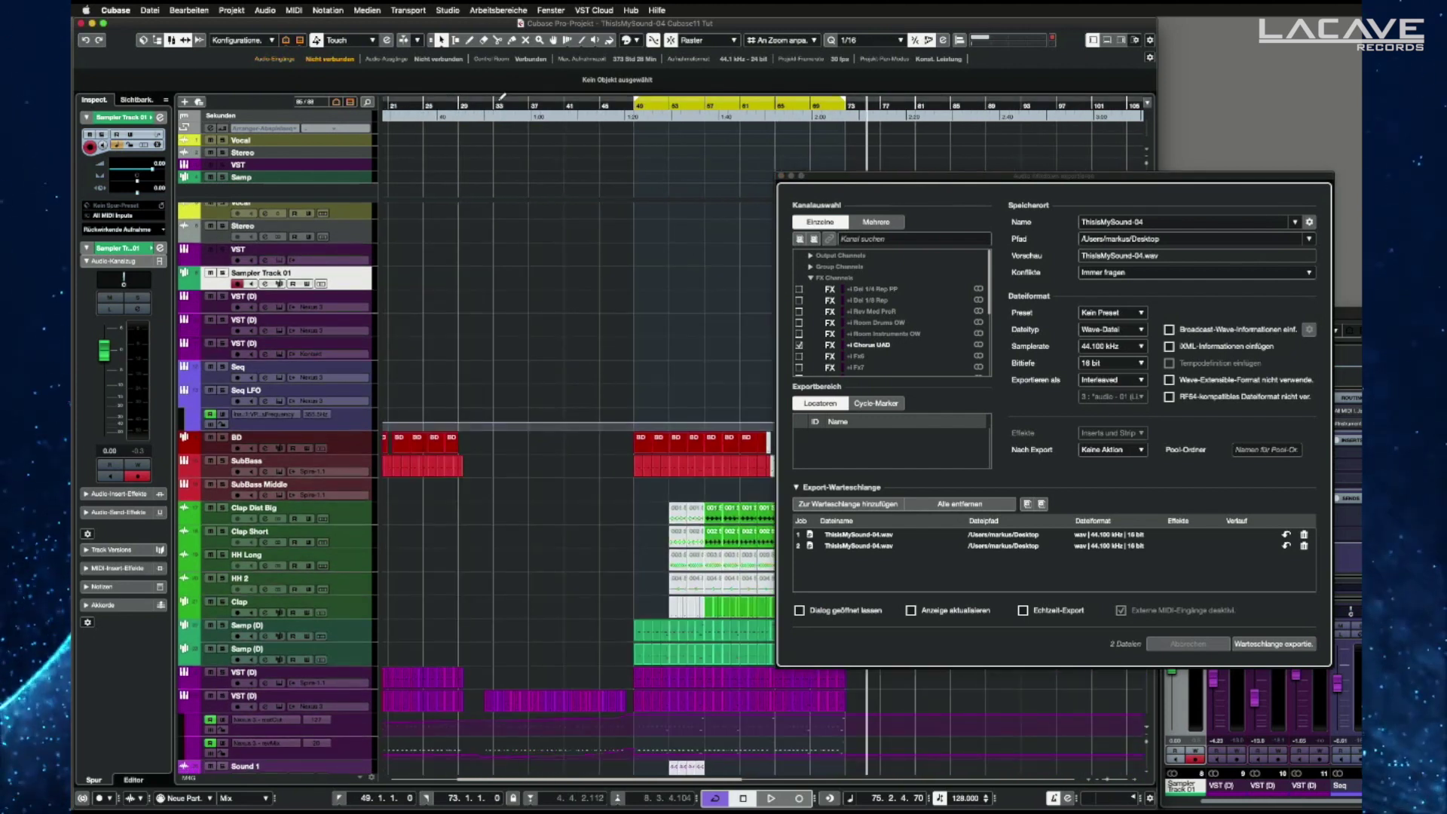
drag(497, 99, 636, 100)
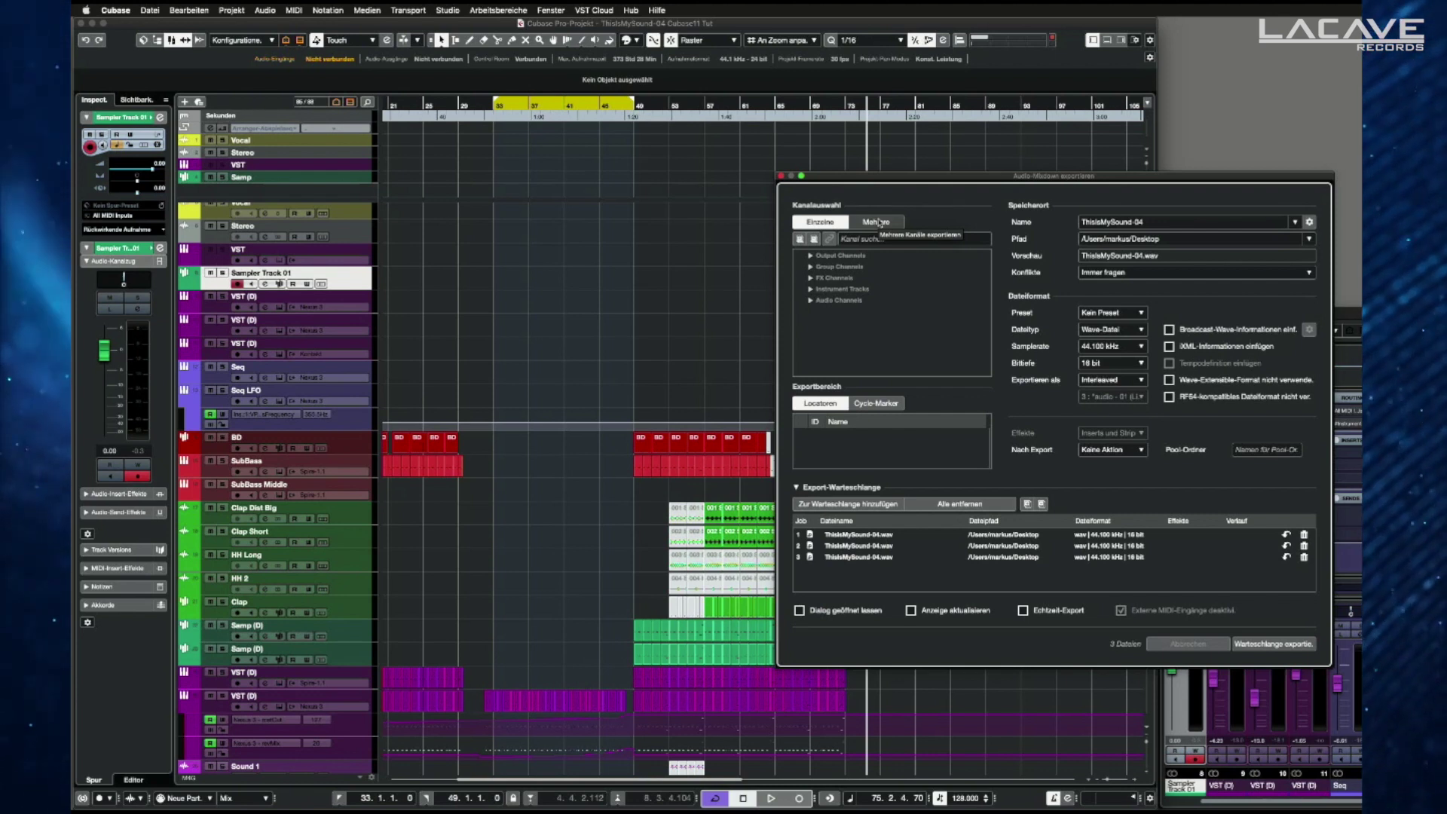
Step: Switch the export's channel selection to multiple channels and expand the channel groups to browse their channels
click(879, 224)
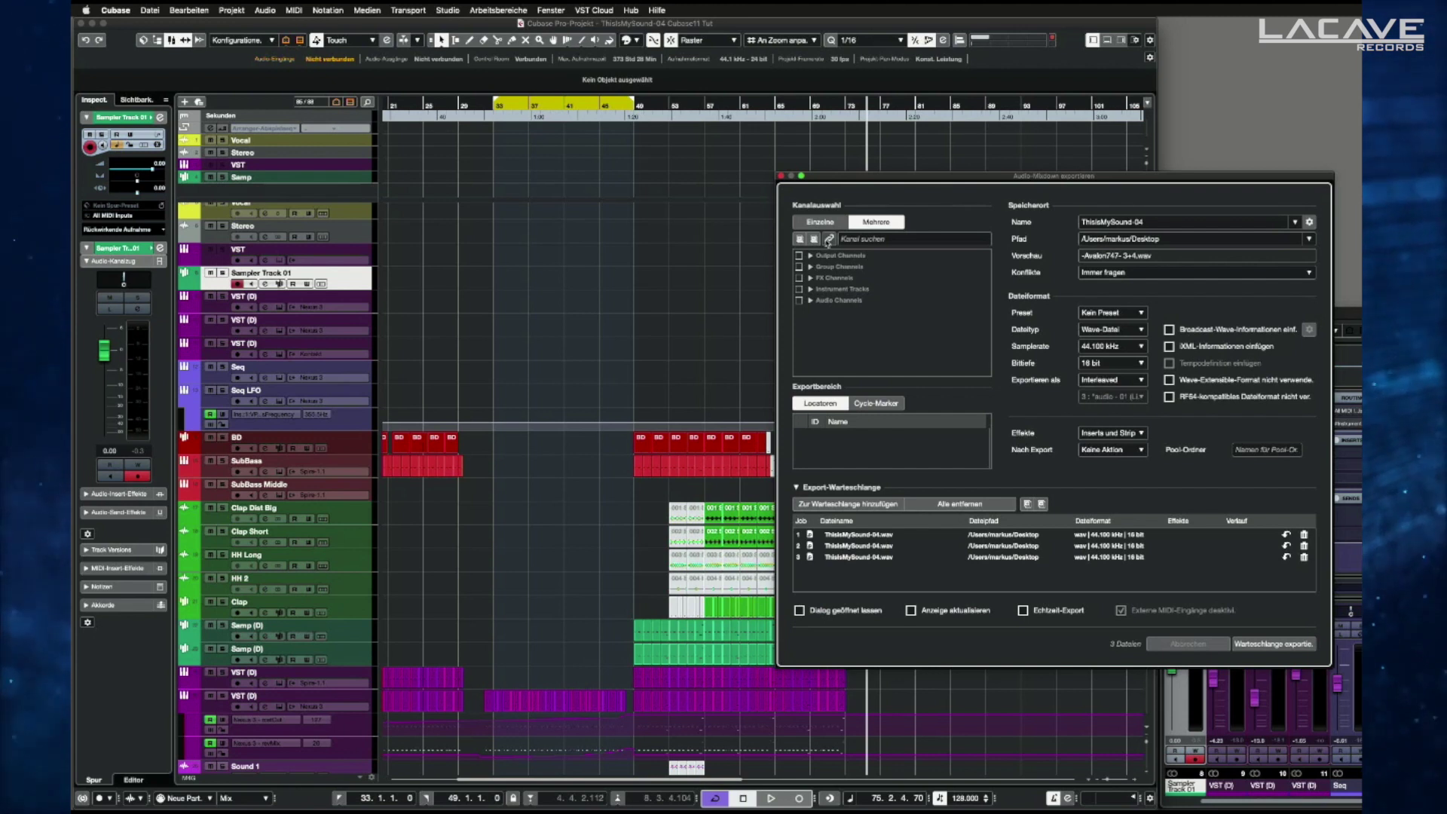
click(810, 267)
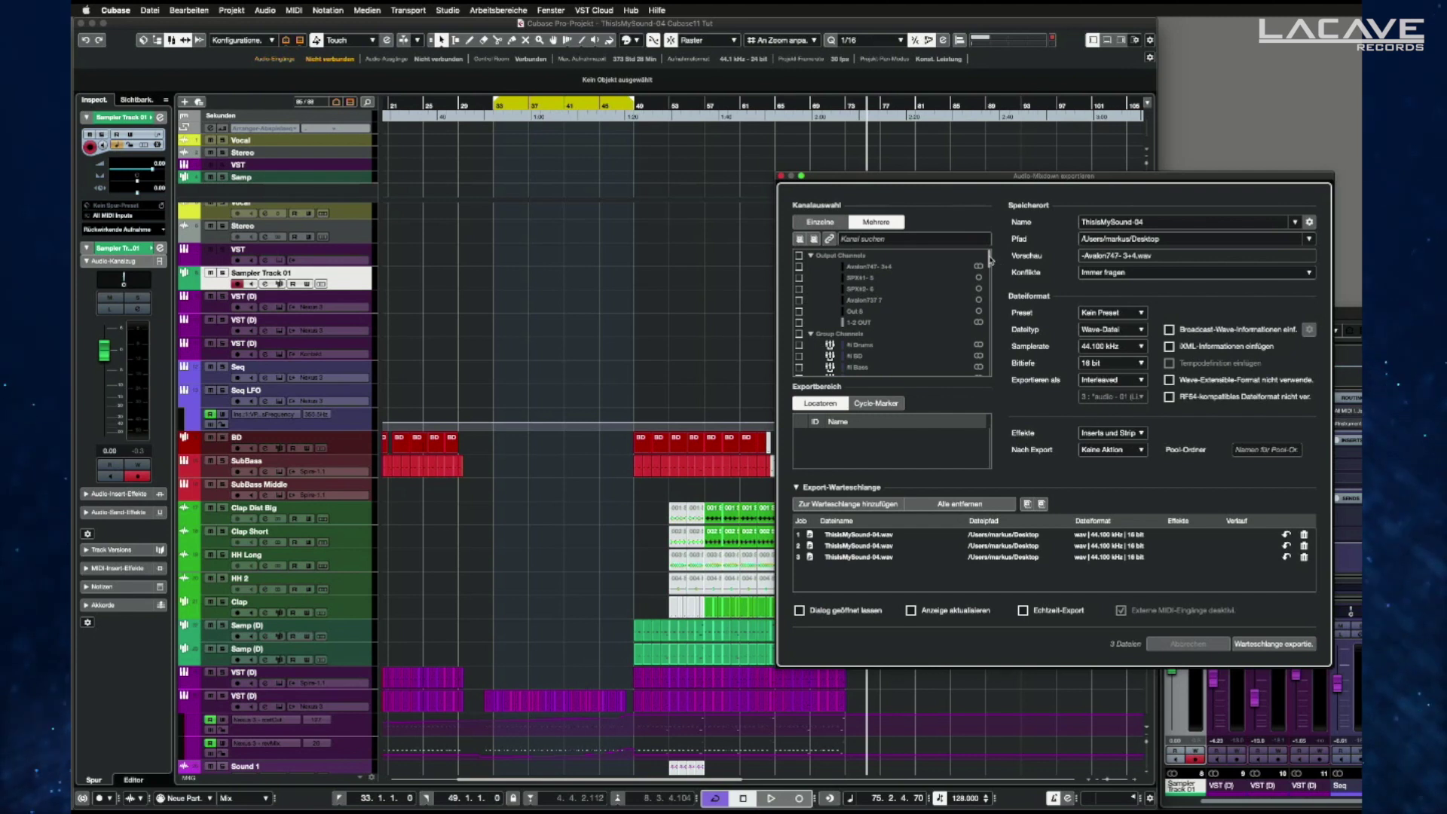
drag(989, 303, 985, 252)
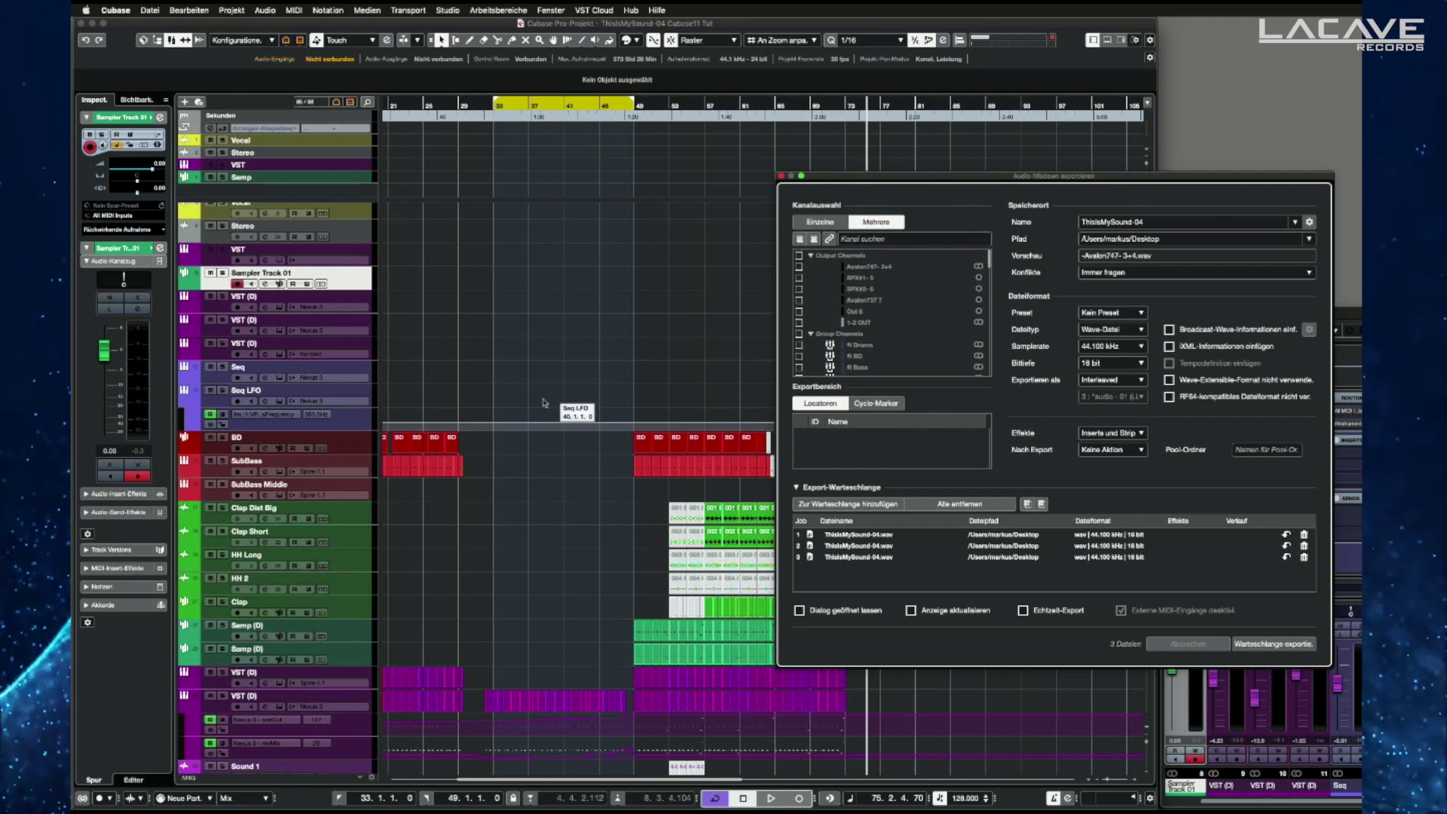
Step: Select the BD, two VST (D), UpL, Rev Vocal, Crash 1 and Stereo (D) tracks and sync the export channels with this selection
click(358, 446)
scroll(361, 502, down, 3)
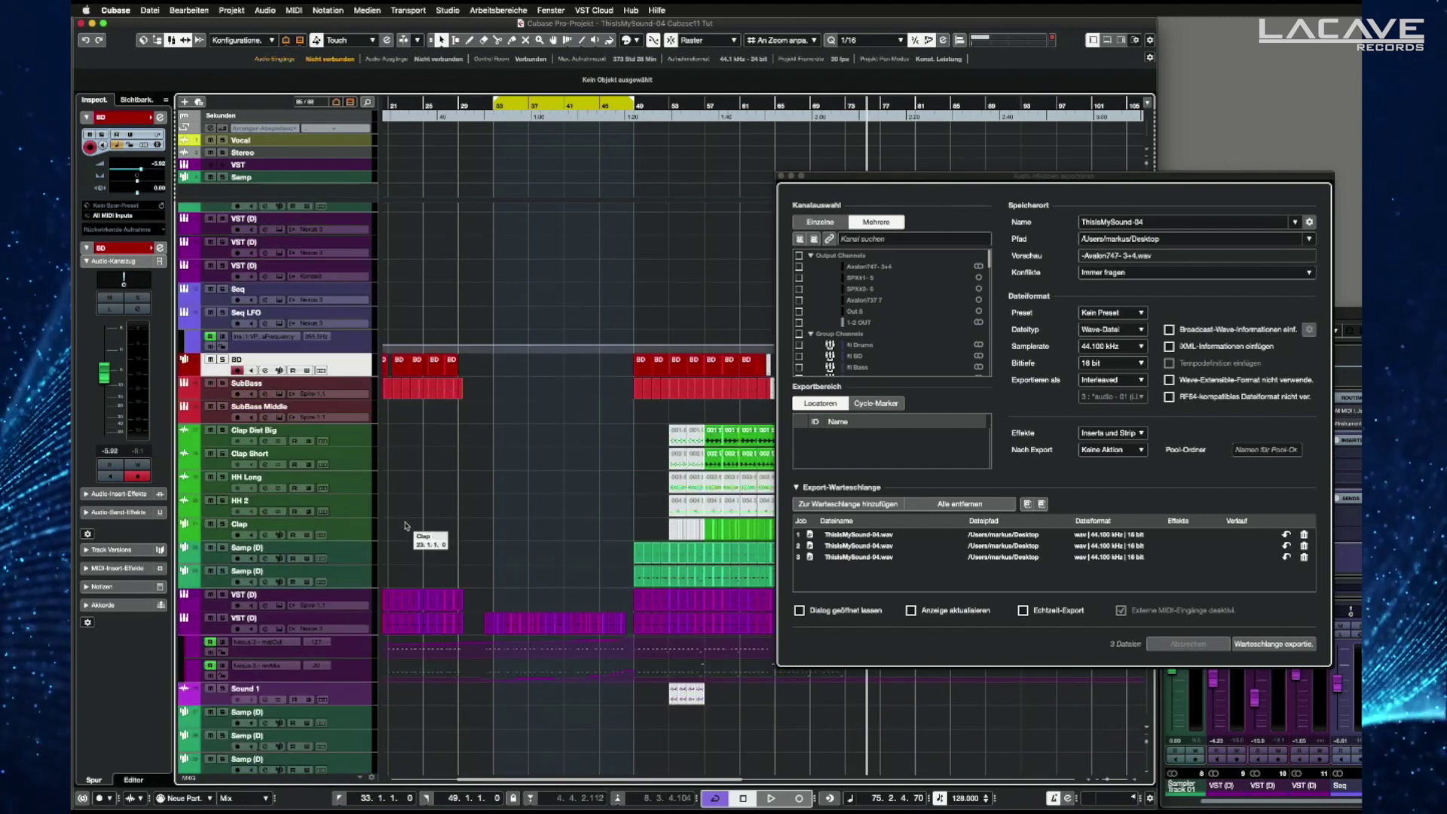
click(359, 603)
scroll(359, 623, down, 10)
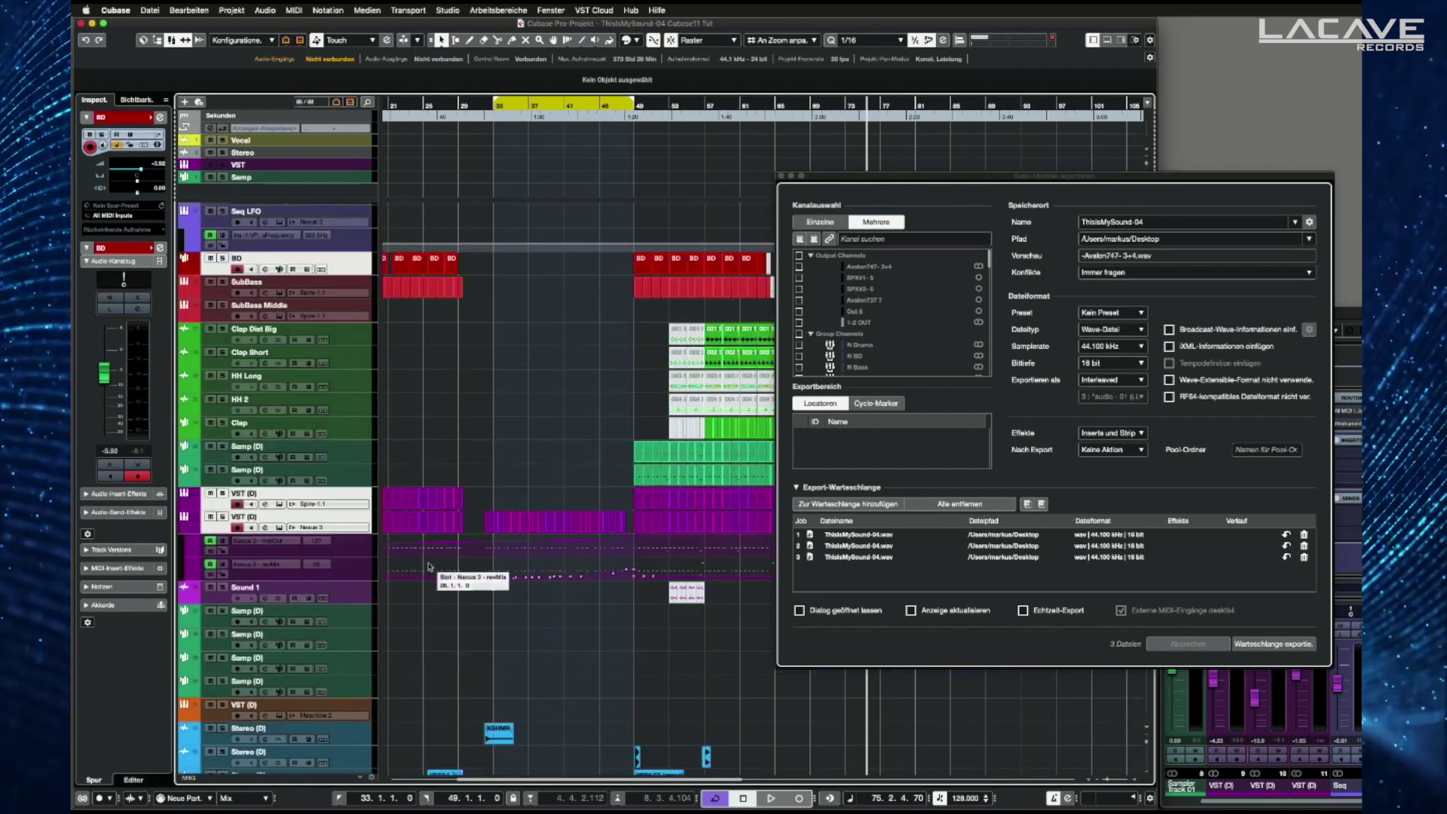
click(357, 490)
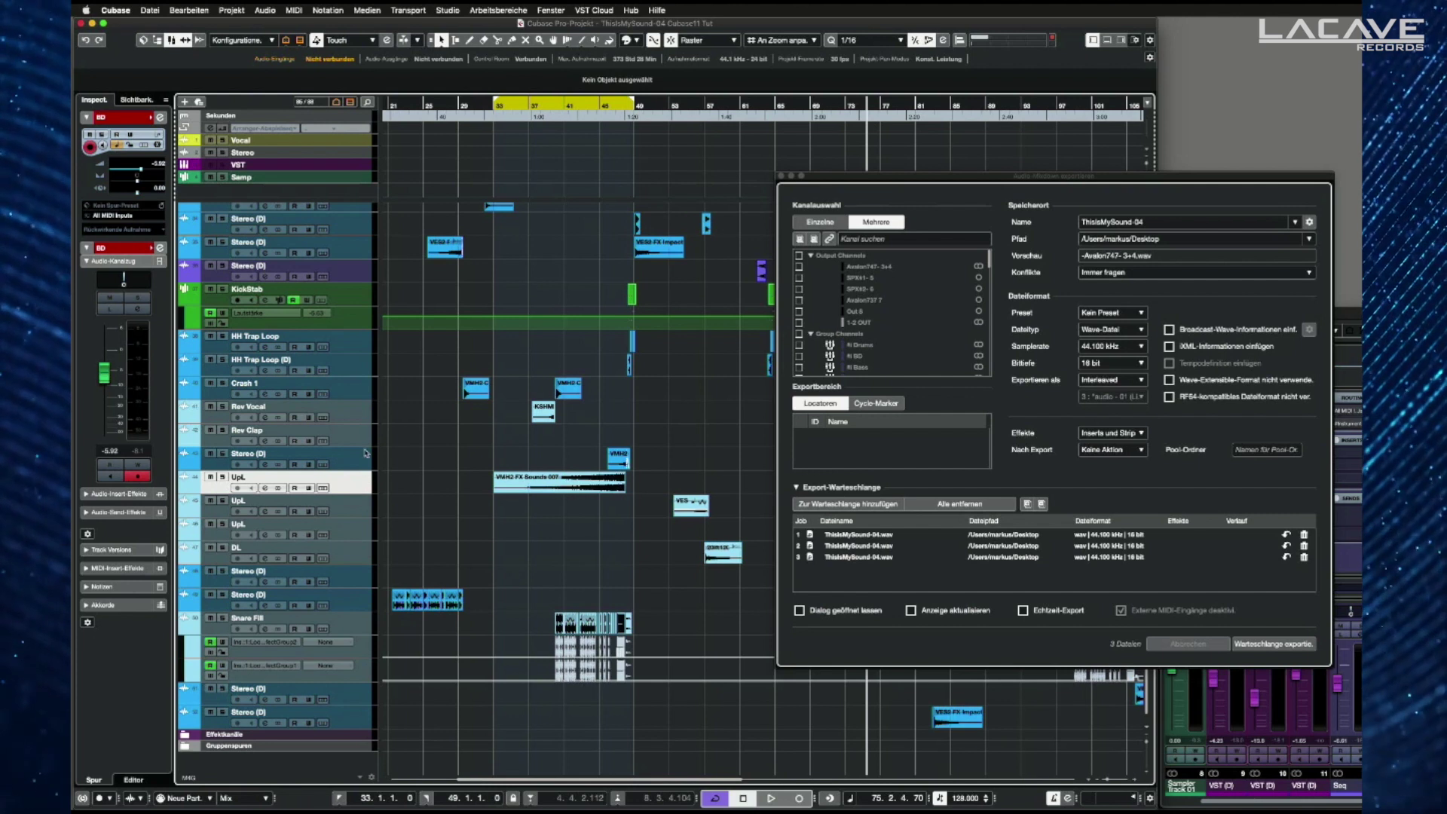
super+click(364, 413)
super+click(364, 388)
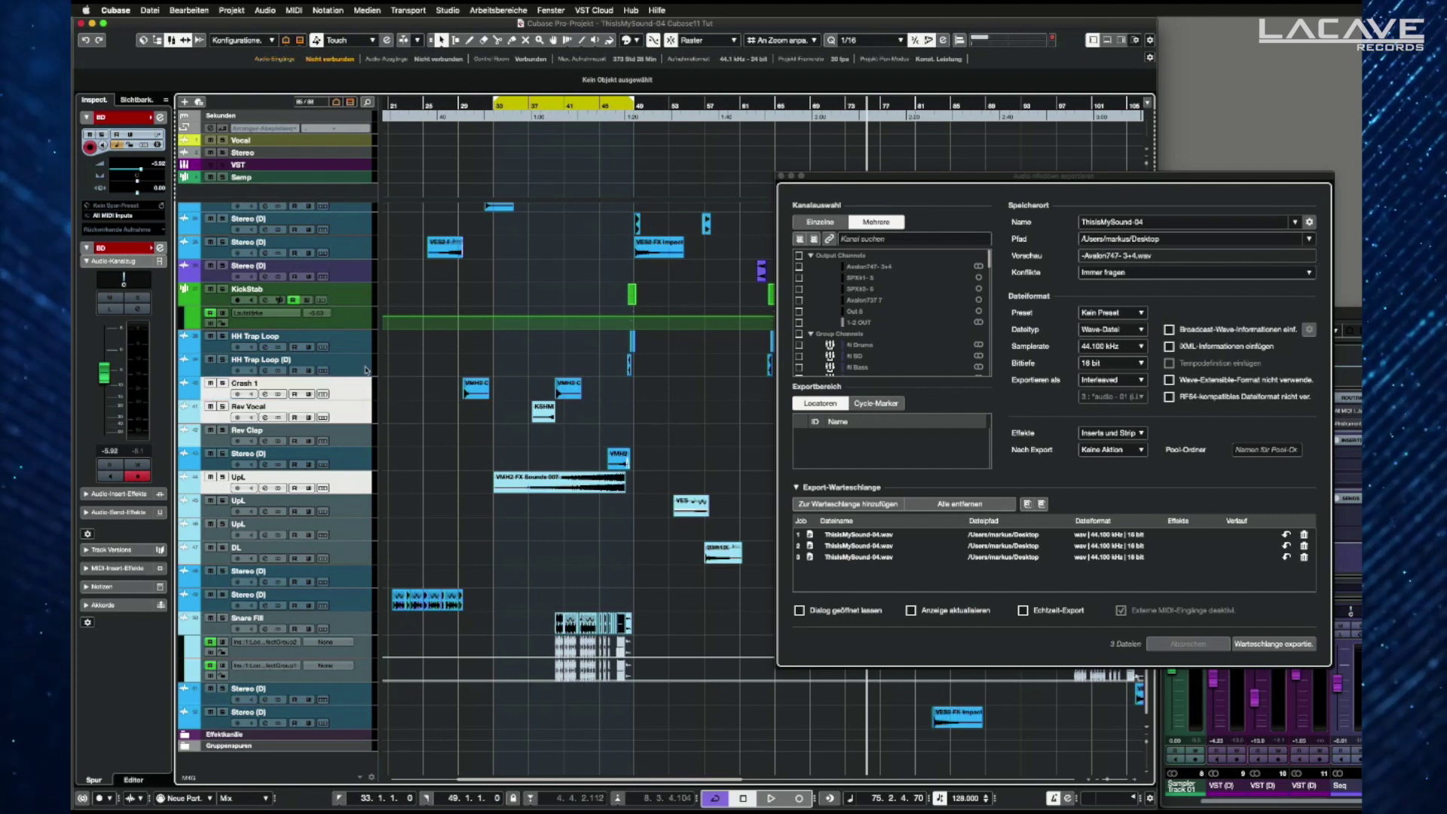
super+click(345, 247)
scroll(415, 330, up, 3)
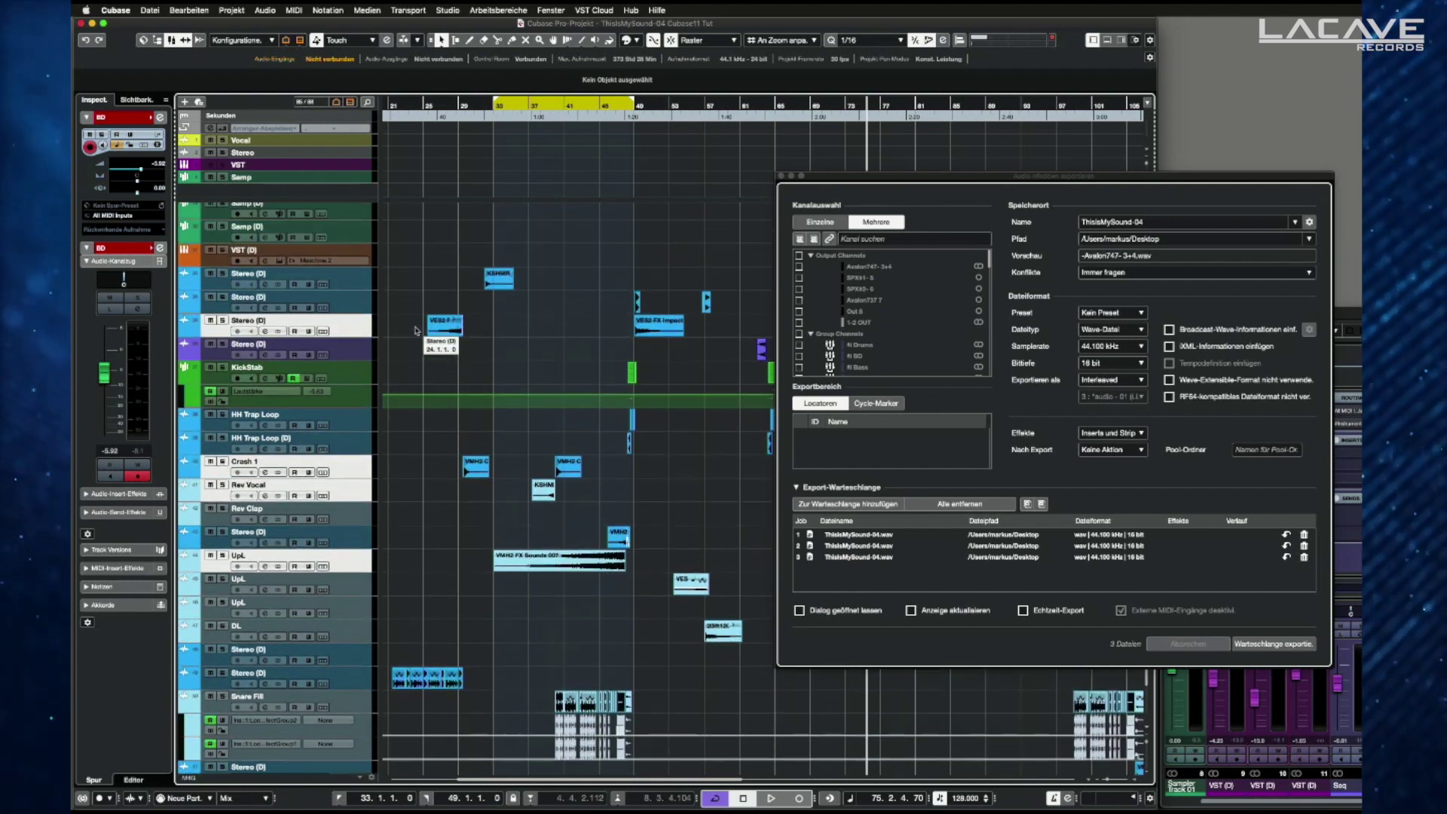
click(829, 239)
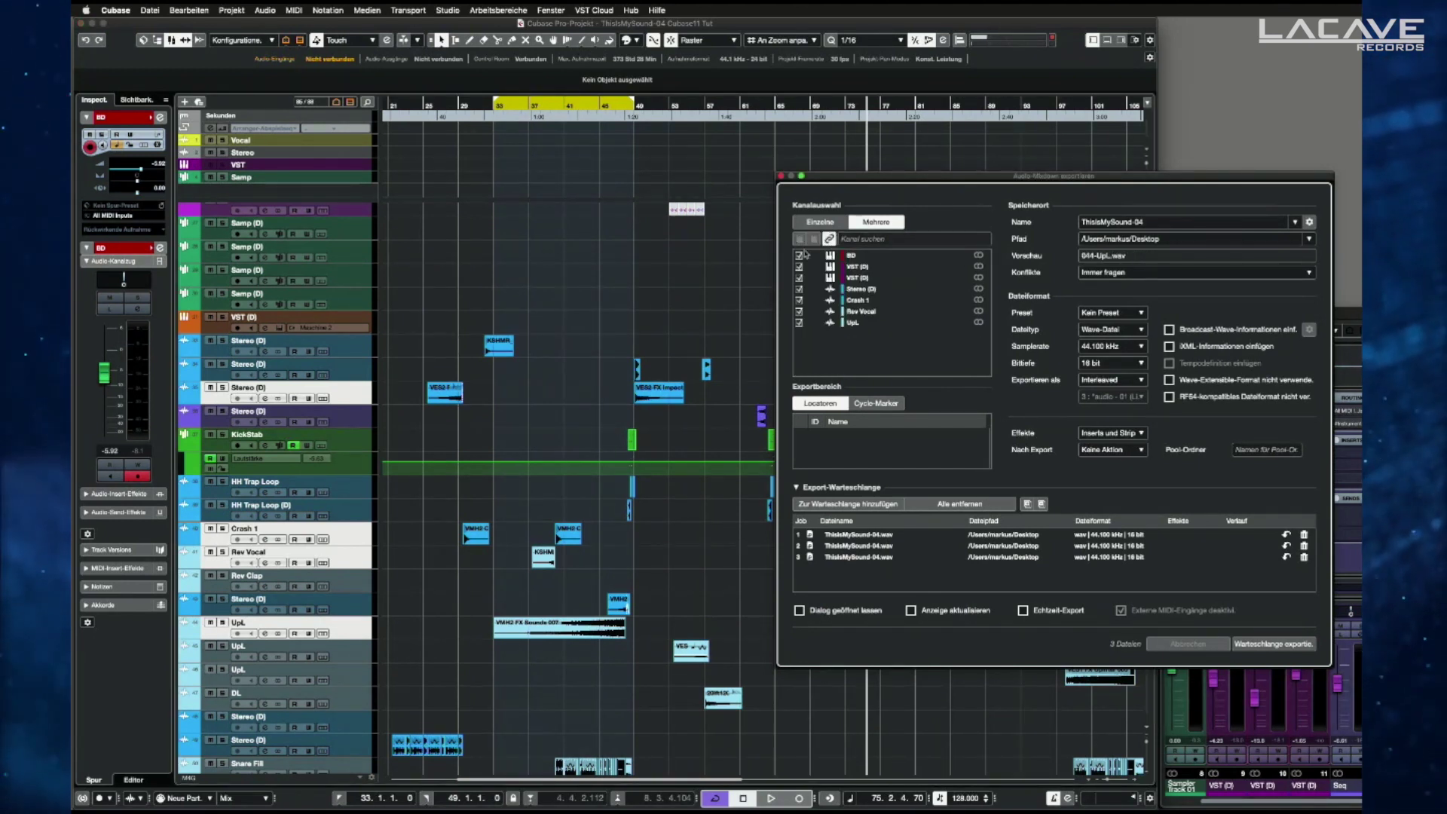
Step: Select the Clap Dist Big track and apply the WAV 16bit 44,1kHz preset to the export's file format
scroll(357, 312, up, 8)
click(355, 302)
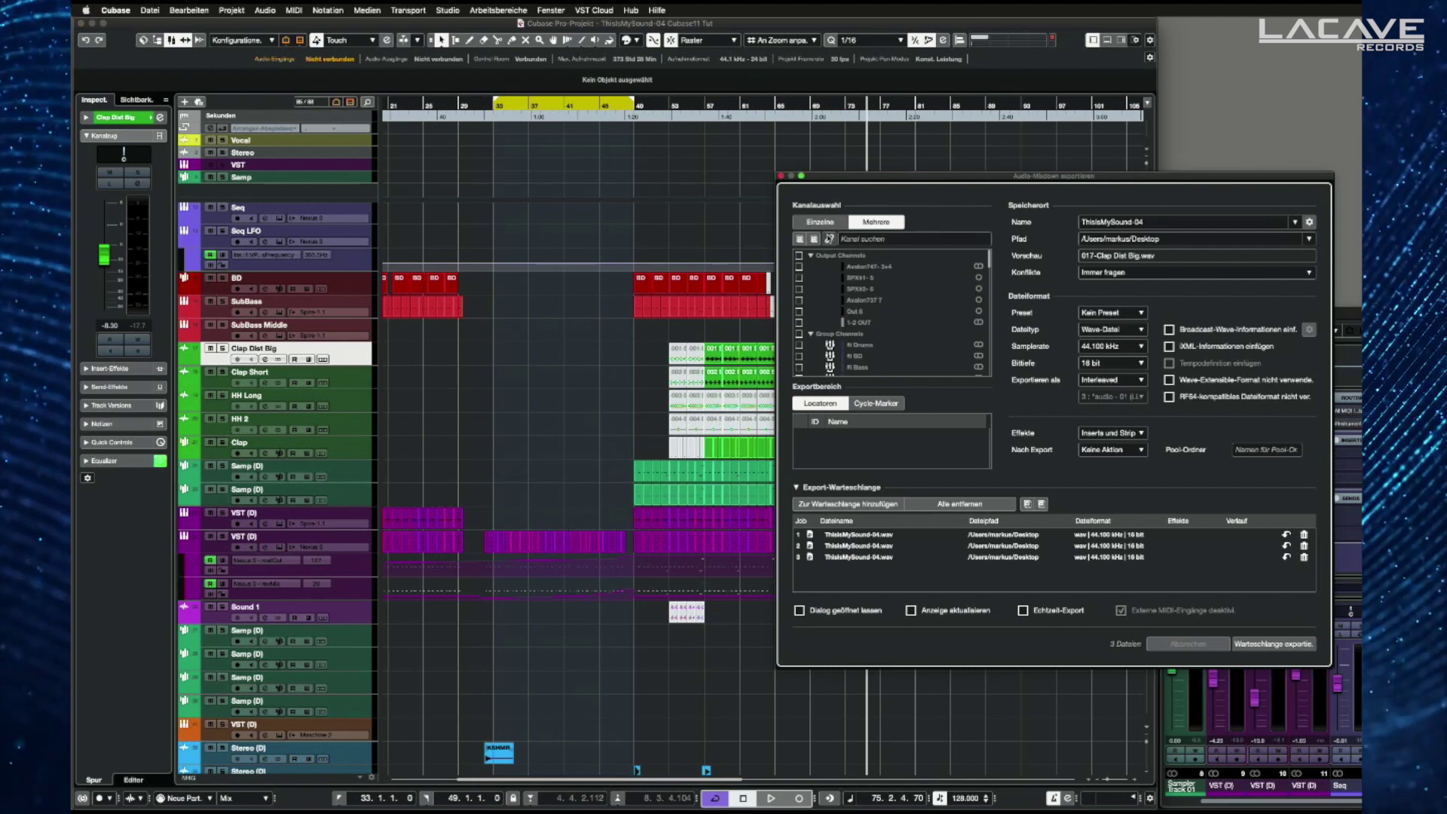
click(1142, 312)
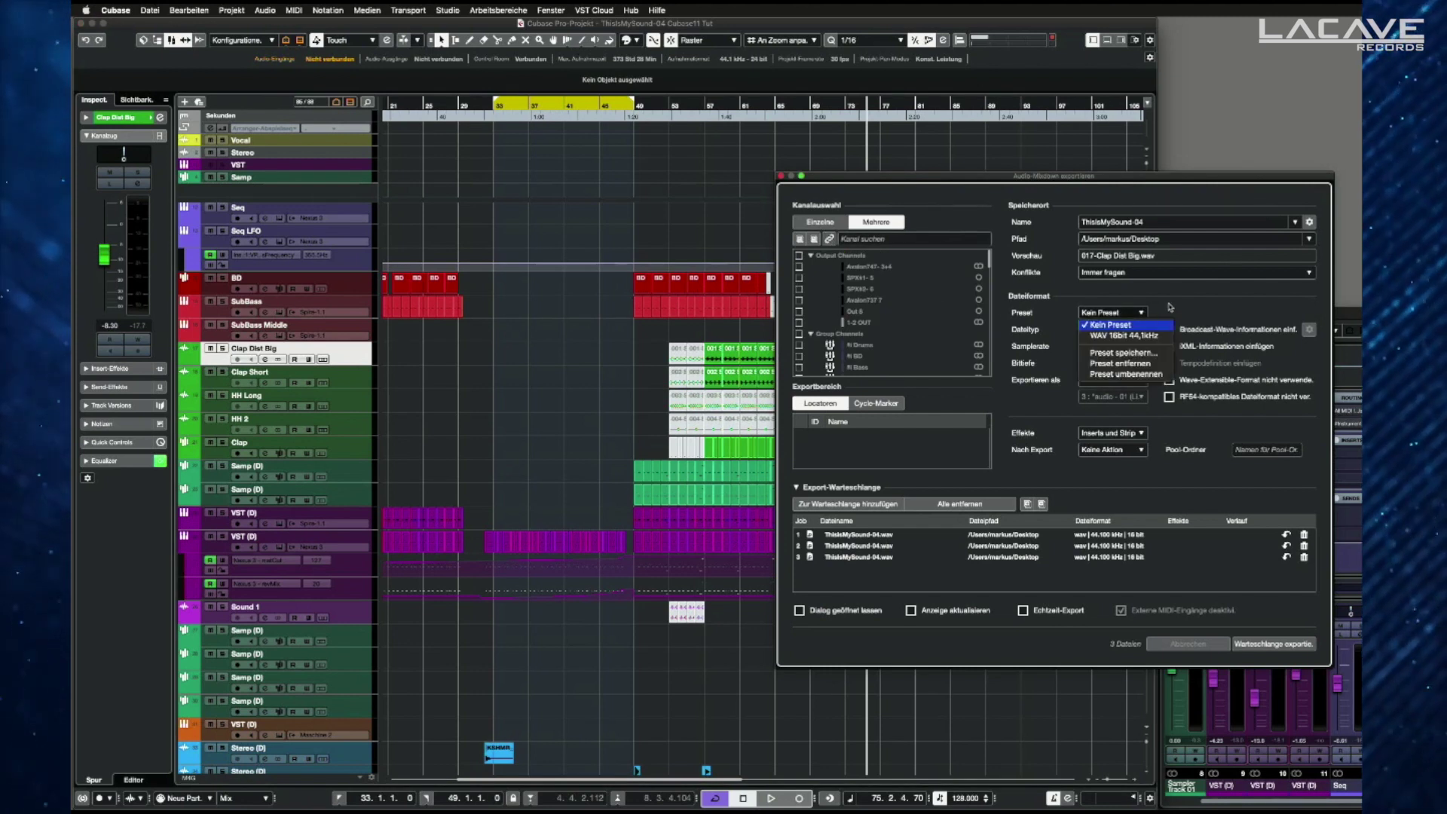
click(1131, 336)
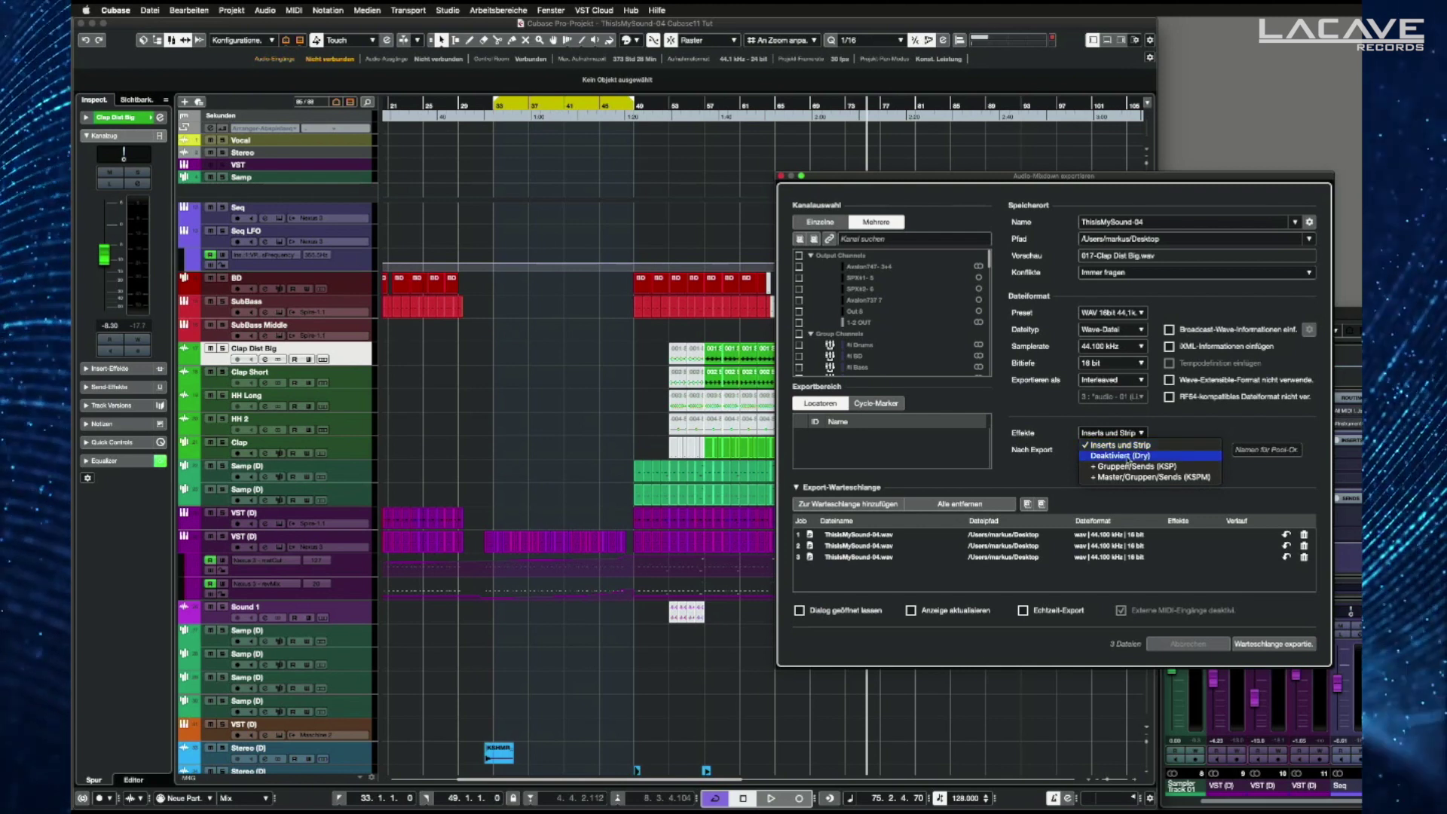
Step: Set the export effects to Deaktiviert (Dry) and reopen the effects choices
click(1127, 456)
click(1140, 434)
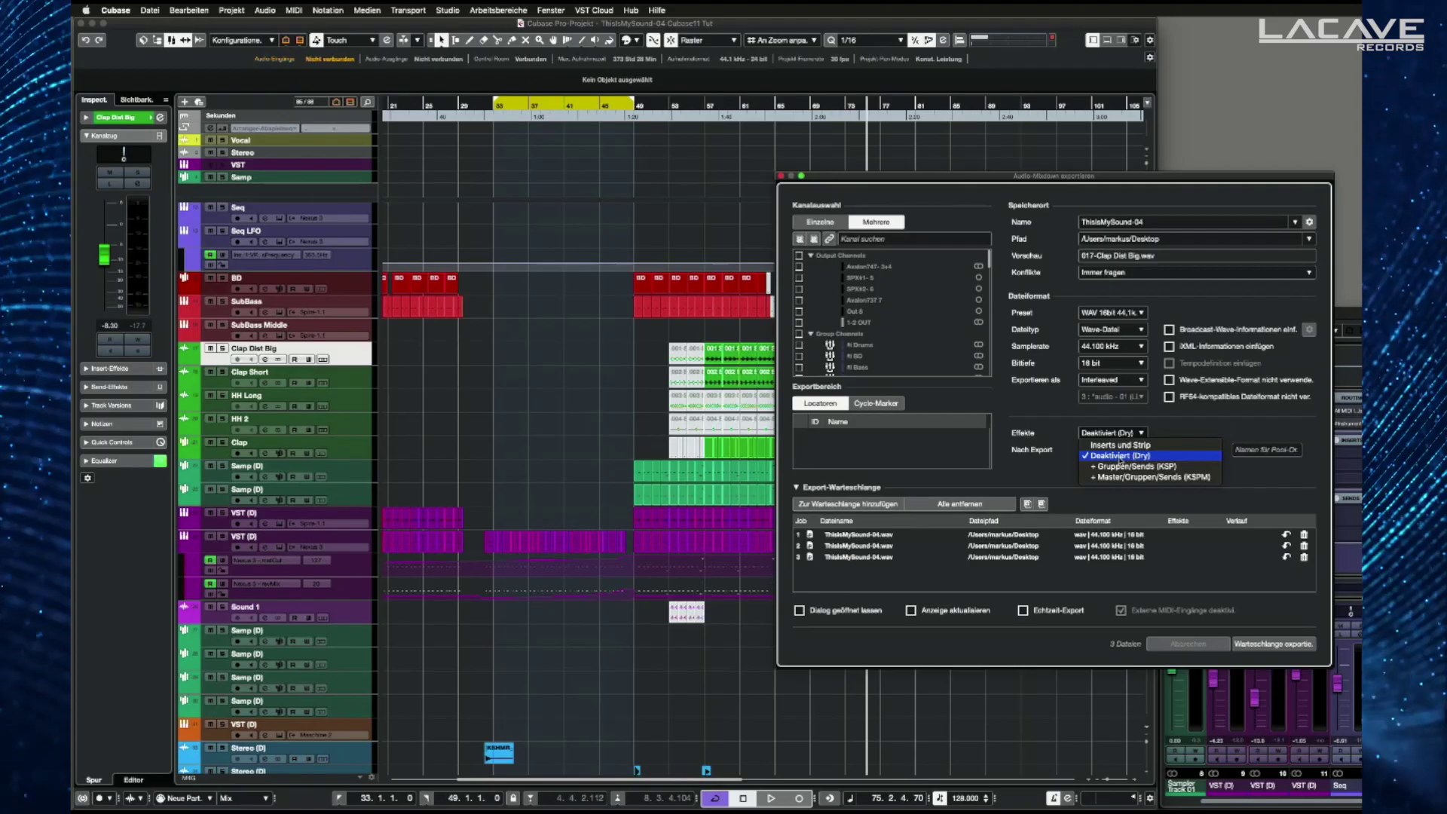
click(1119, 456)
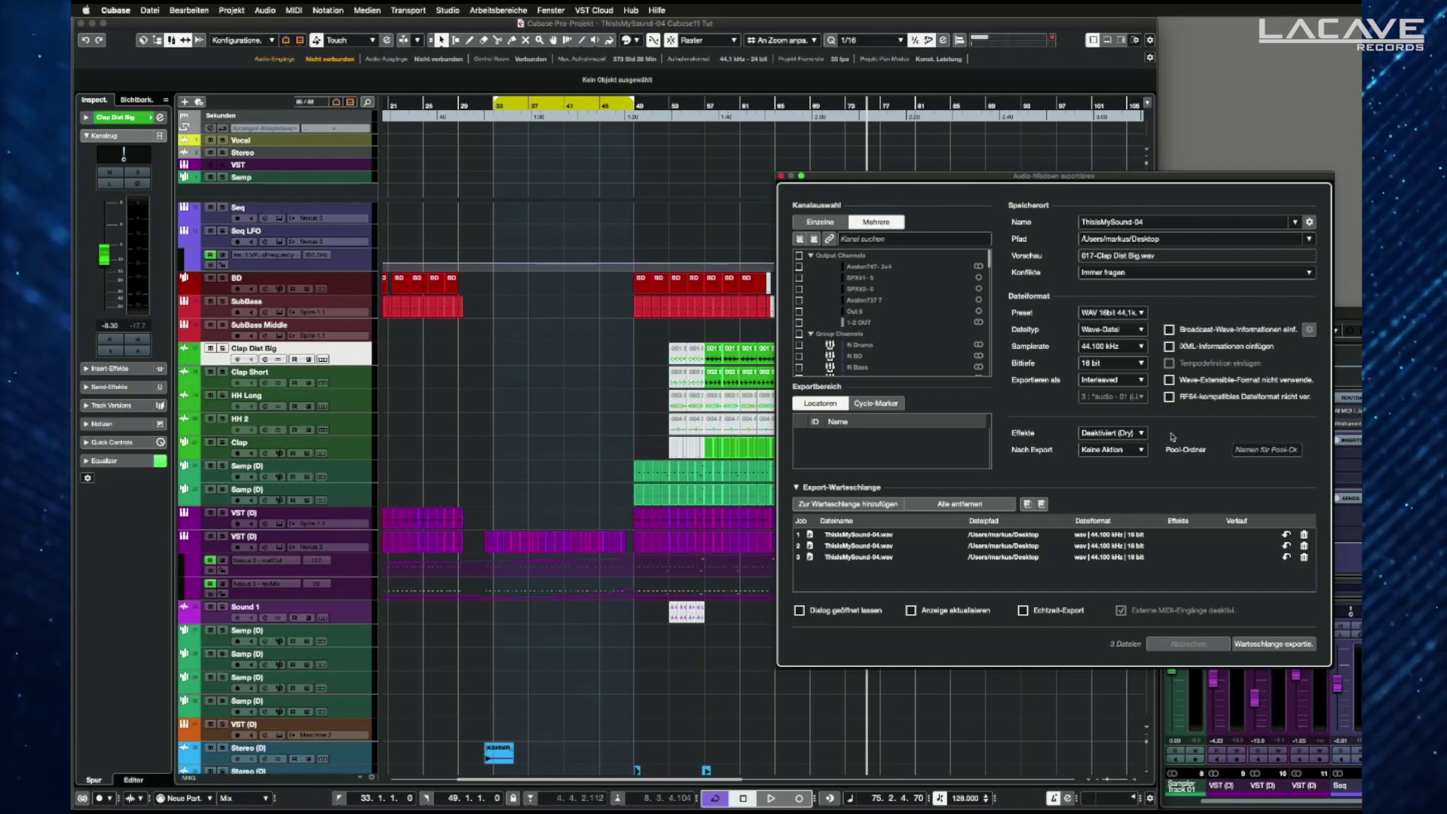
click(1134, 433)
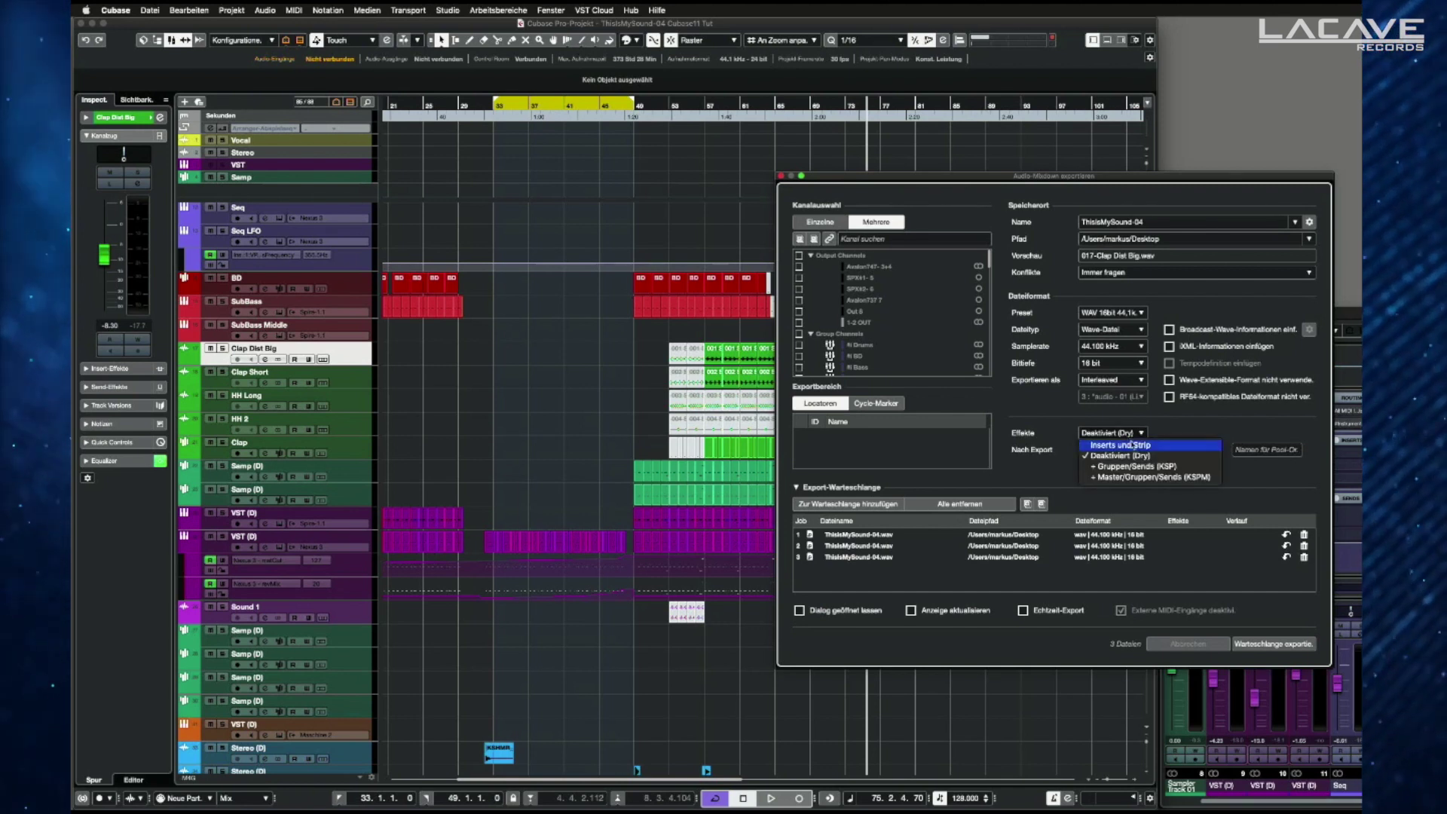
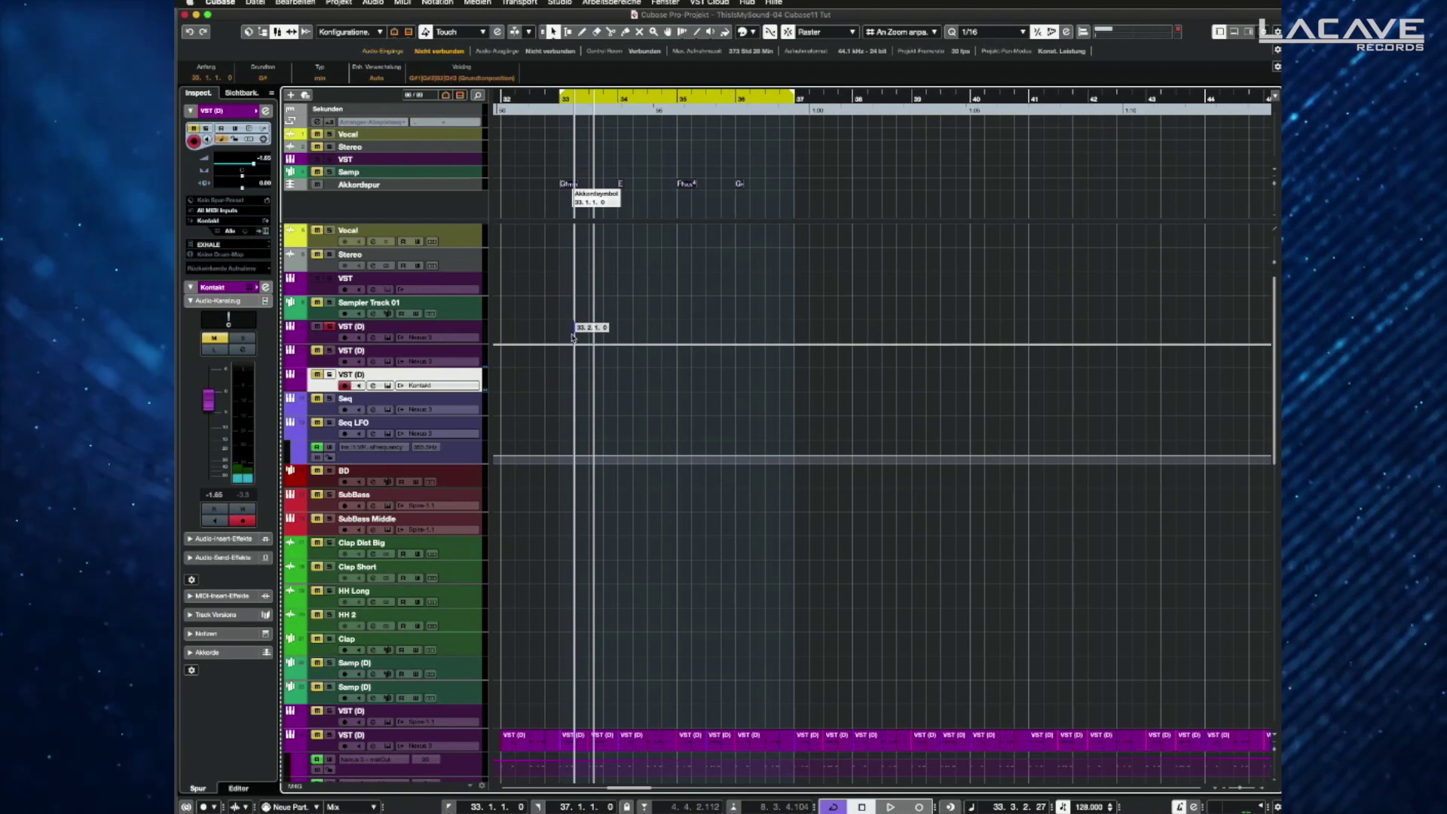
Step: Place the chord track's chords as MIDI parts on the upper VST (D) track from bar 33 and play them
click(603, 285)
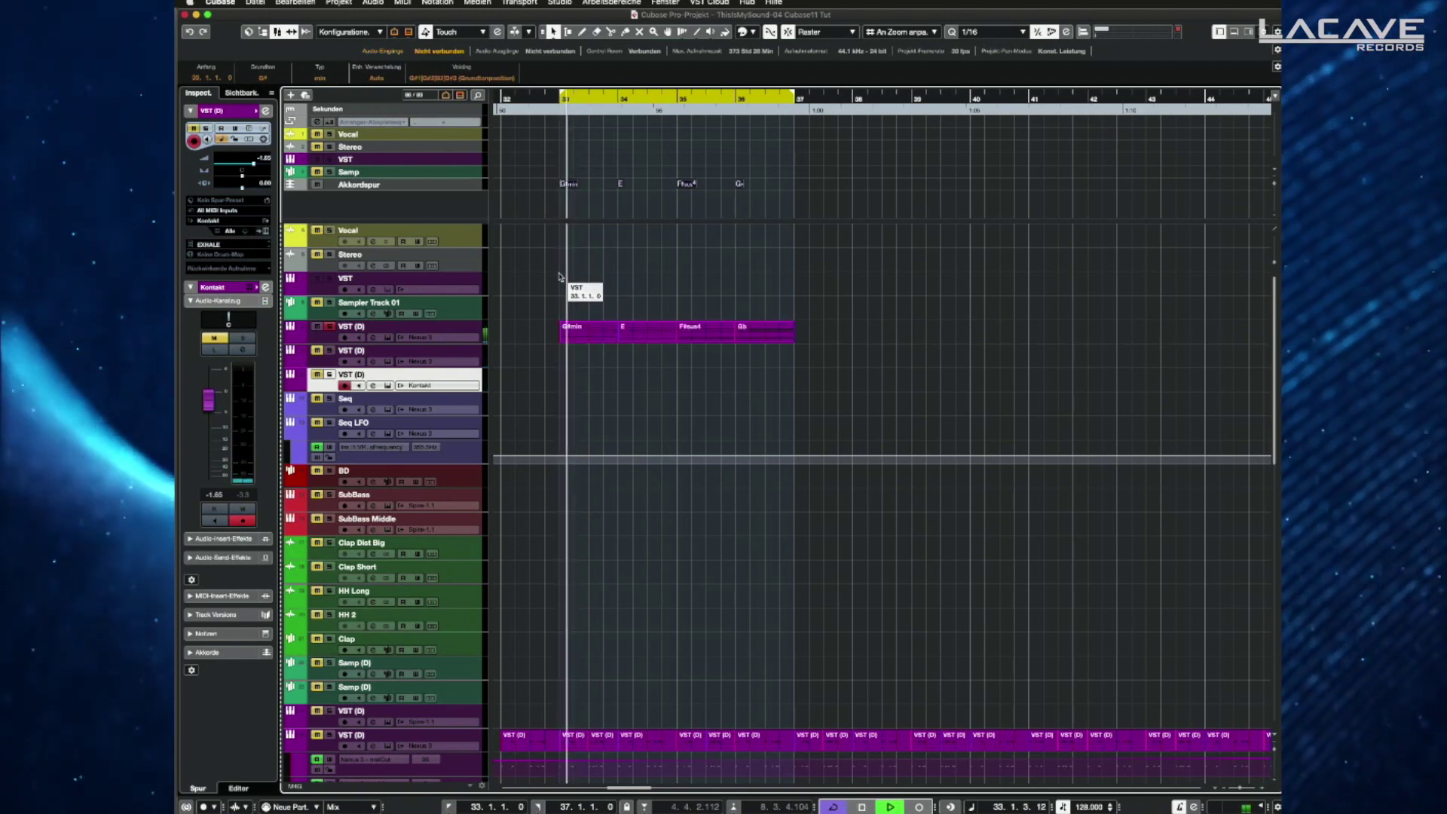
key(space)
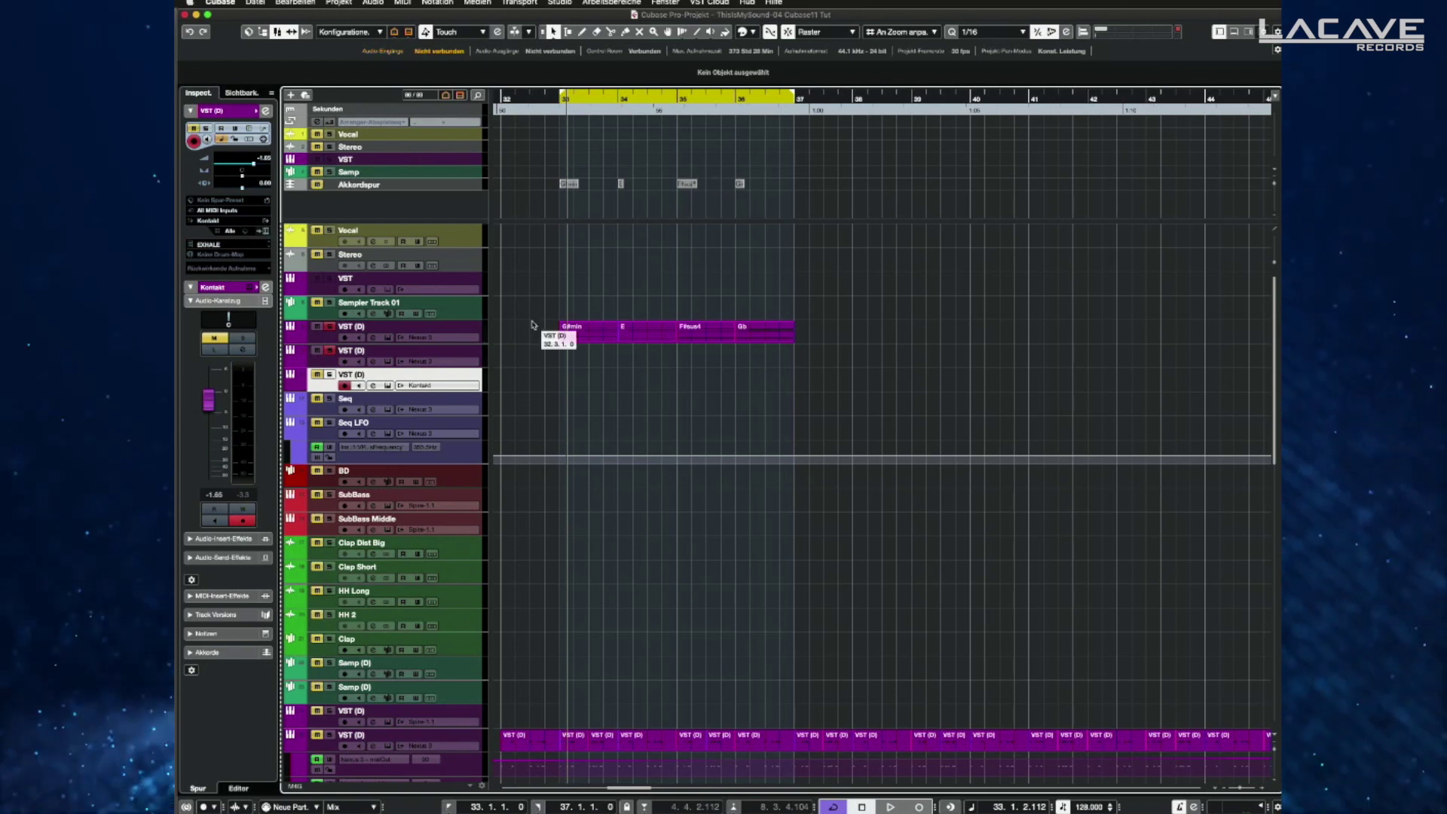
Step: Create a part over bars 33 to 37 on the second VST (D) track and record a melody into it in the Key Editor
double_click(584, 356)
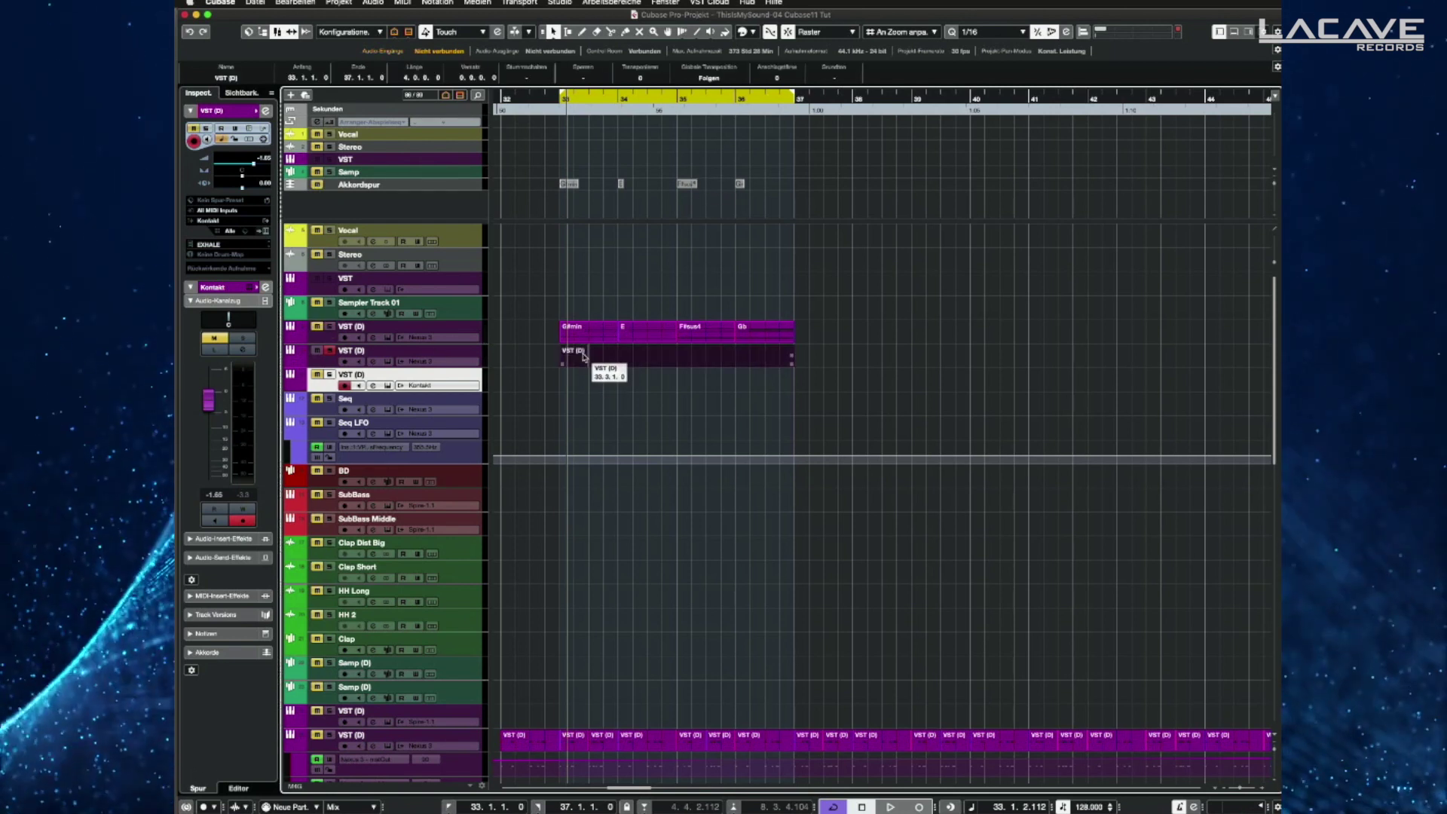
double_click(677, 360)
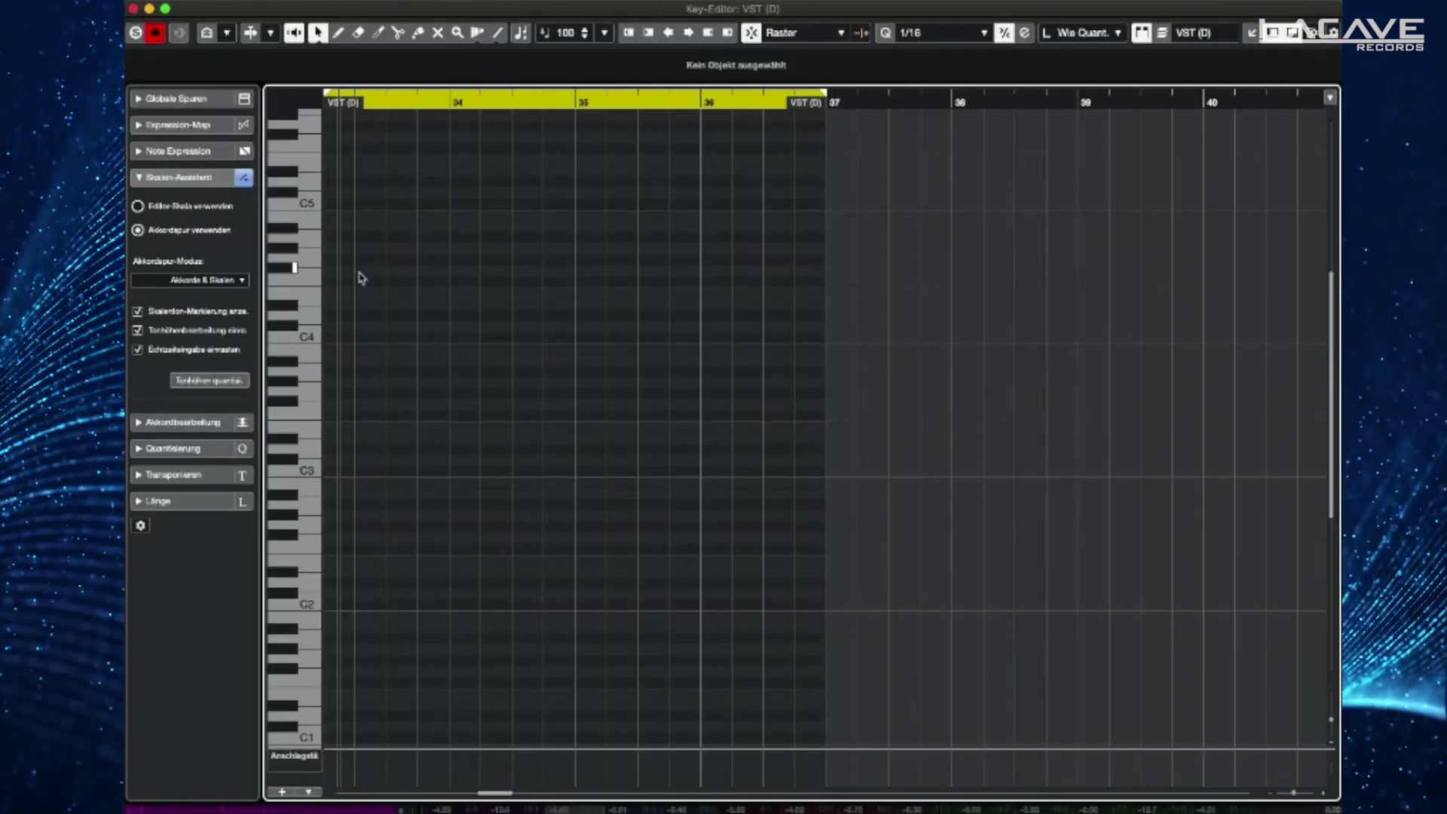
scroll(380, 229, left, 3)
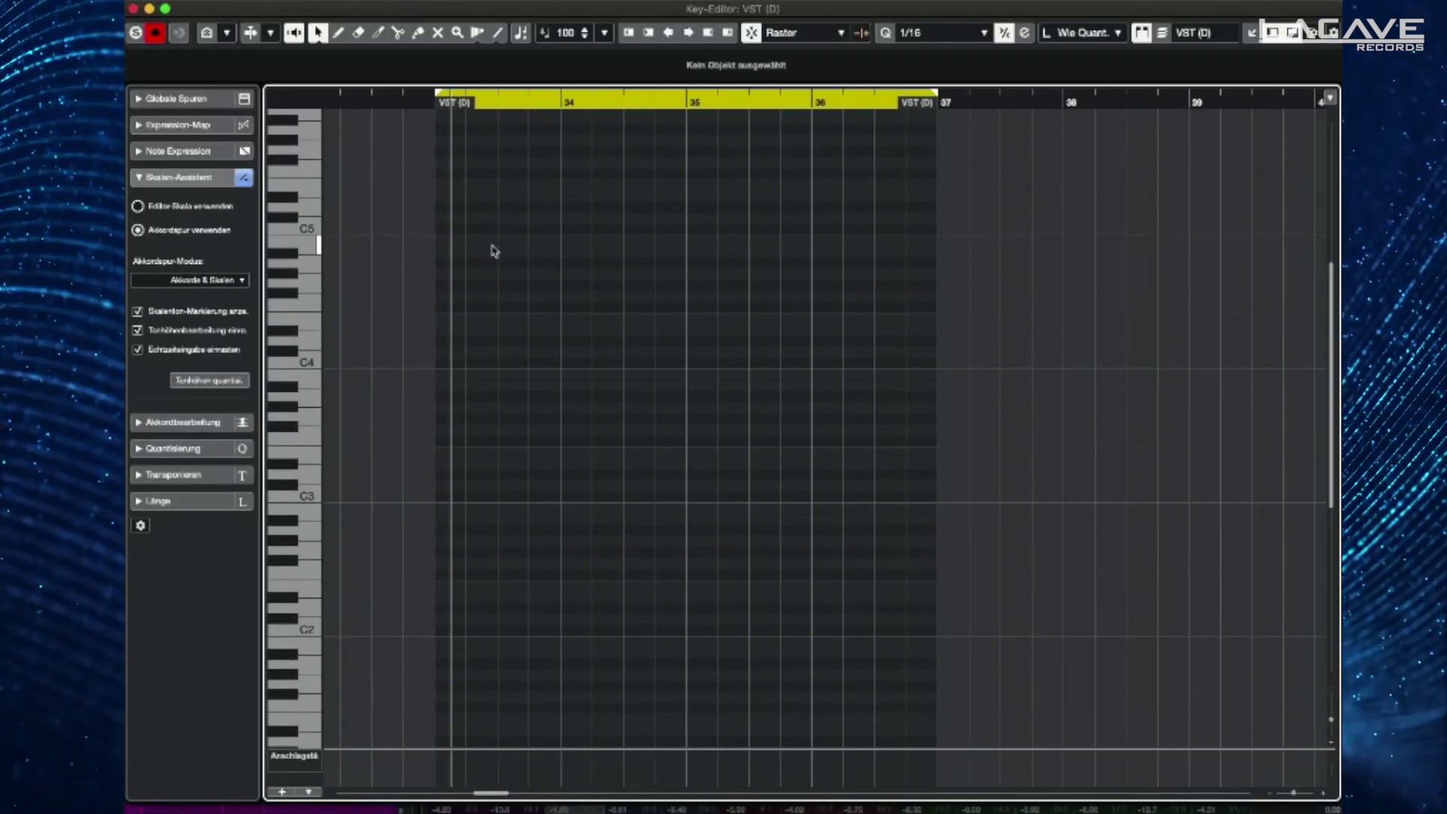
key(KP_1)
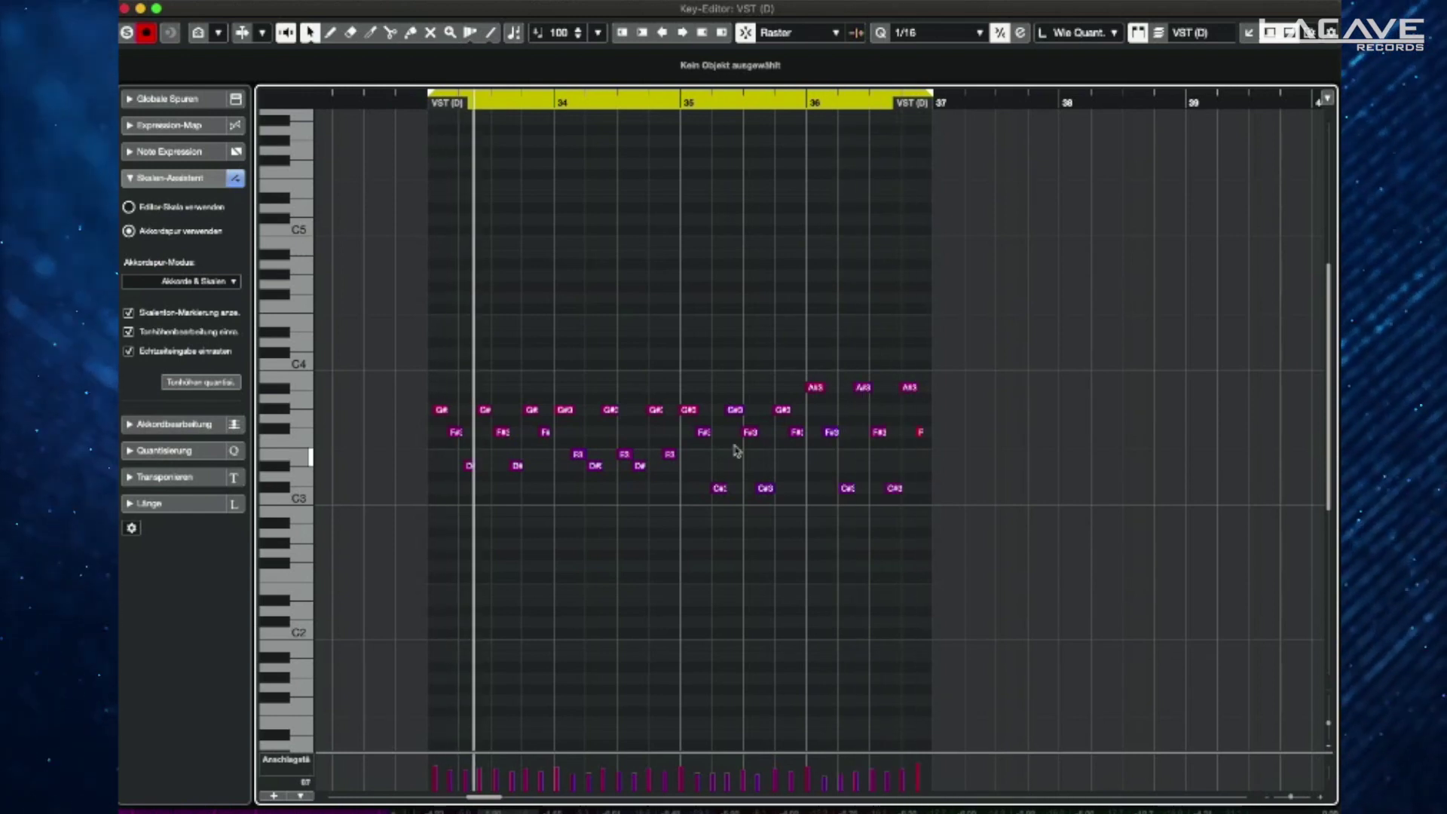
Step: Move the melody's first G#3 and F#3 notes so that they begin at the start of bar 33, and pick the following D#3 note
drag(397, 339, 1146, 603)
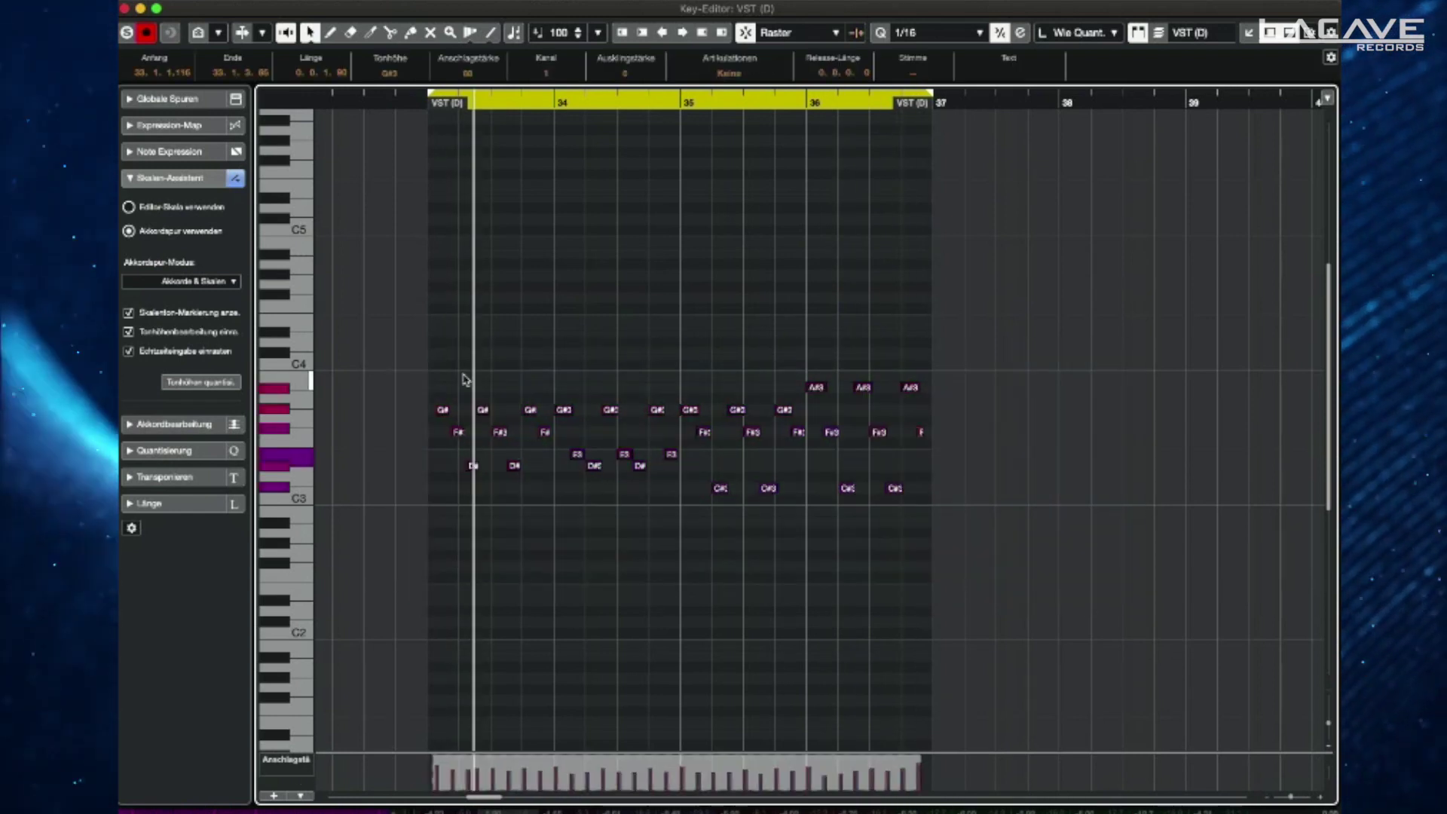
key(h)
key(h)
drag(404, 329, 573, 490)
drag(478, 414, 457, 414)
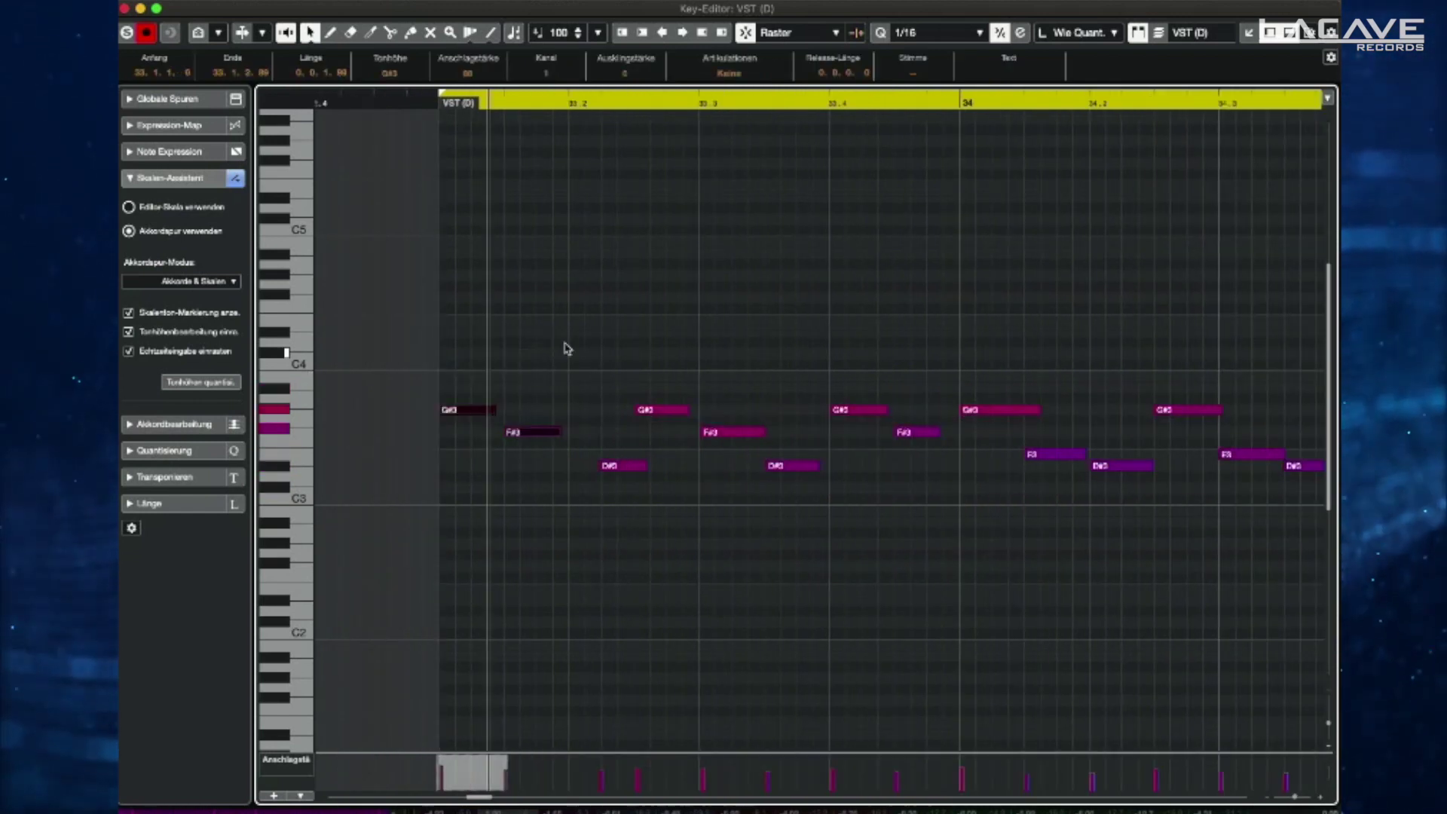
key(g)
key(h)
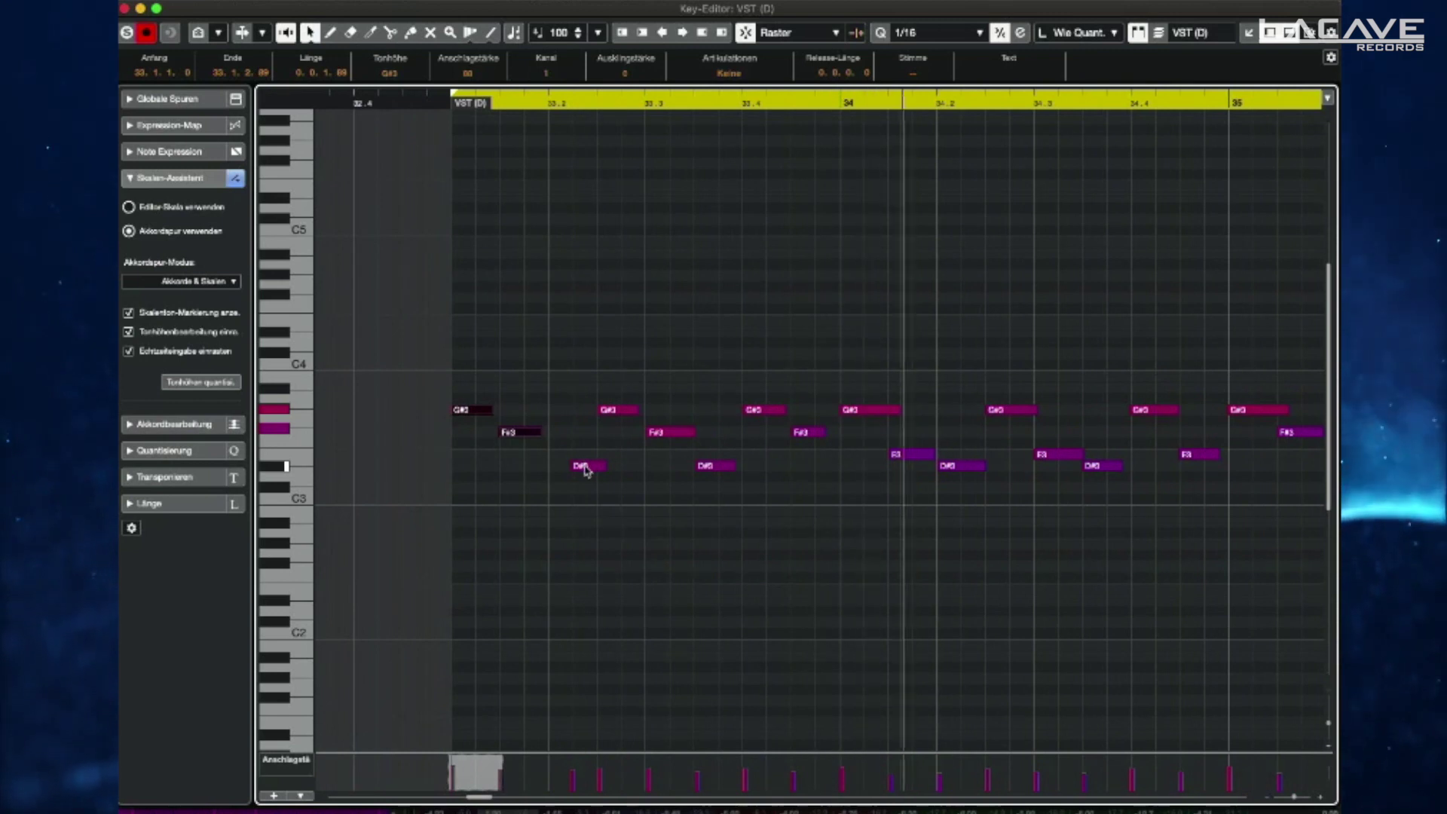
click(565, 466)
key(g)
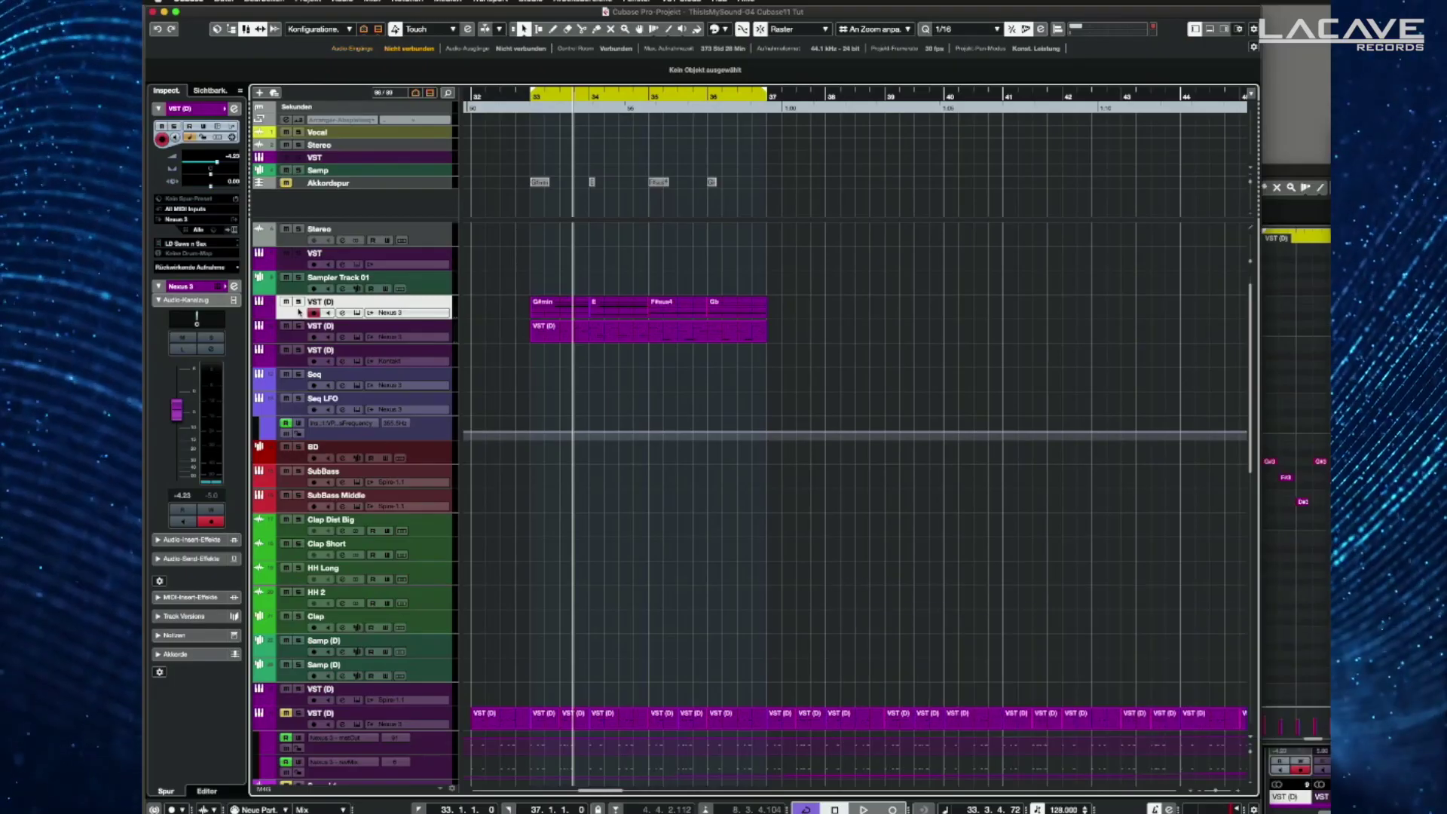
Step: Solo the upper VST (D) track with Nexus 3, open its channel settings and briefly play the section
click(313, 312)
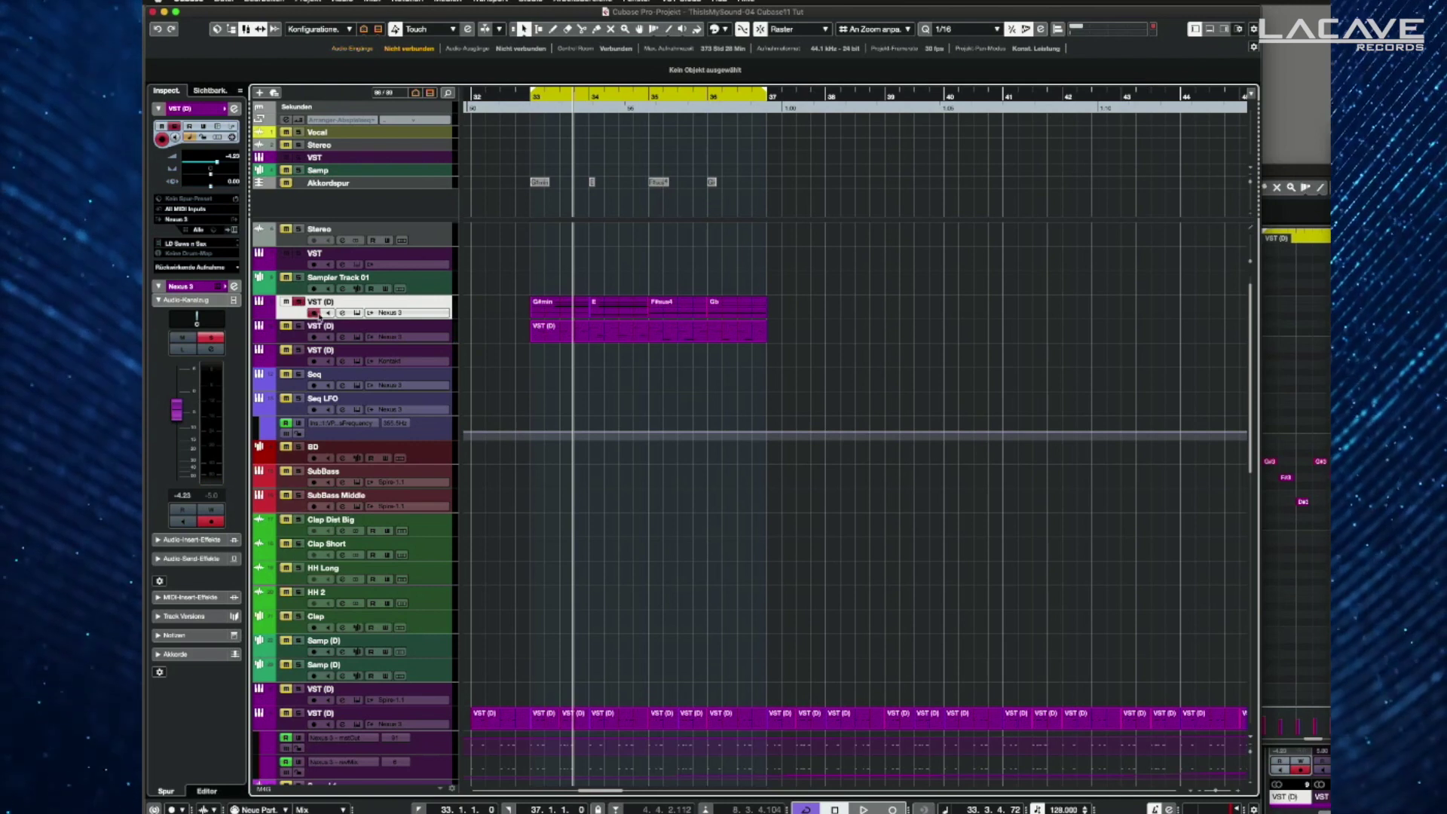
click(328, 312)
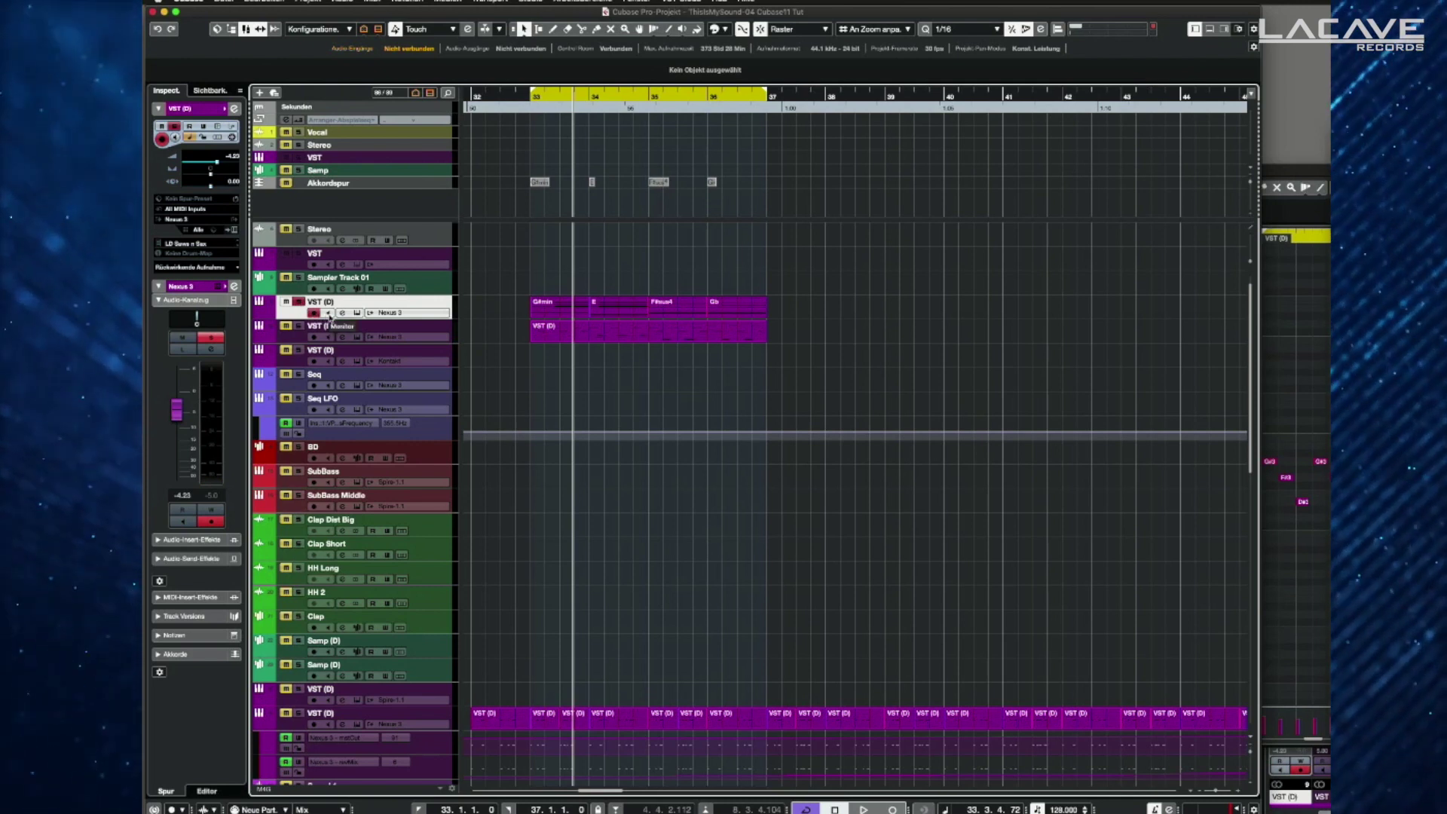
click(342, 312)
key(space)
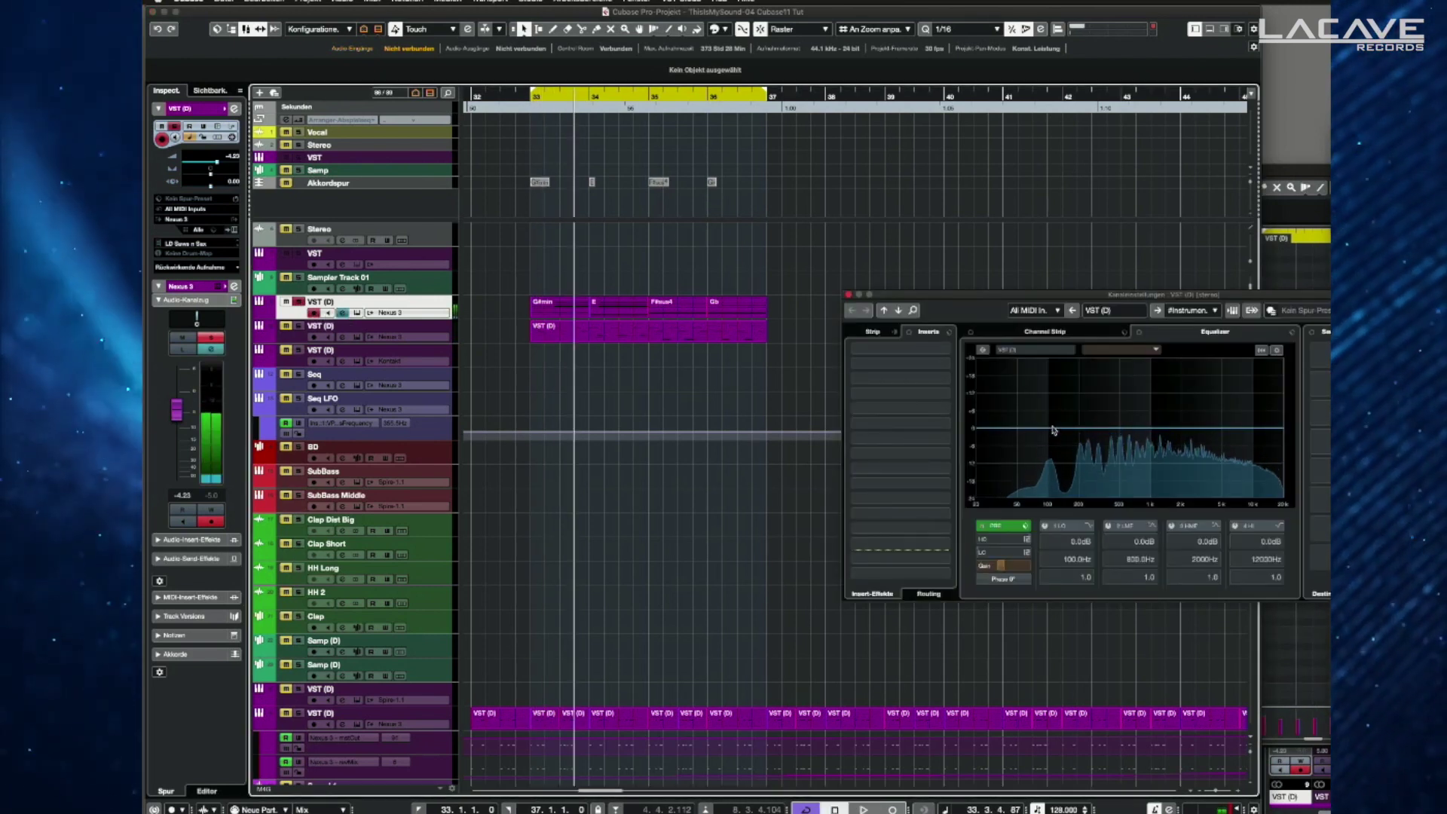
Step: Load the Frequency EQ from the Standard plug-in collection into the first insert slot and reposition its window
click(997, 350)
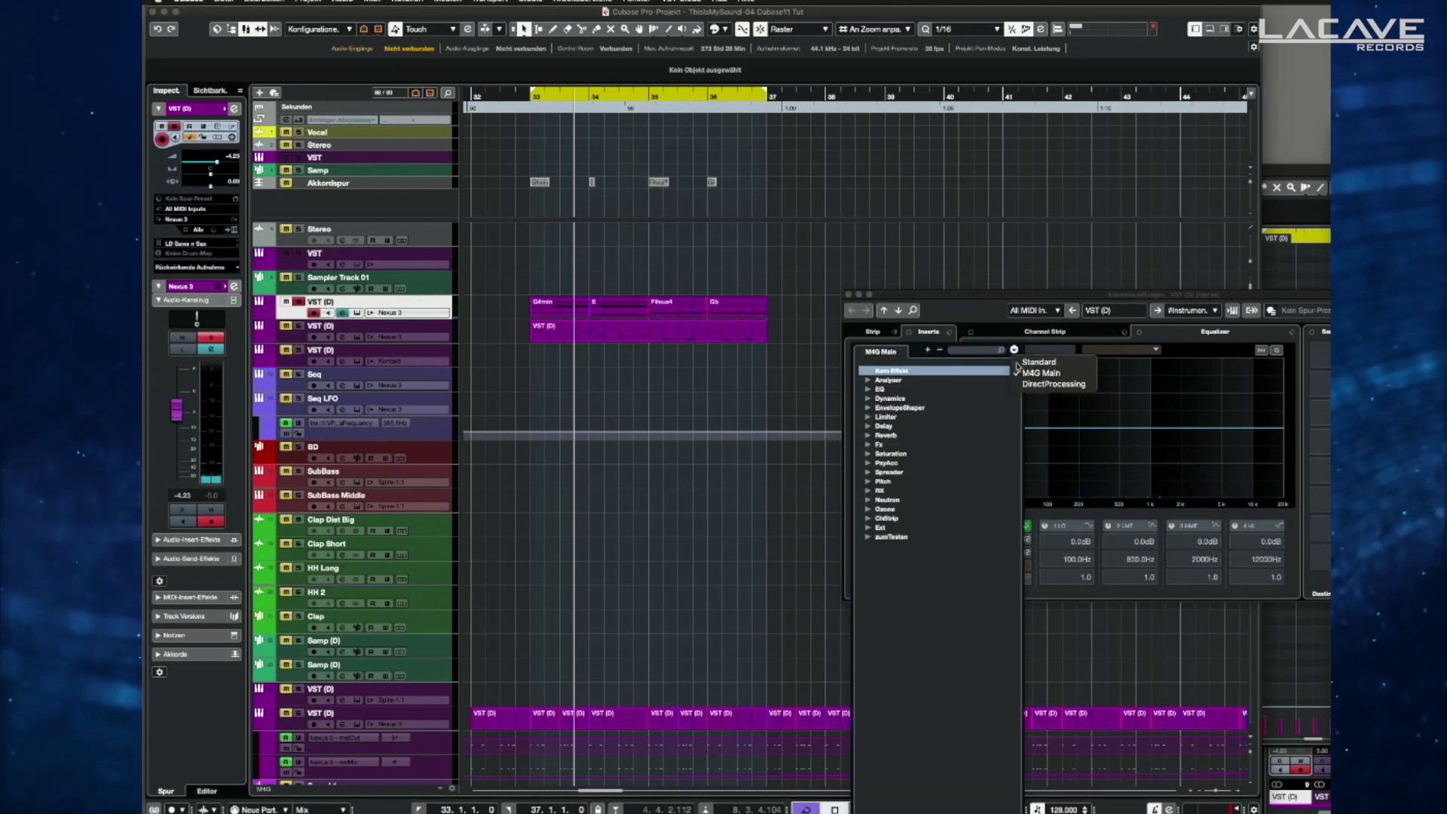
text(fre)
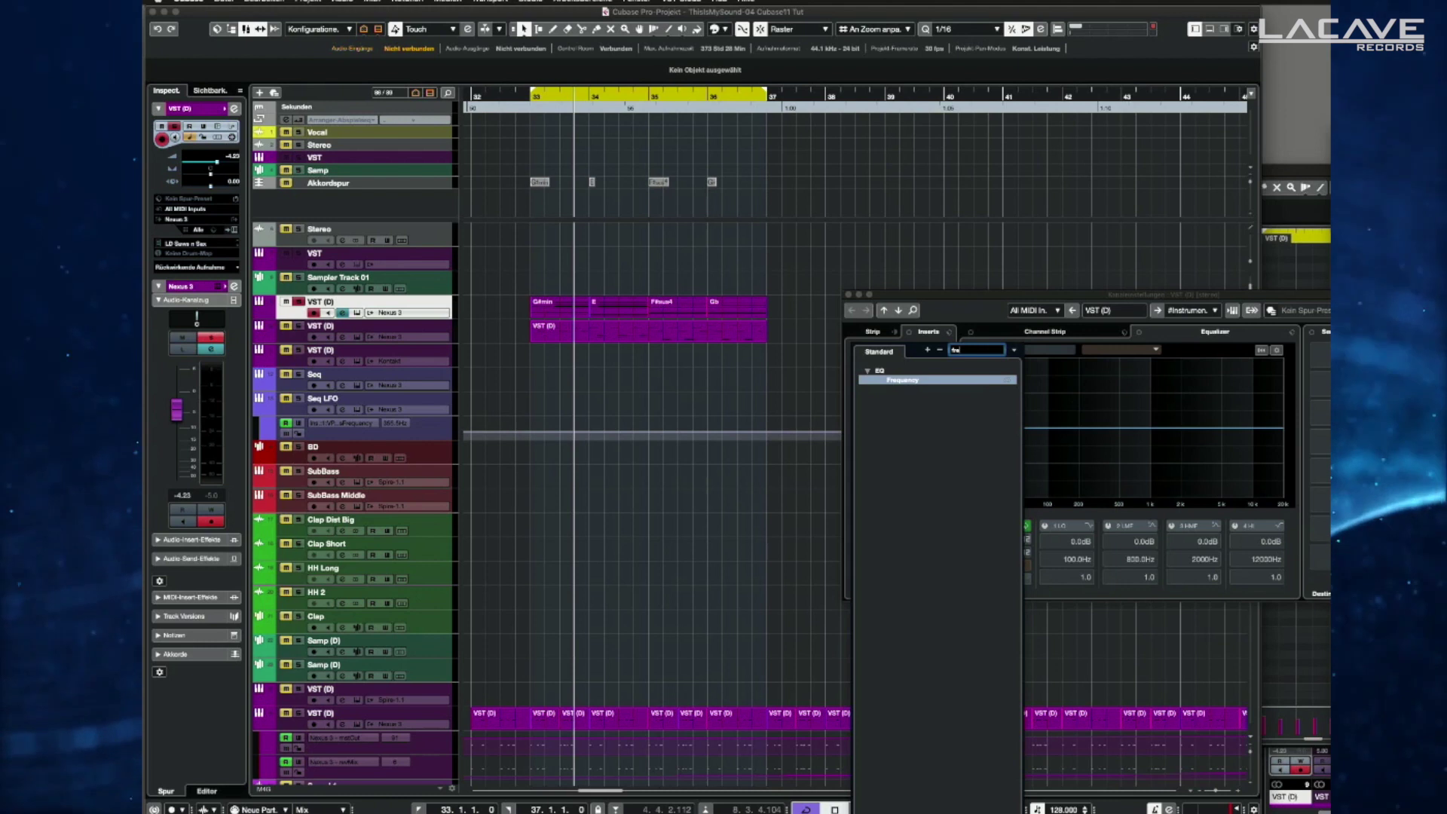
click(901, 380)
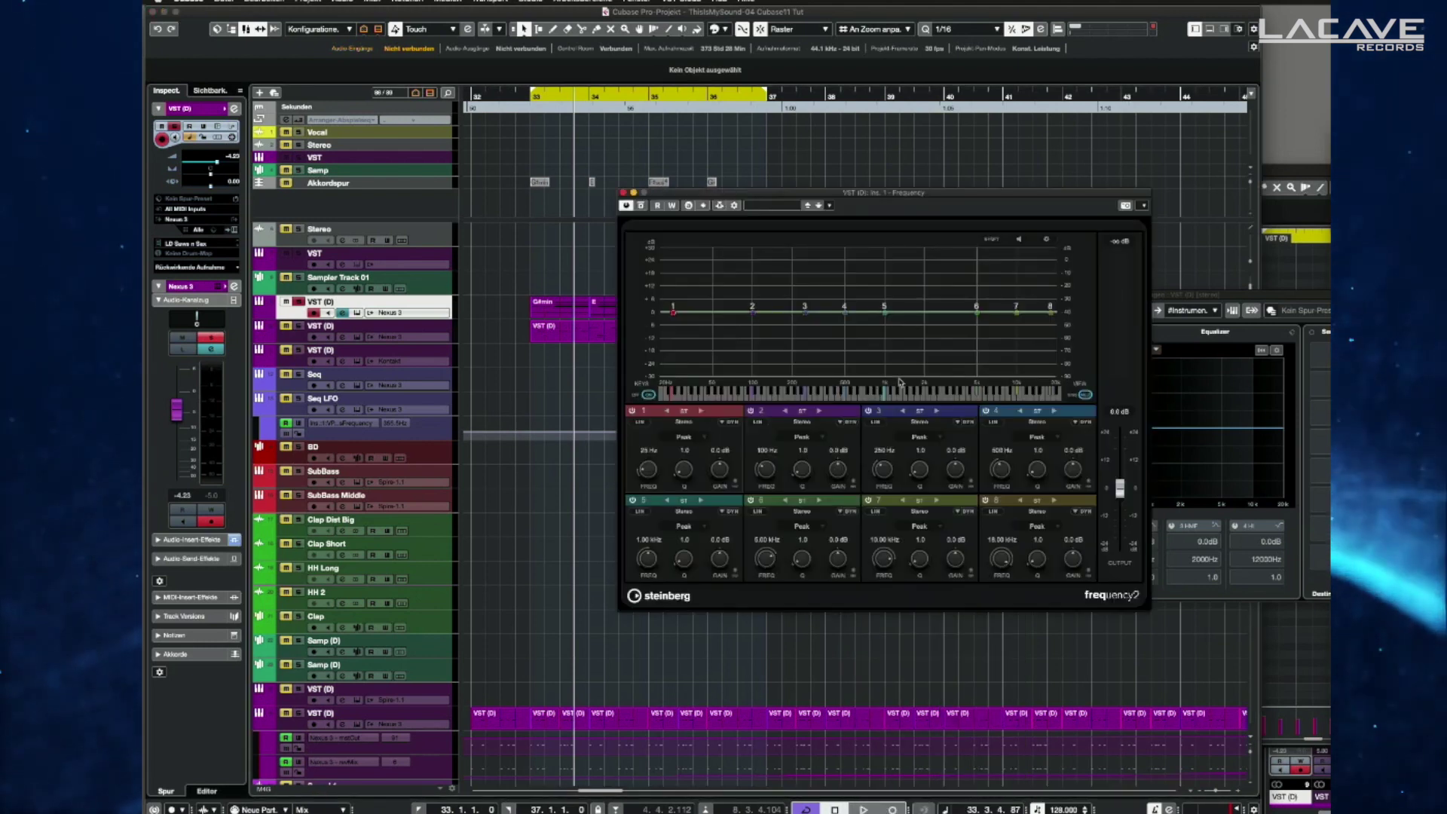
drag(804, 199, 876, 212)
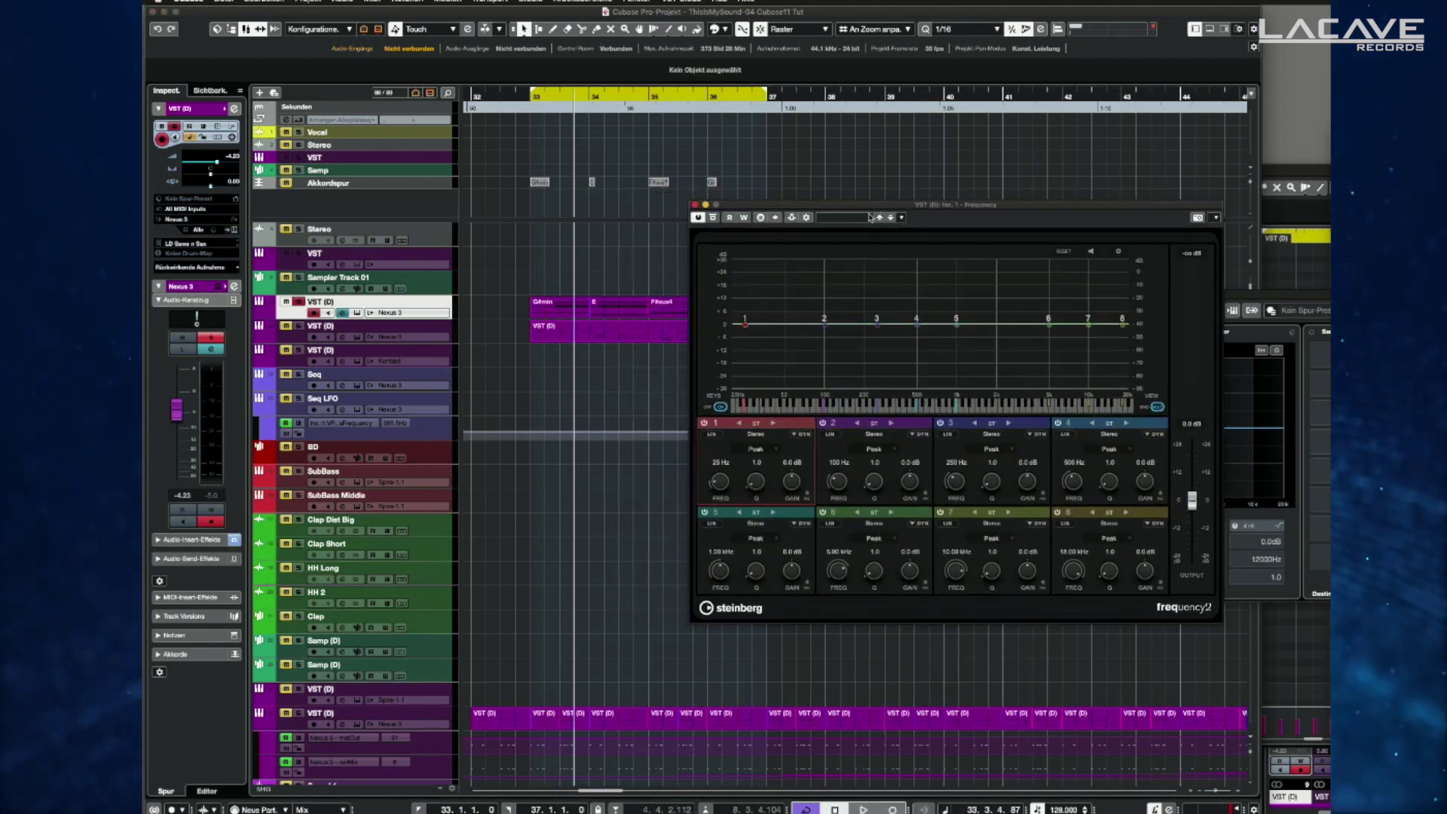
Step: During playback, boost band 2 of Frequency by about 13 dB near 92 Hz and activate its dynamic filtering
key(space)
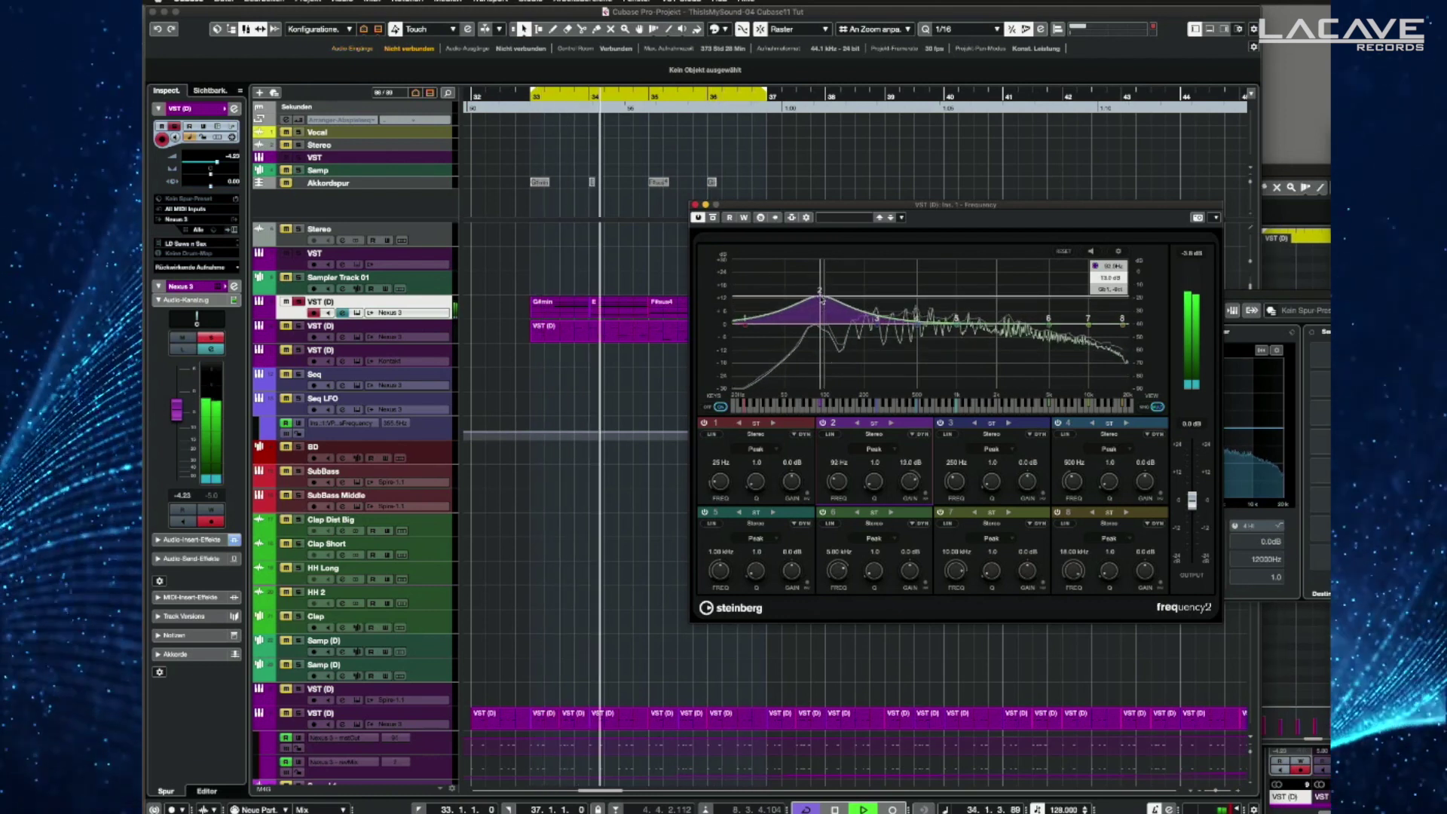
click(919, 435)
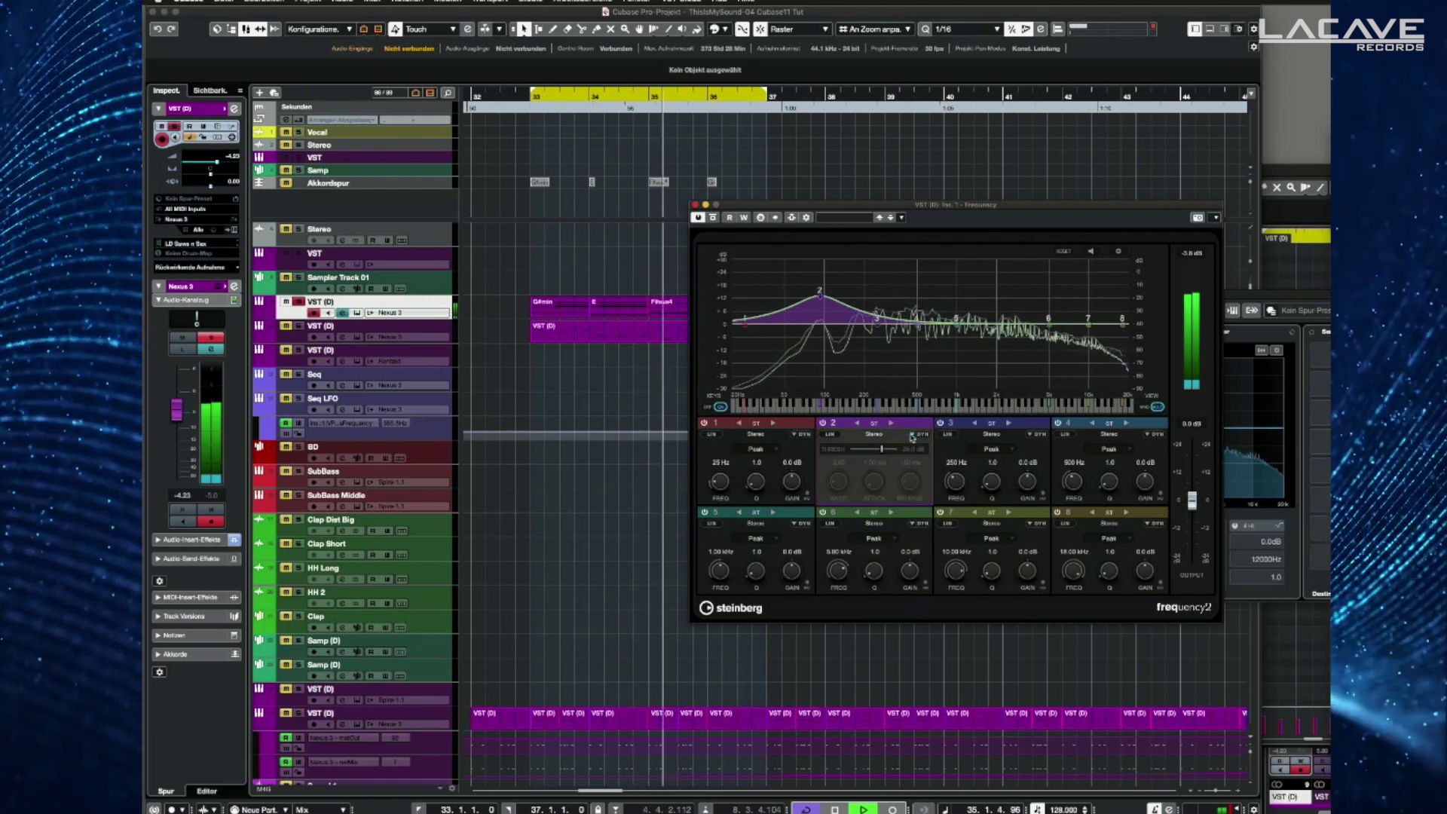
Step: Return Frequency's band 2 to a boost of about 13 dB near 100 Hz and set its dynamic threshold to about -32 dB during playback
drag(881, 449, 868, 453)
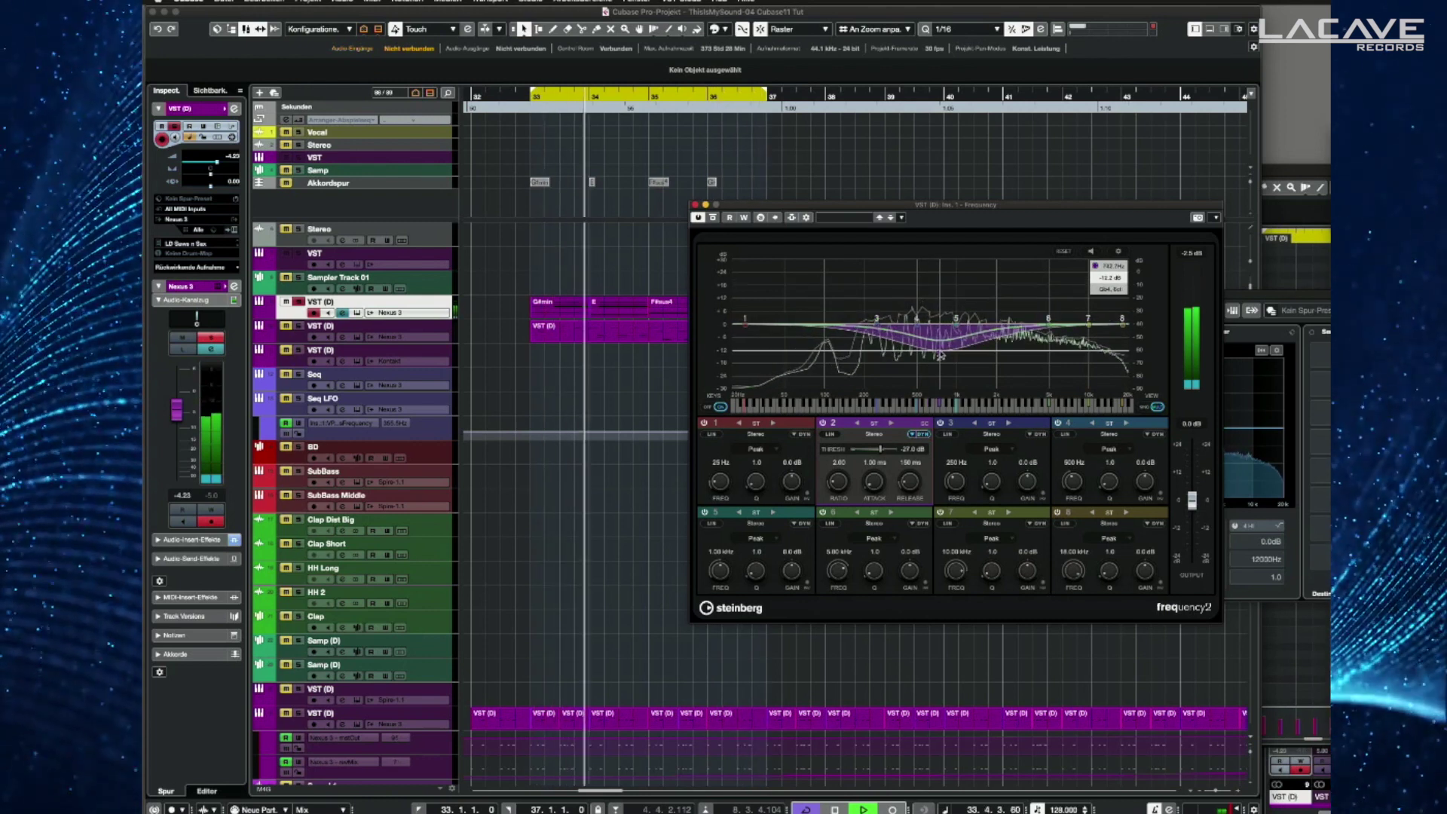
mouse_move(881, 449)
mouse_down()
mouse_move(896, 452)
mouse_move(885, 452)
mouse_up()
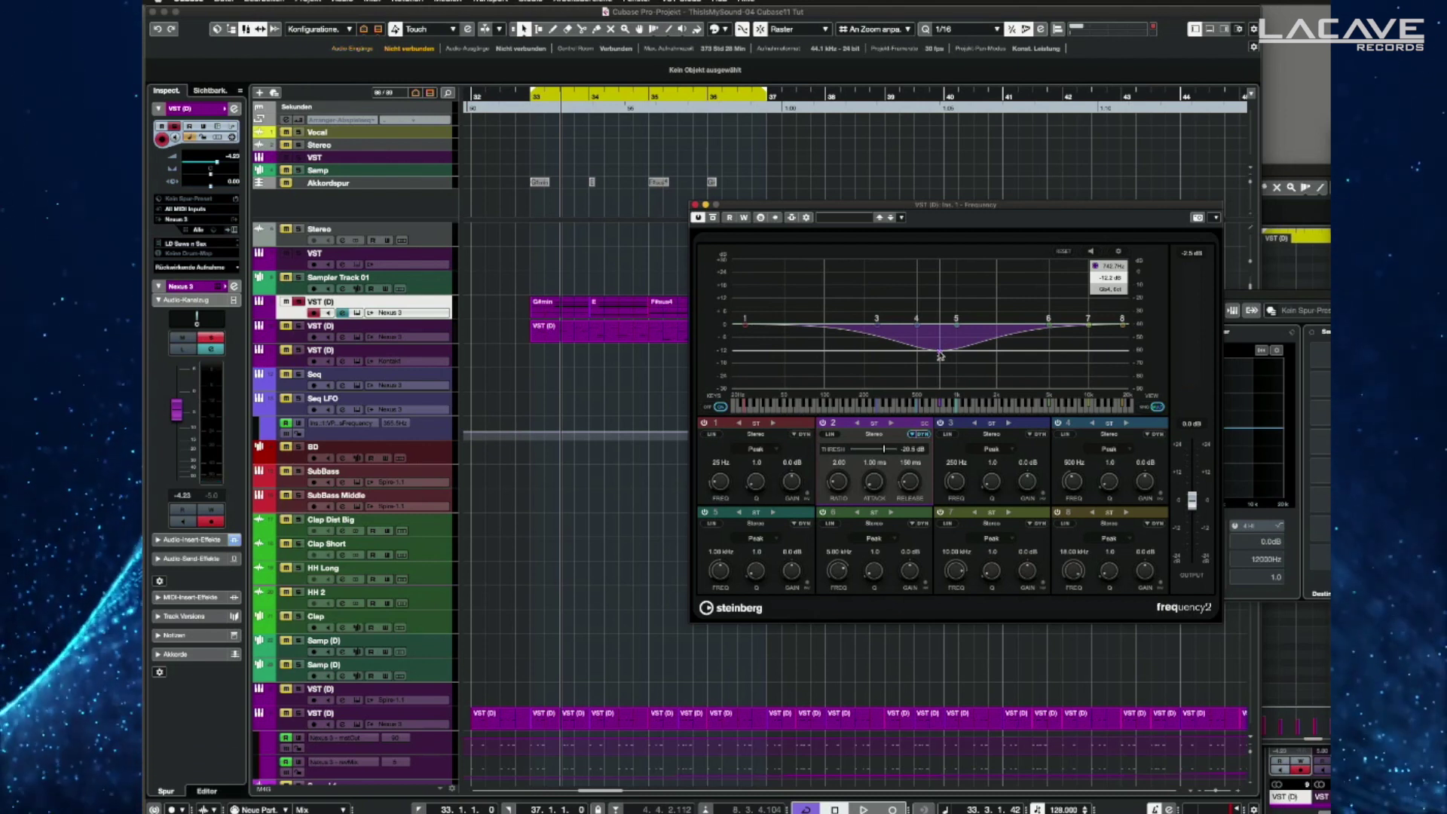
drag(939, 353, 827, 298)
key(space)
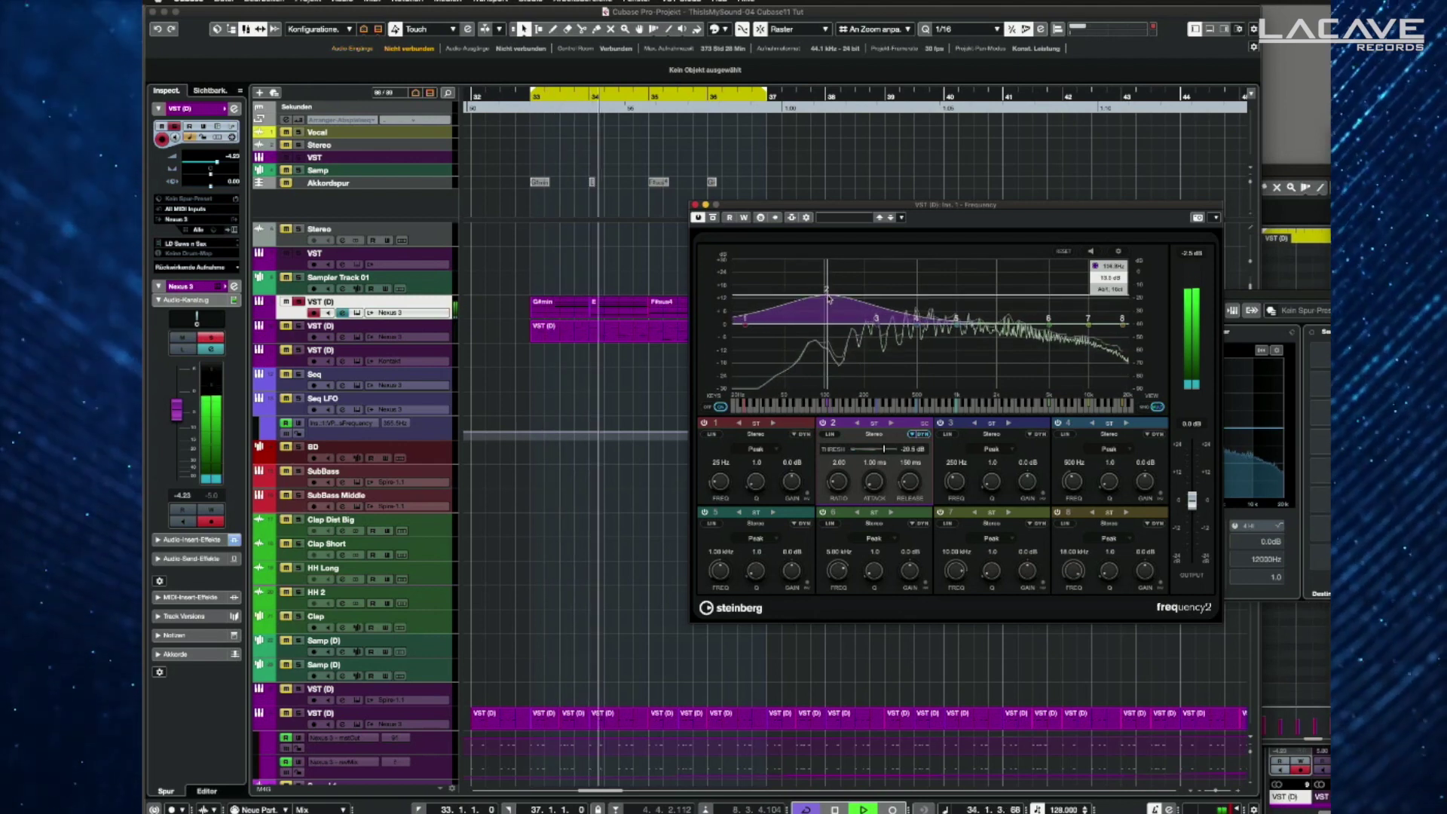
drag(884, 449, 875, 450)
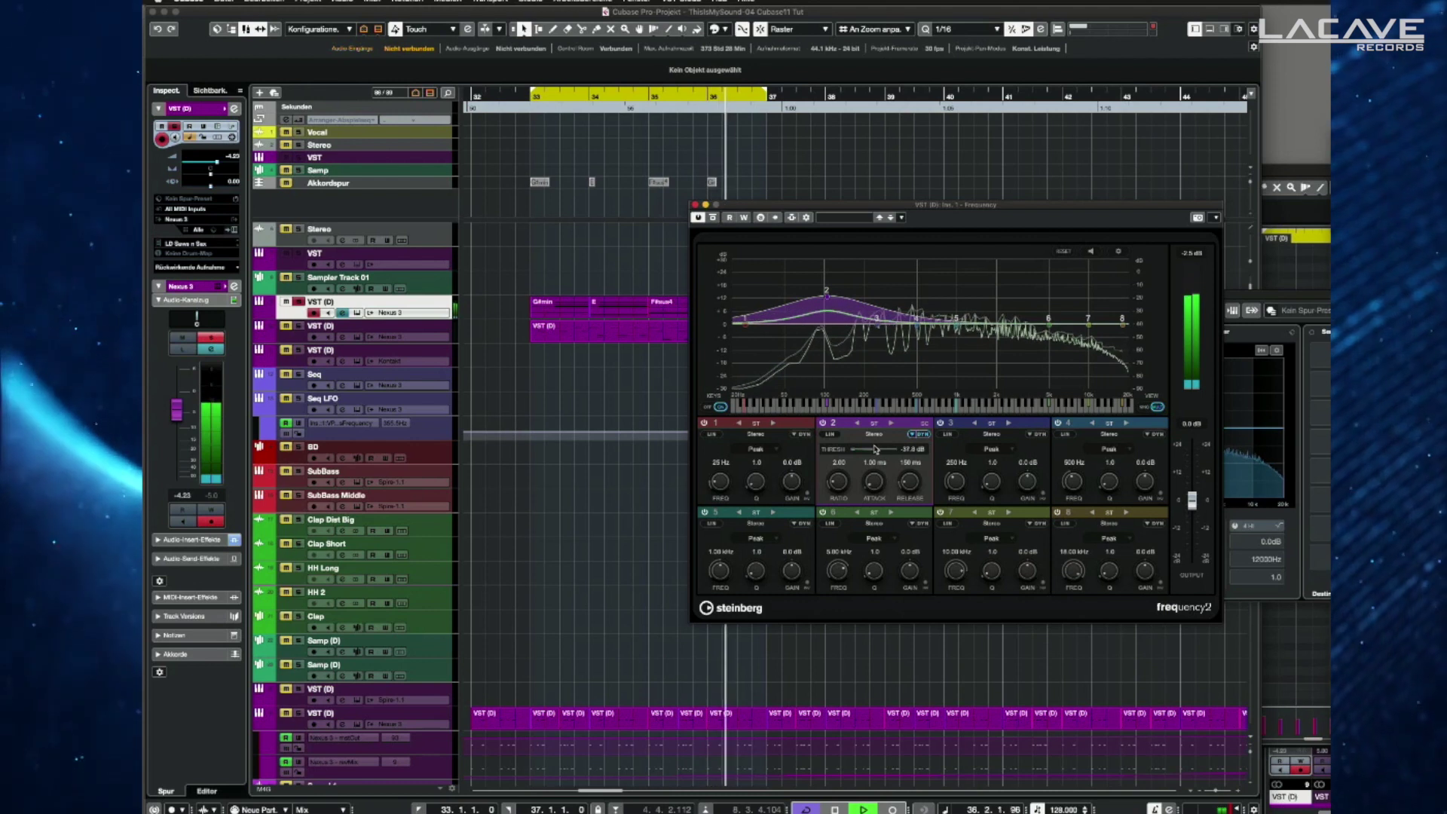
mouse_move(829, 305)
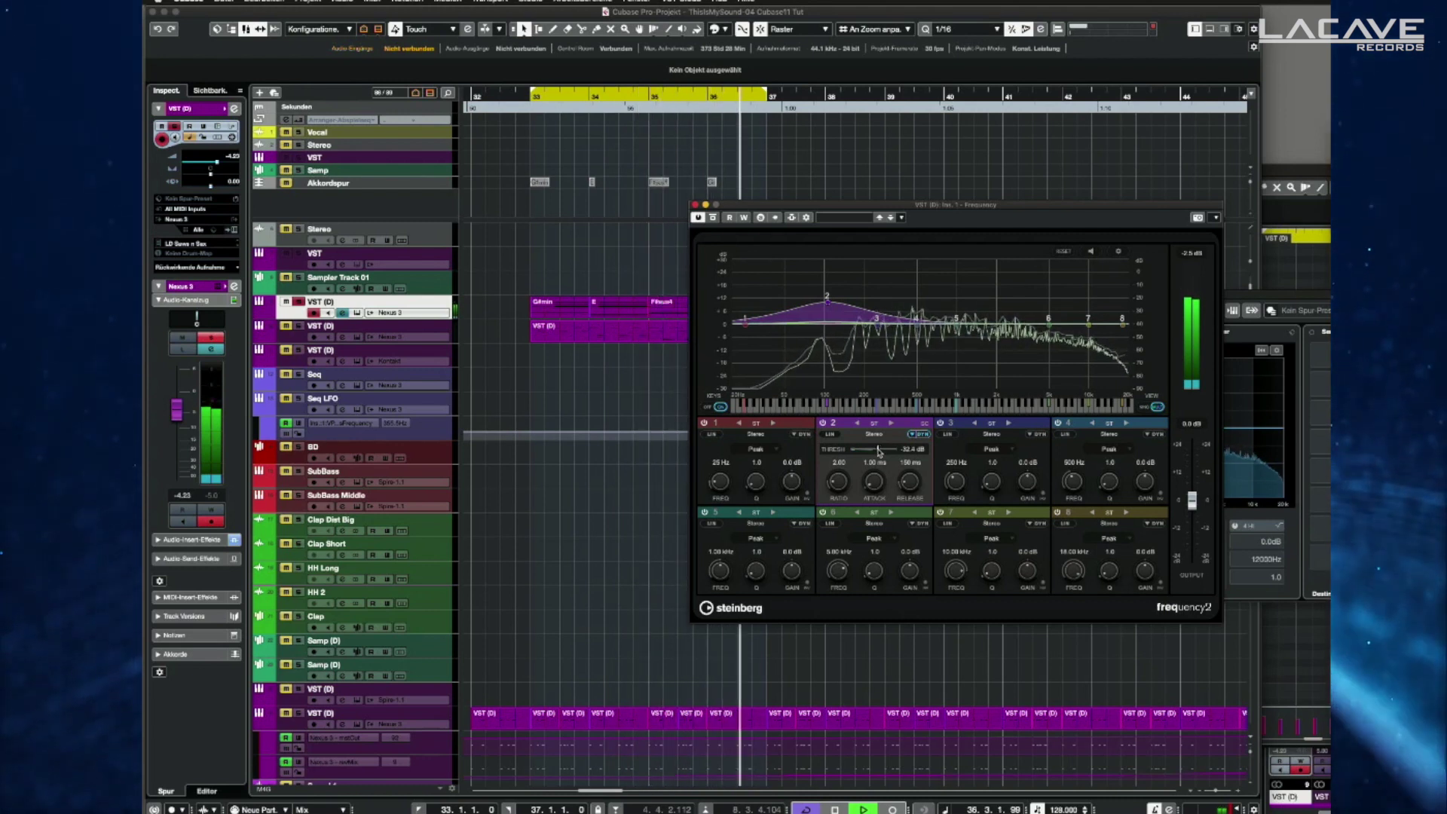
key(space)
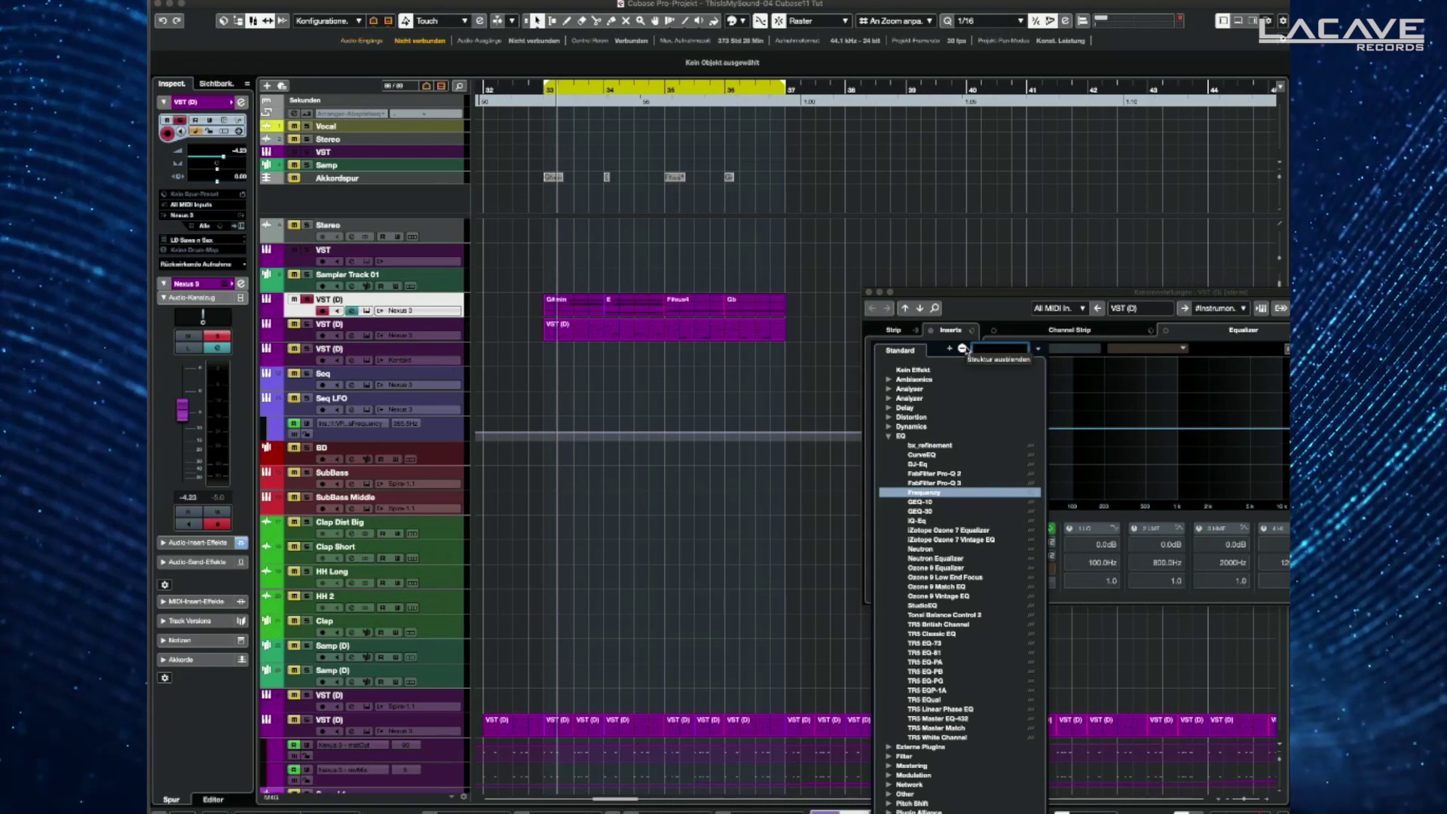
Step: Find Imager in the plug-in list, load it into the first insert slot and reposition its window
text(ima)
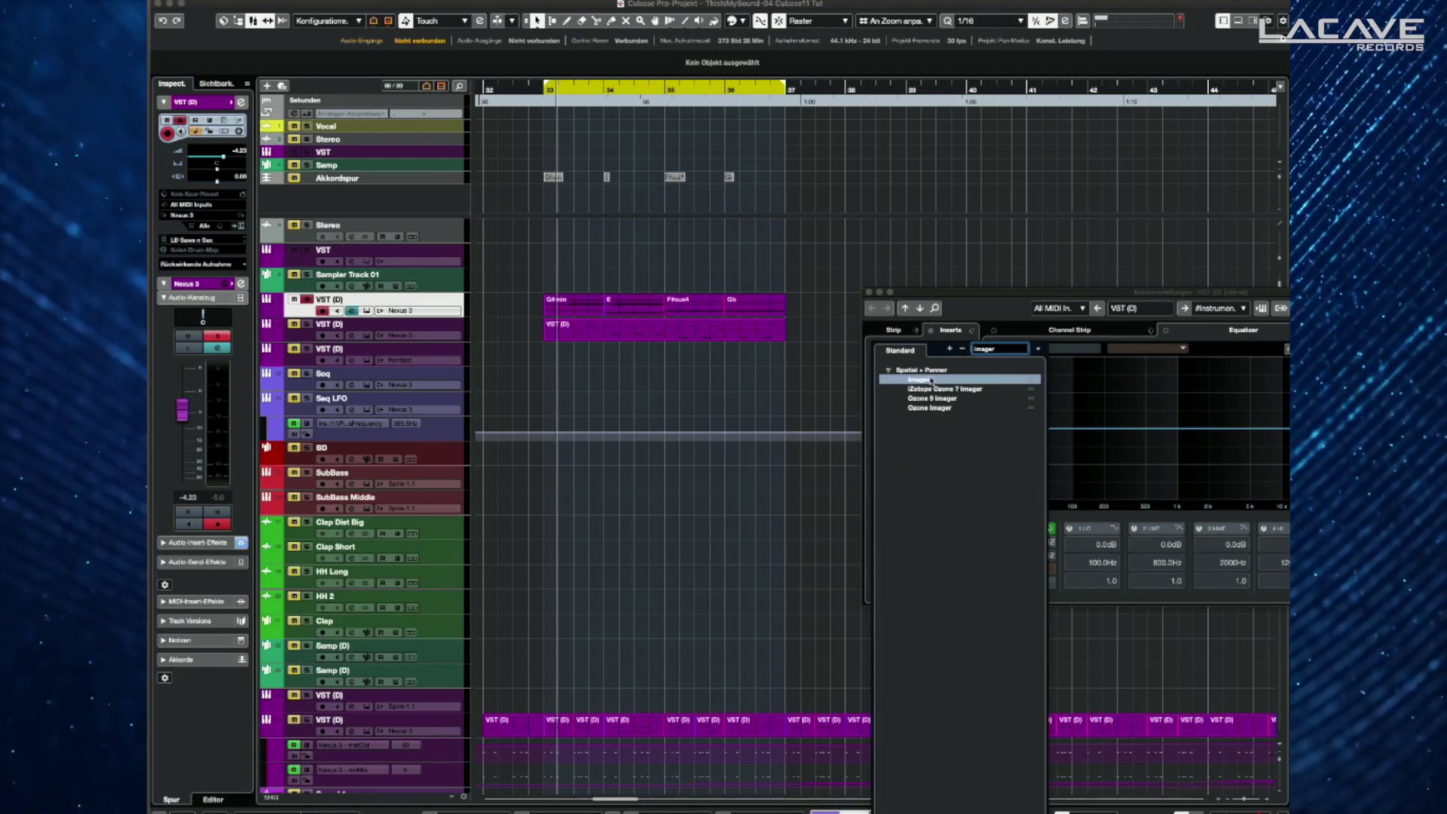
click(929, 380)
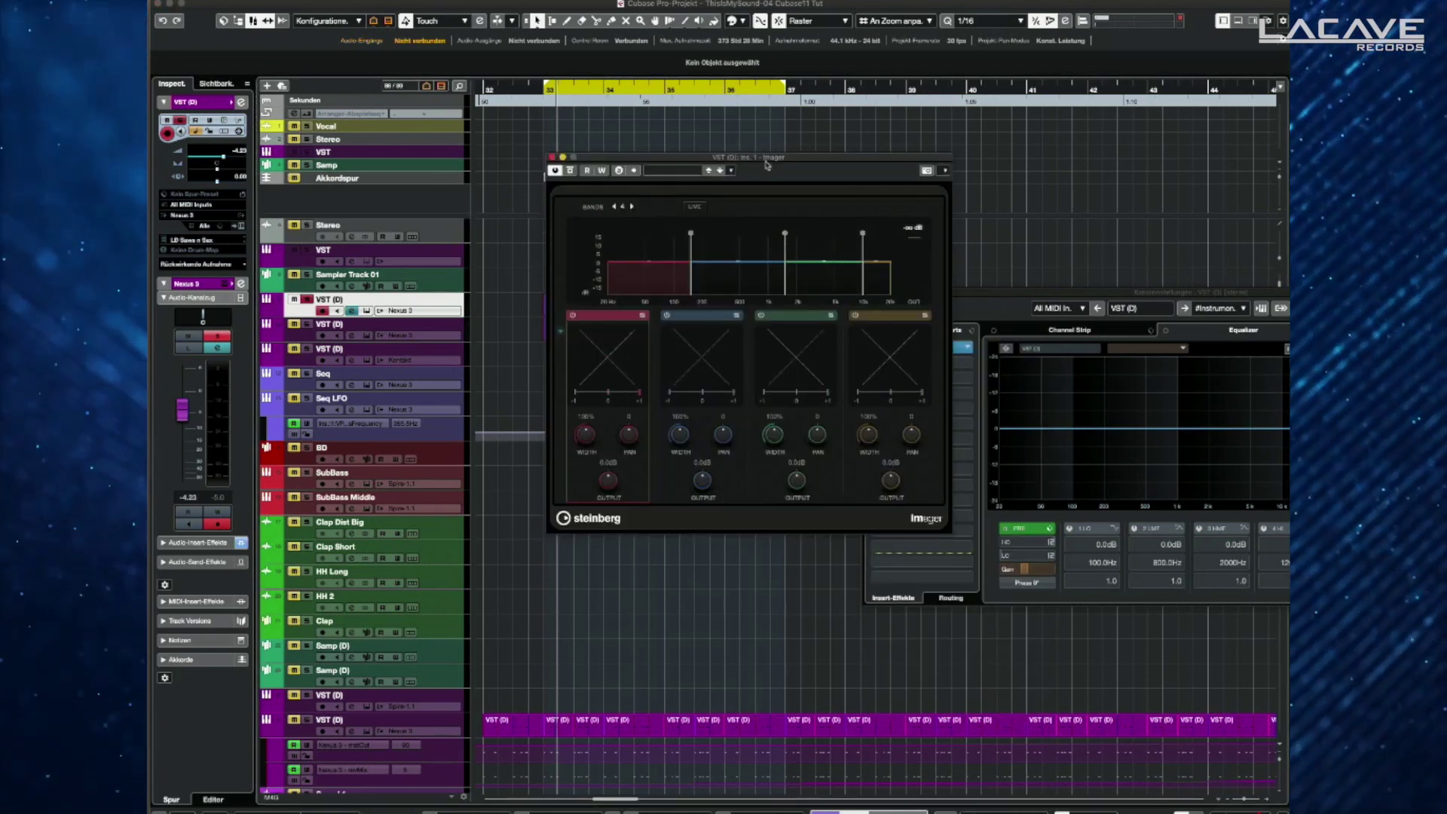
drag(763, 164, 967, 238)
Step: Narrow Imager's lowest band to 0% width and widen the upper bands while auditioning the section
key(space)
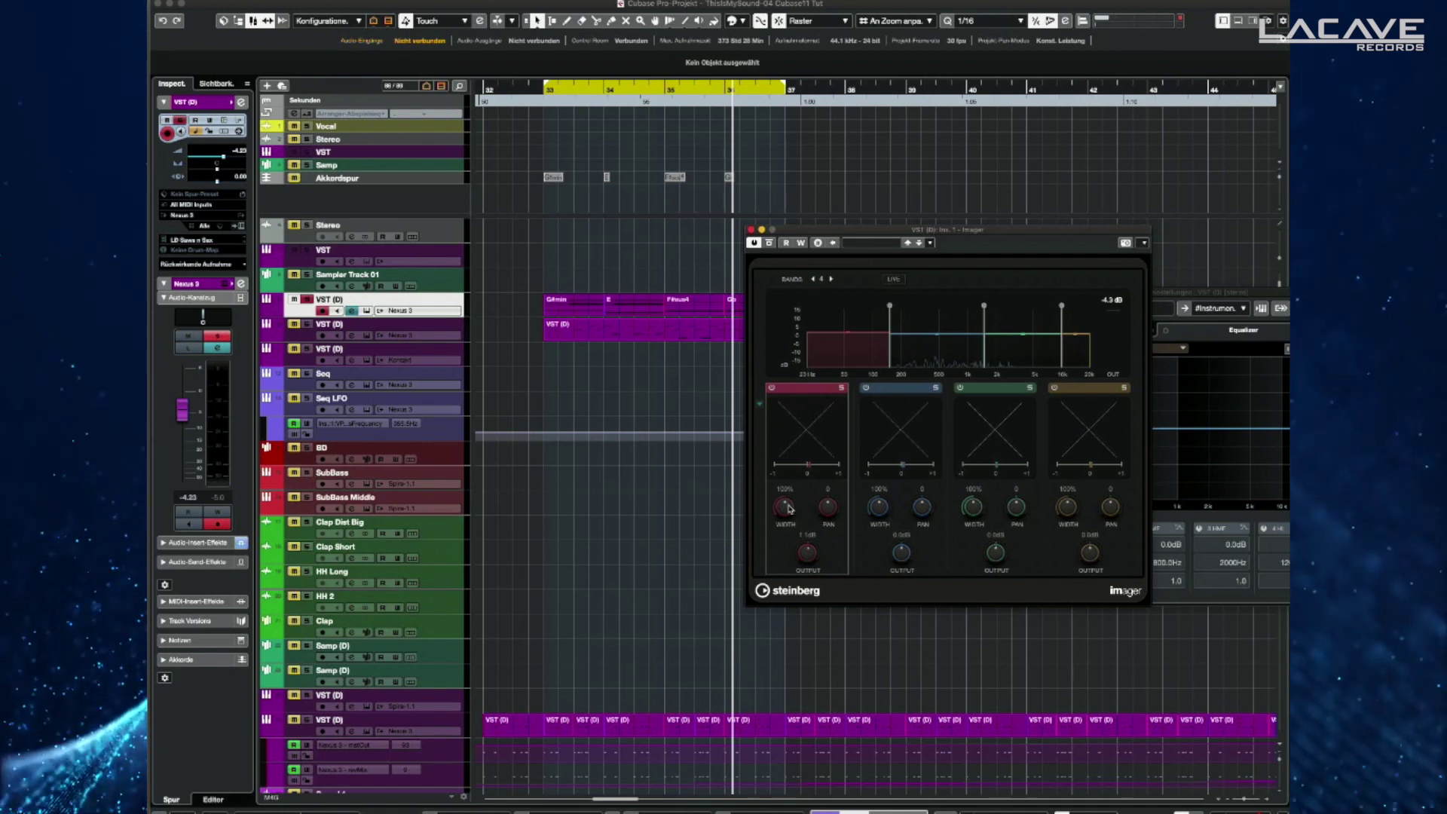
key(space)
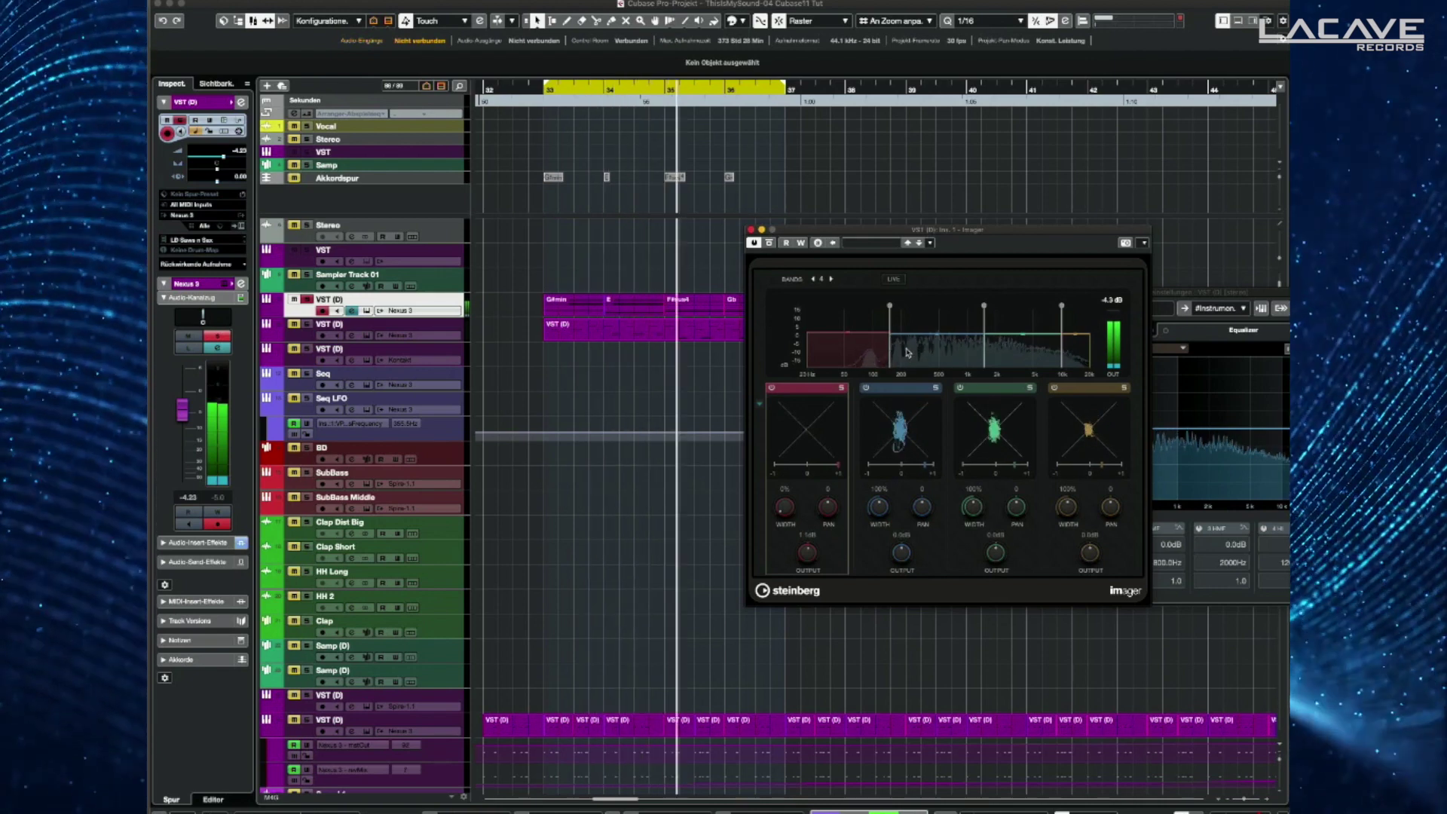
key(space)
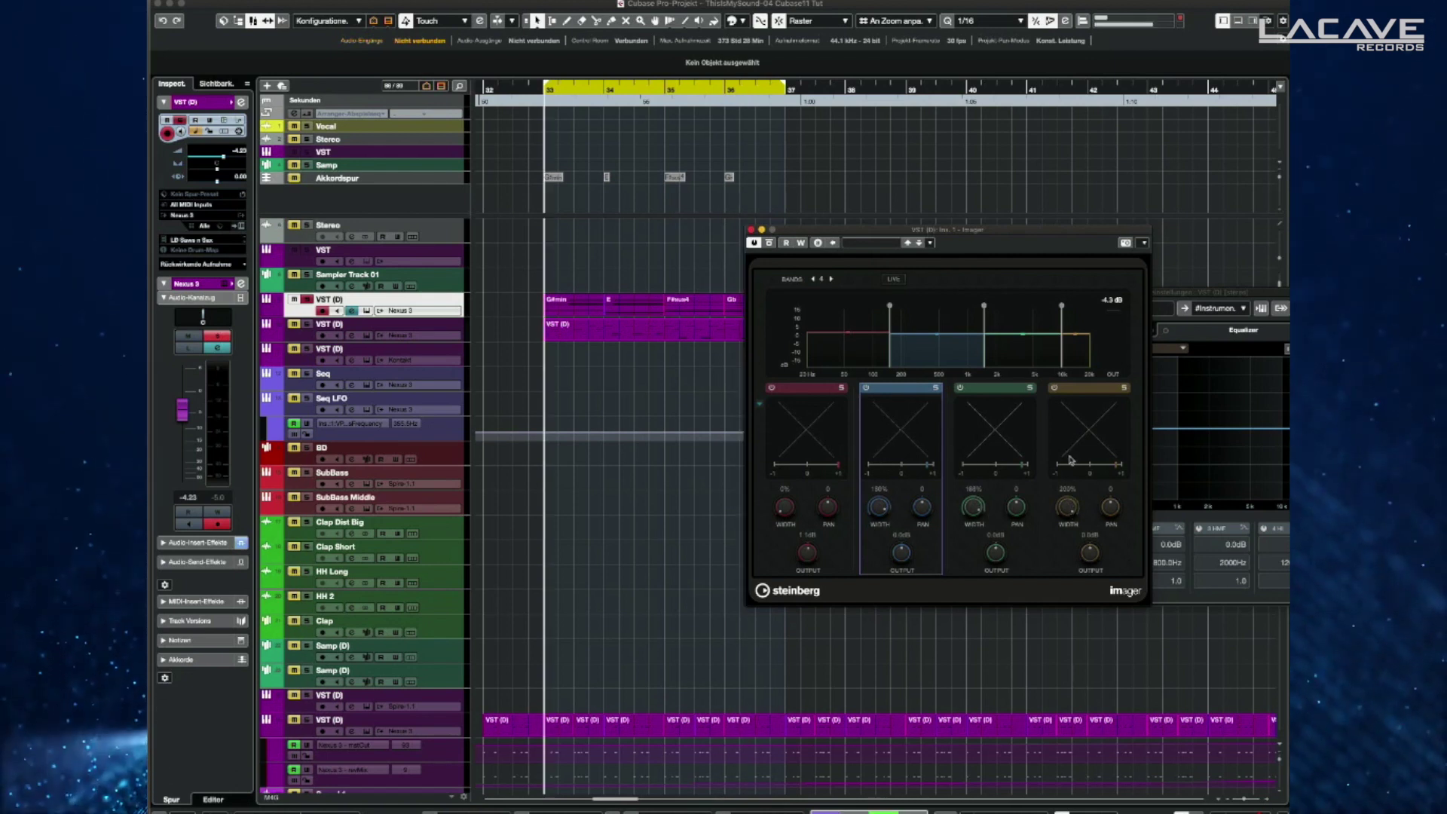
key(space)
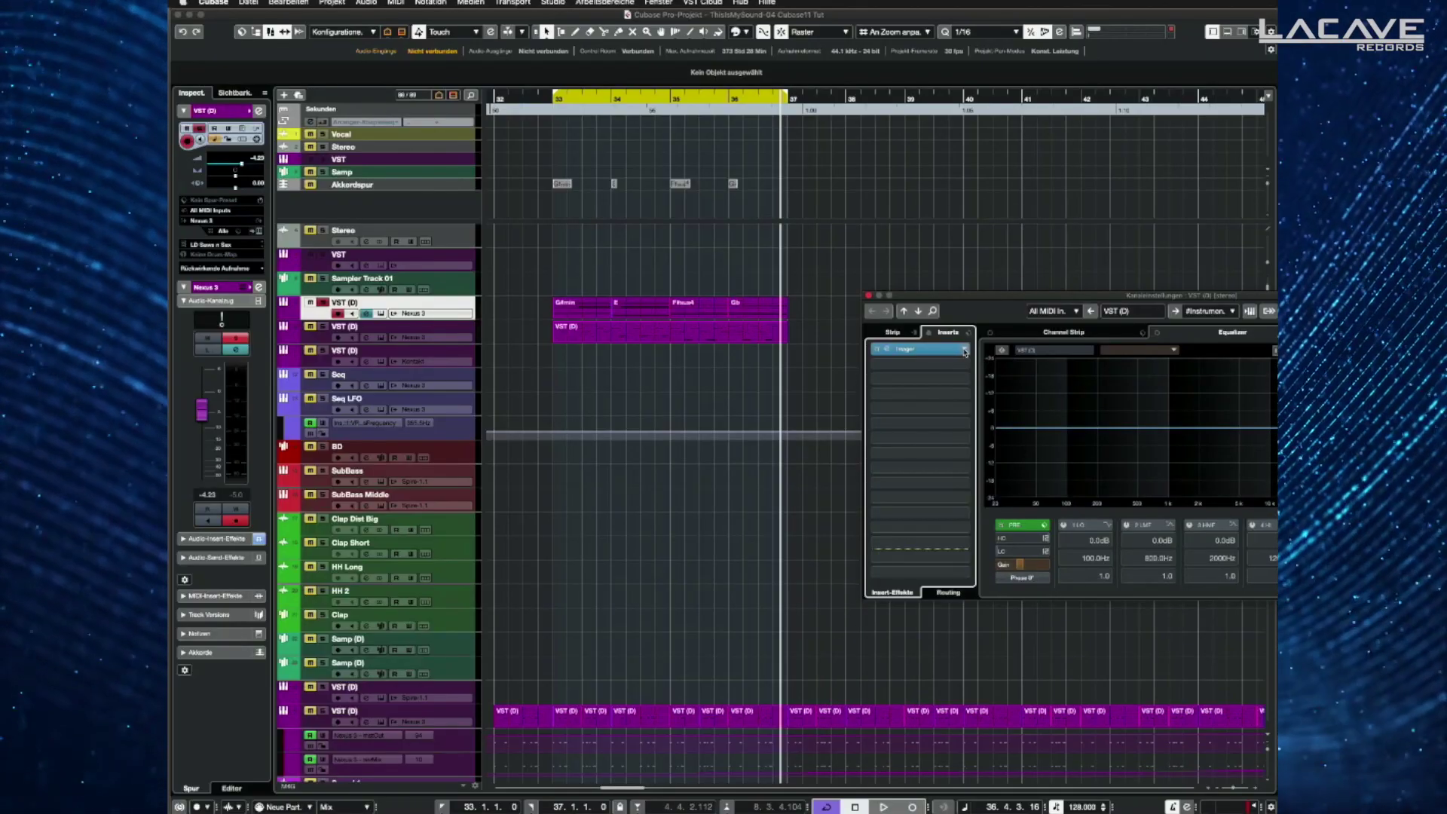
Step: Replace Imager in the first insert slot with SuperVision and start playback
click(964, 350)
text(super)
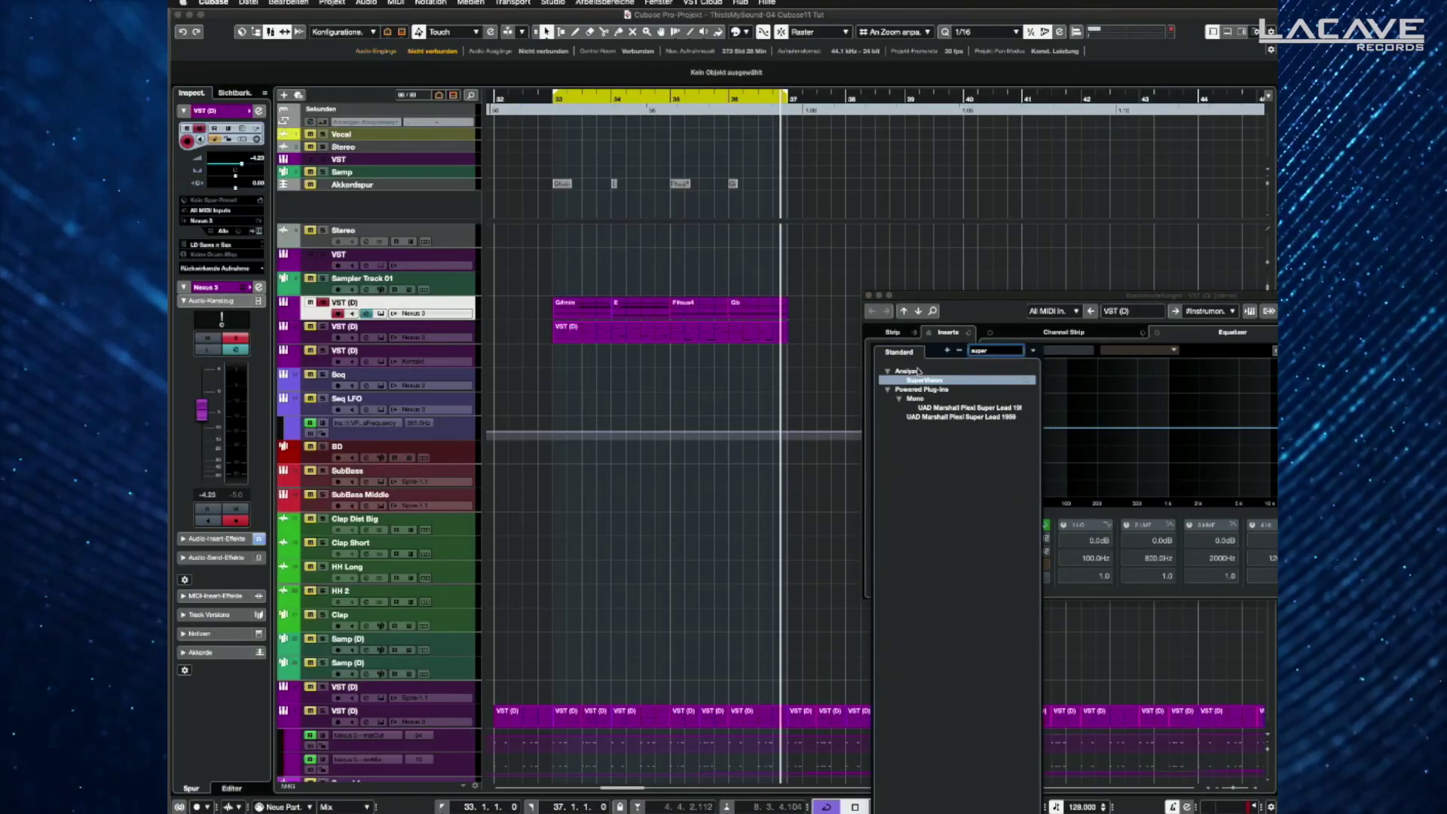
click(918, 381)
key(space)
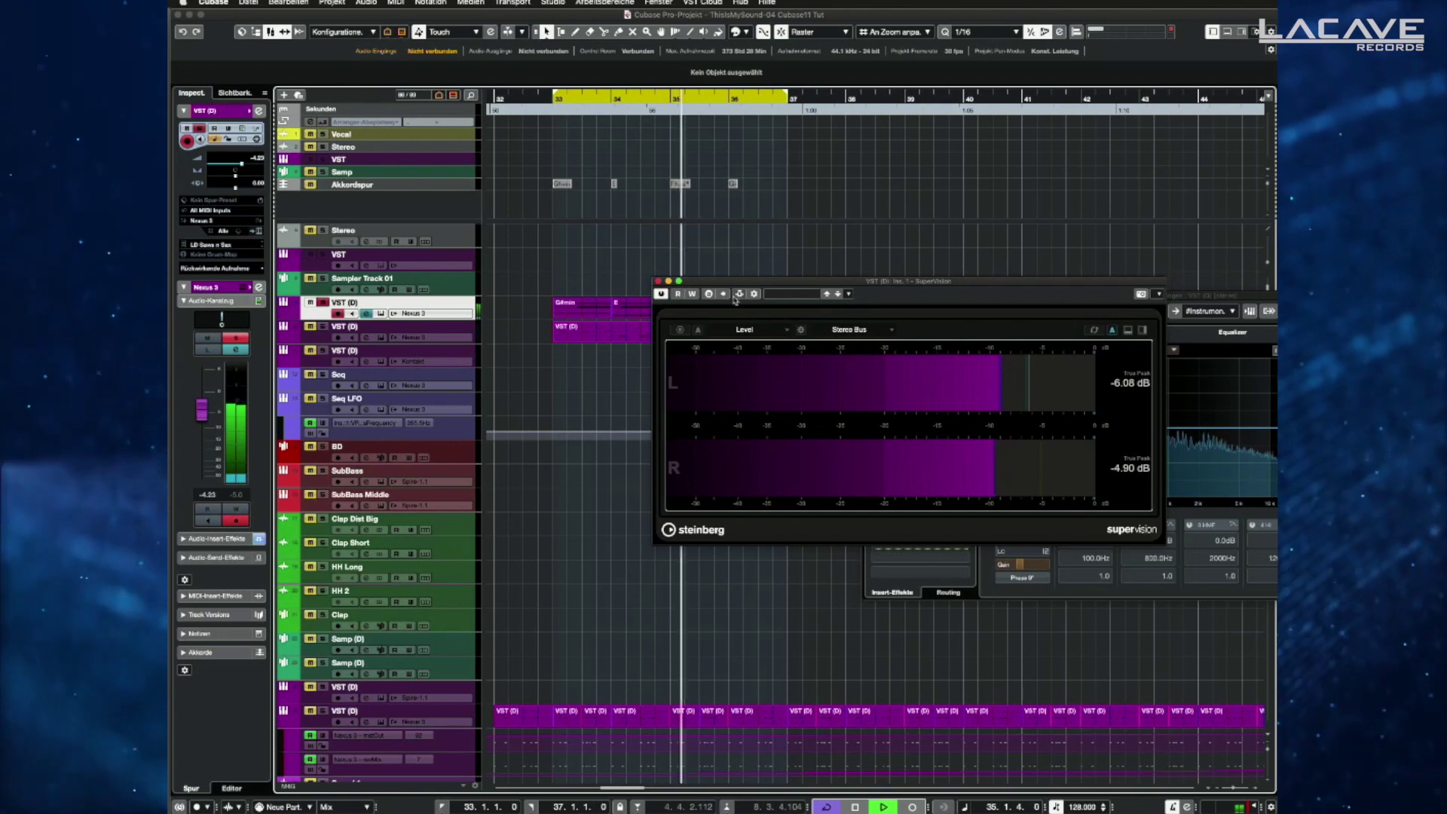
Step: View the signal in SuperVision's Loudness, Spectrum Curve and Spectrum Bar modules in turn during playback
click(763, 332)
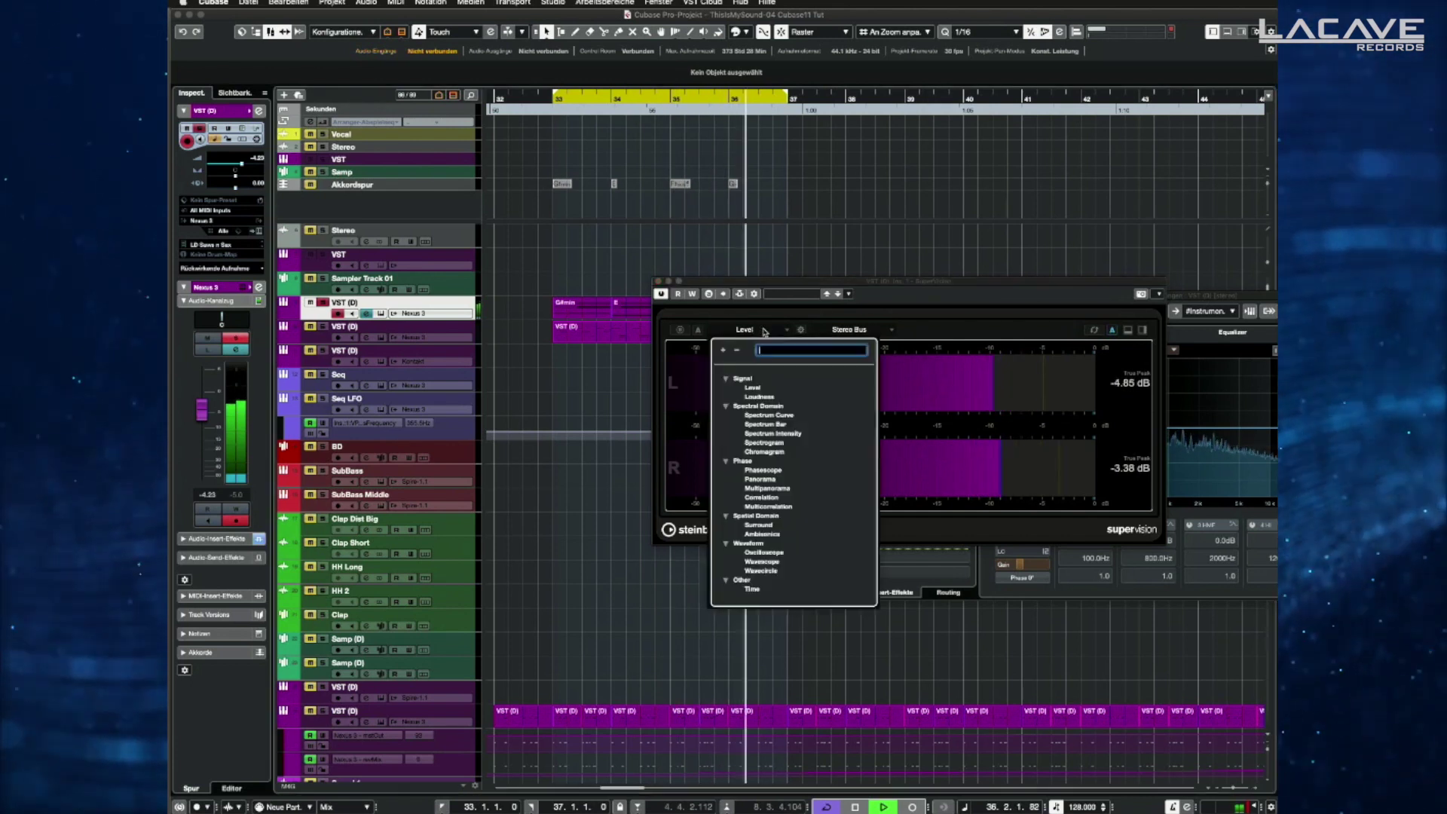
click(760, 397)
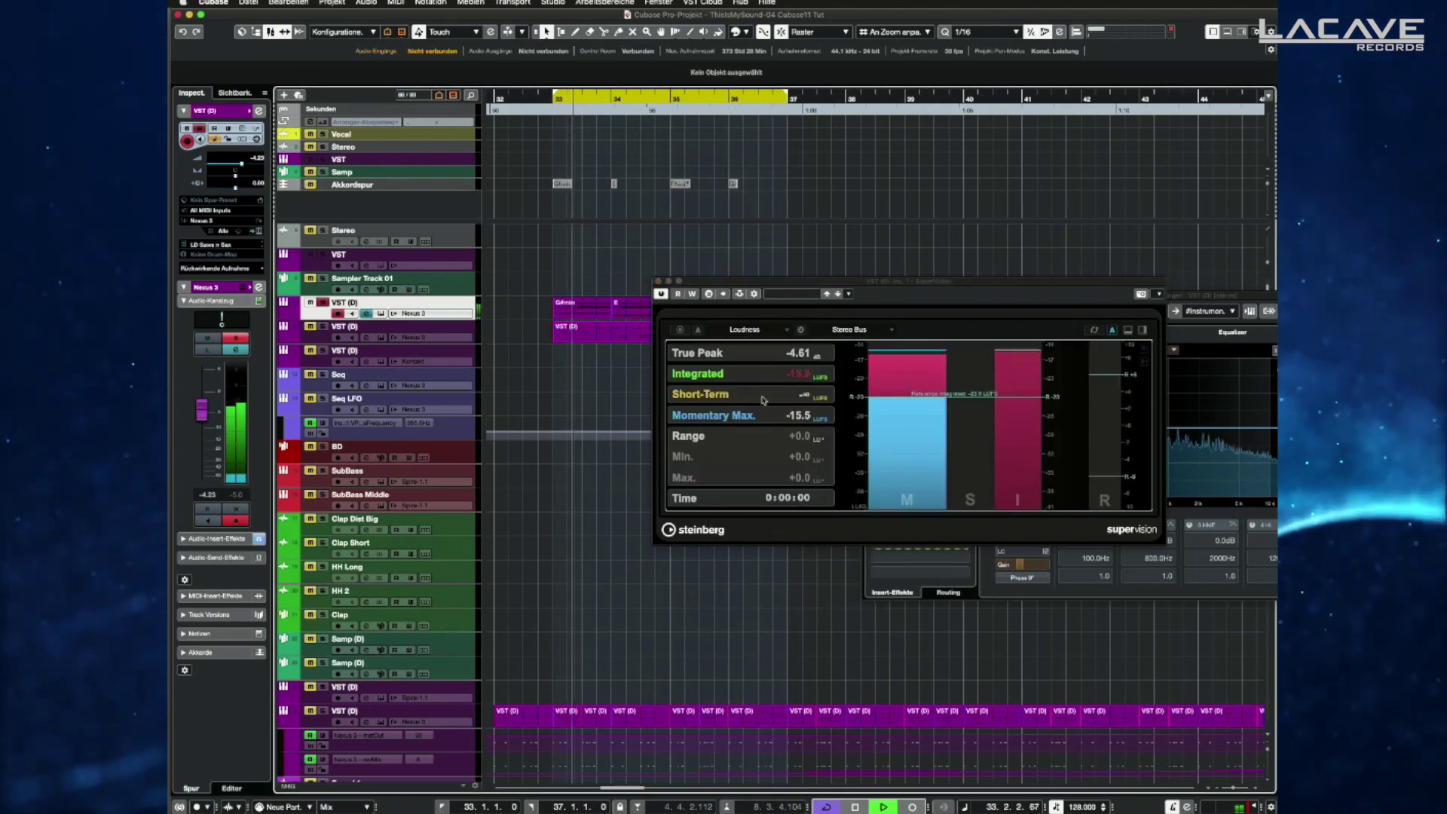
click(760, 332)
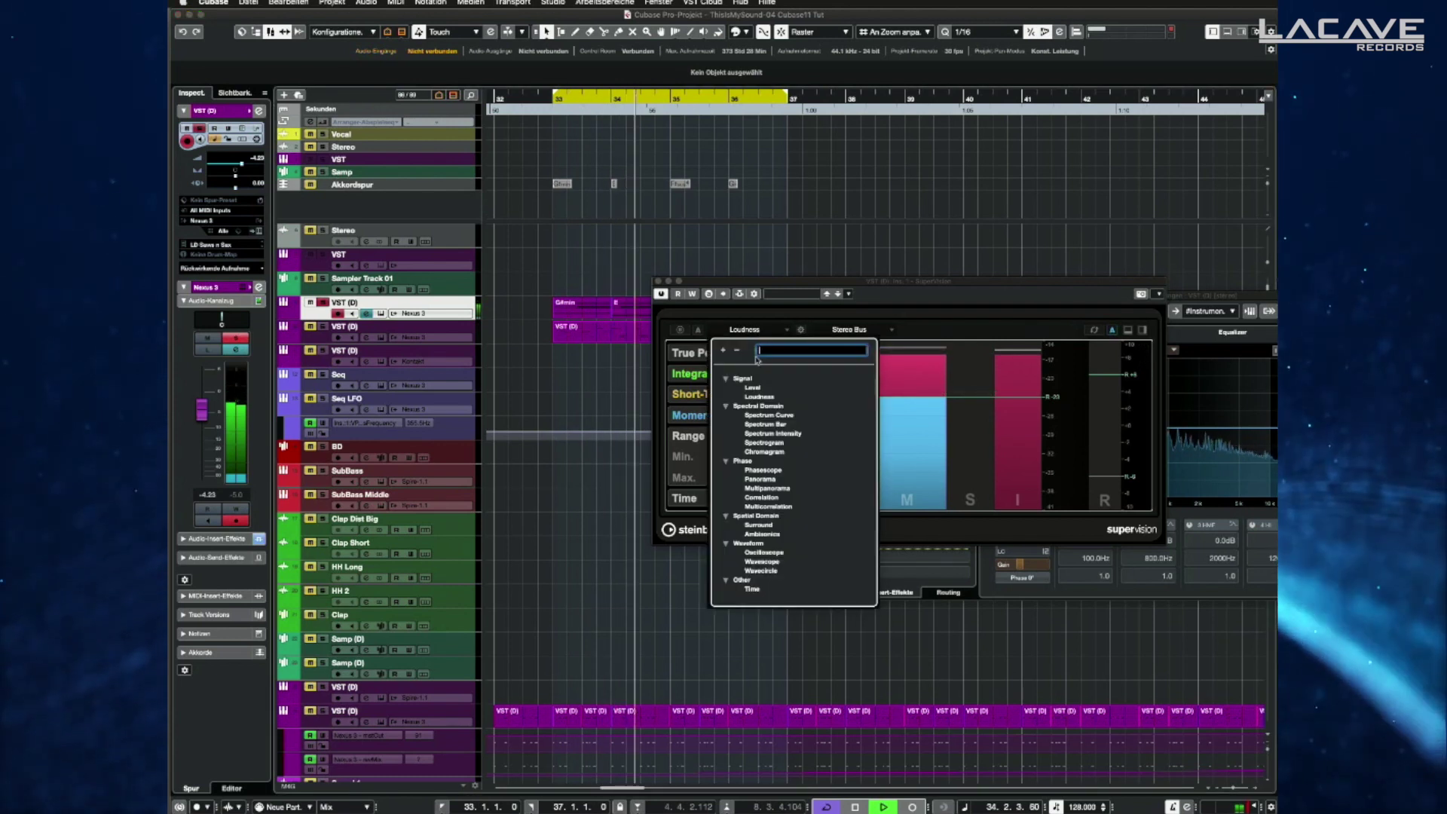
click(780, 416)
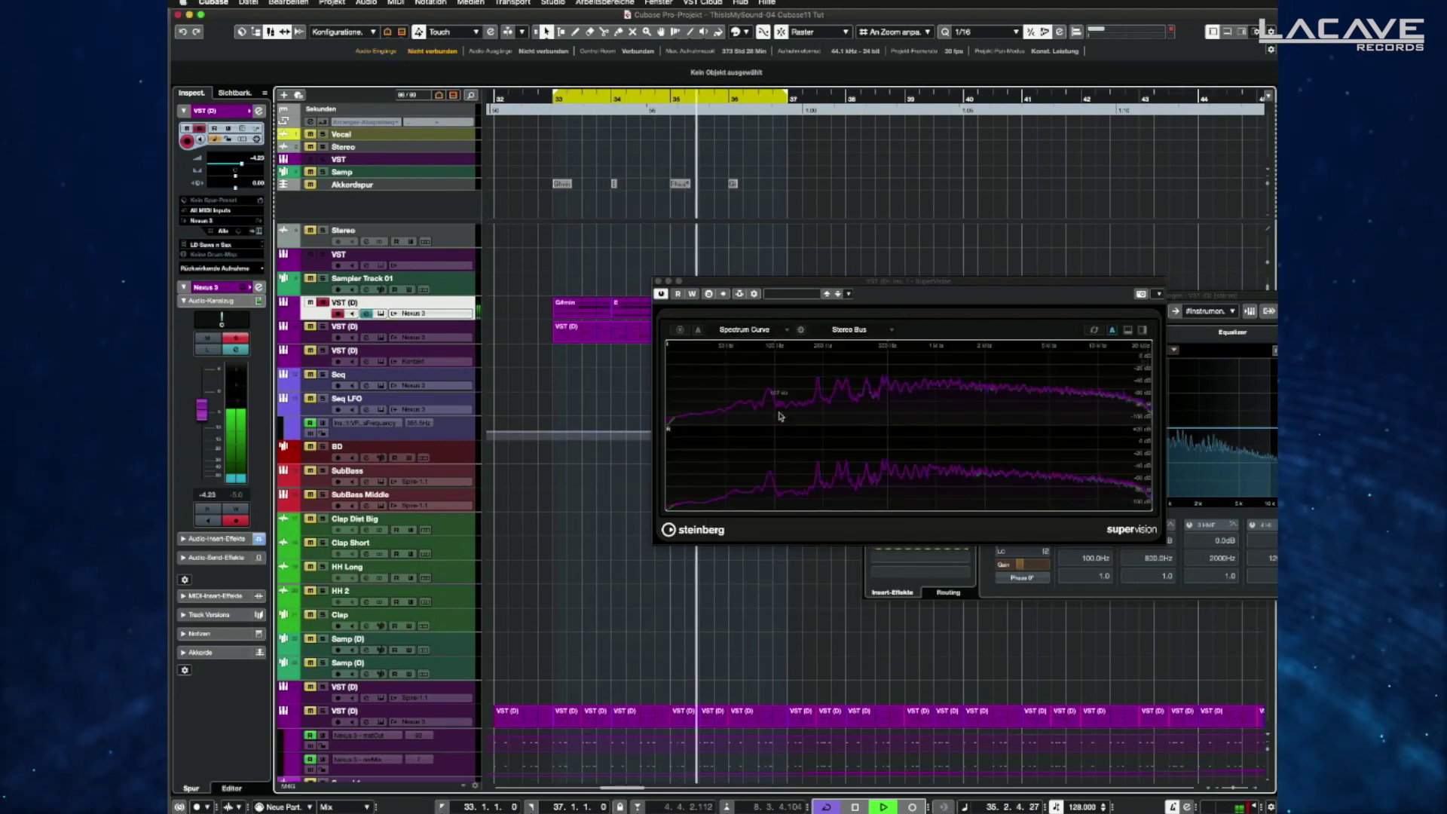
click(744, 331)
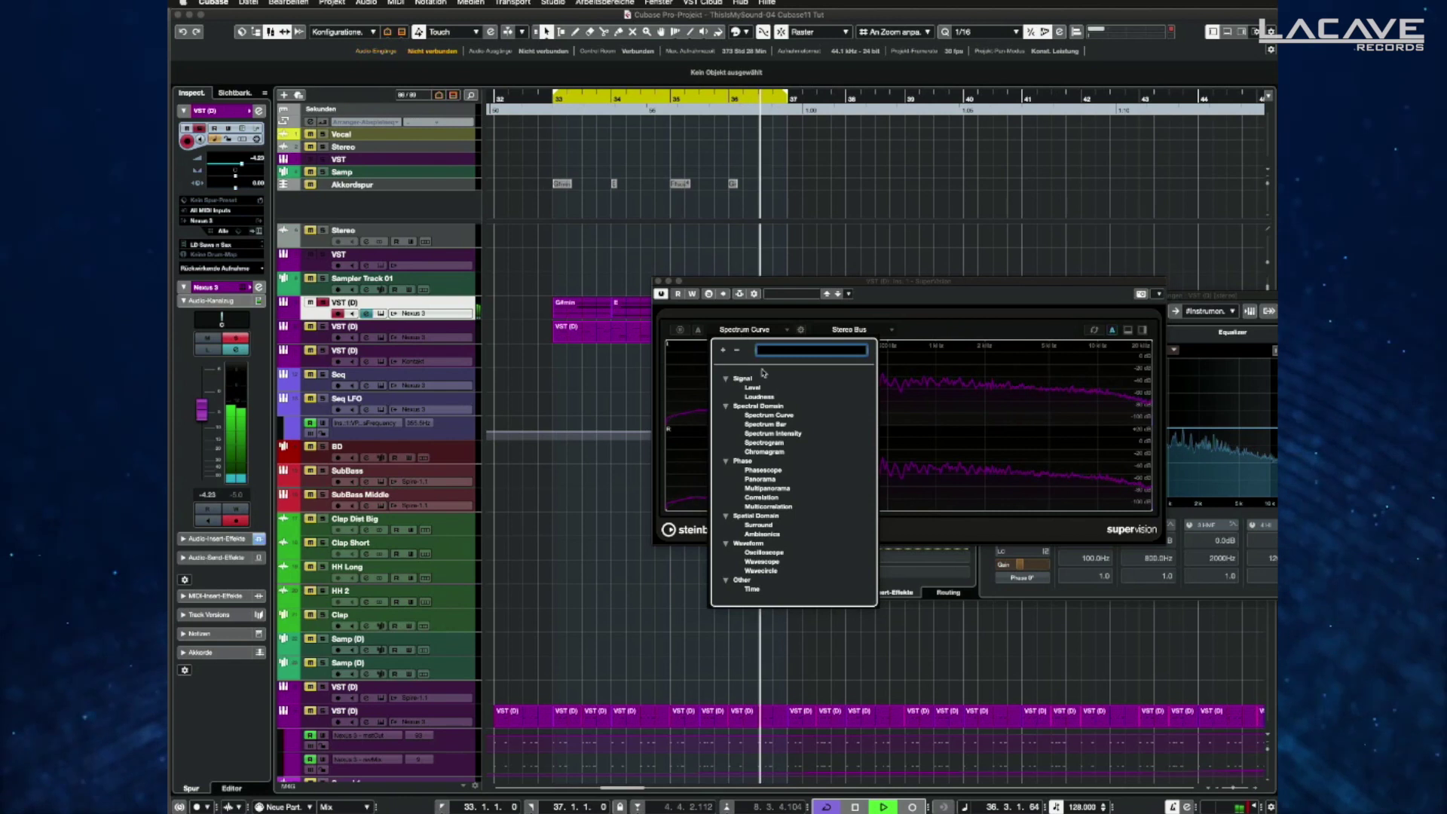
click(782, 424)
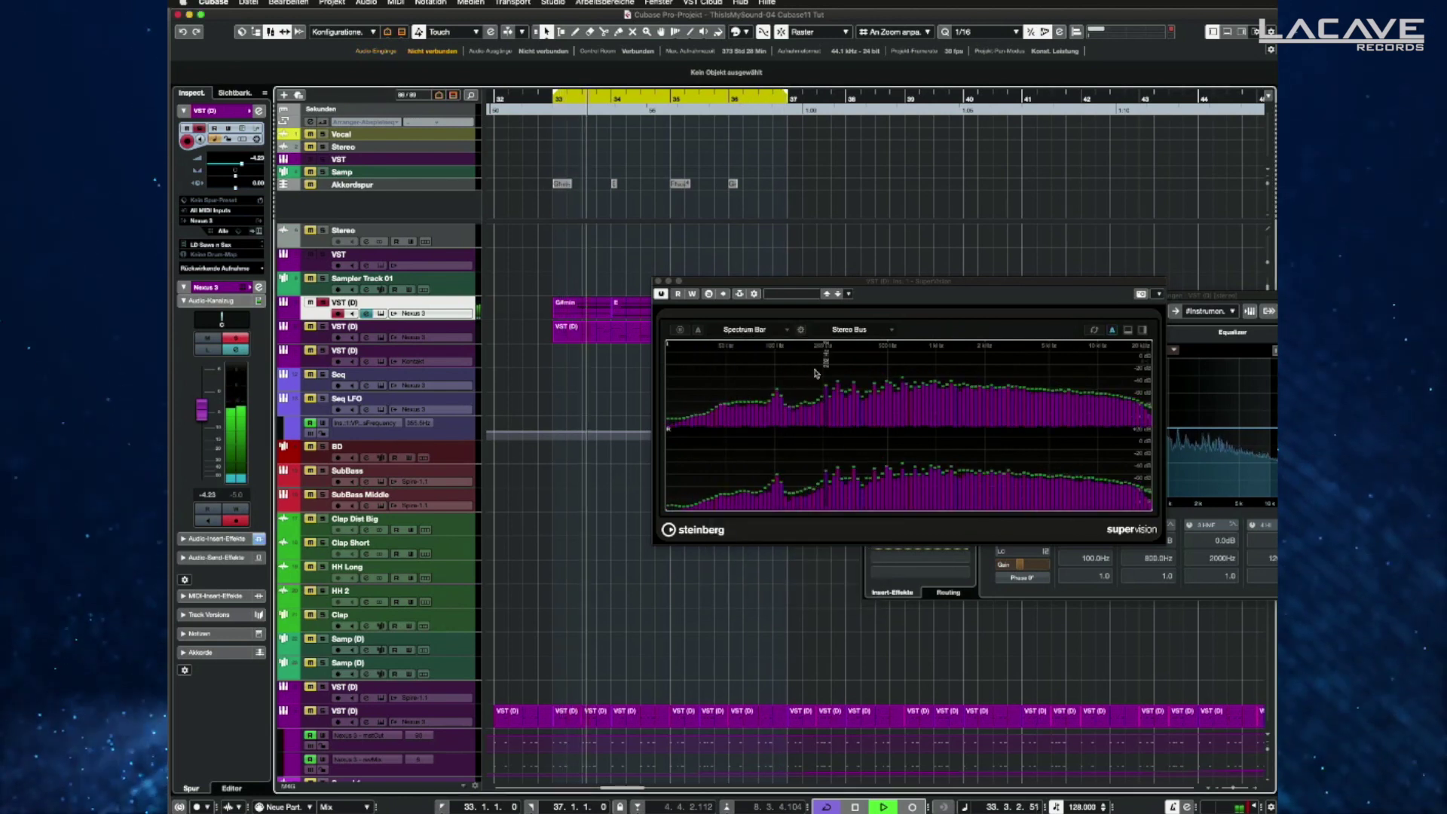
Step: Examine the stereo image in SuperVision's Phasescope, Panorama and Multipanorama modules in turn
click(763, 334)
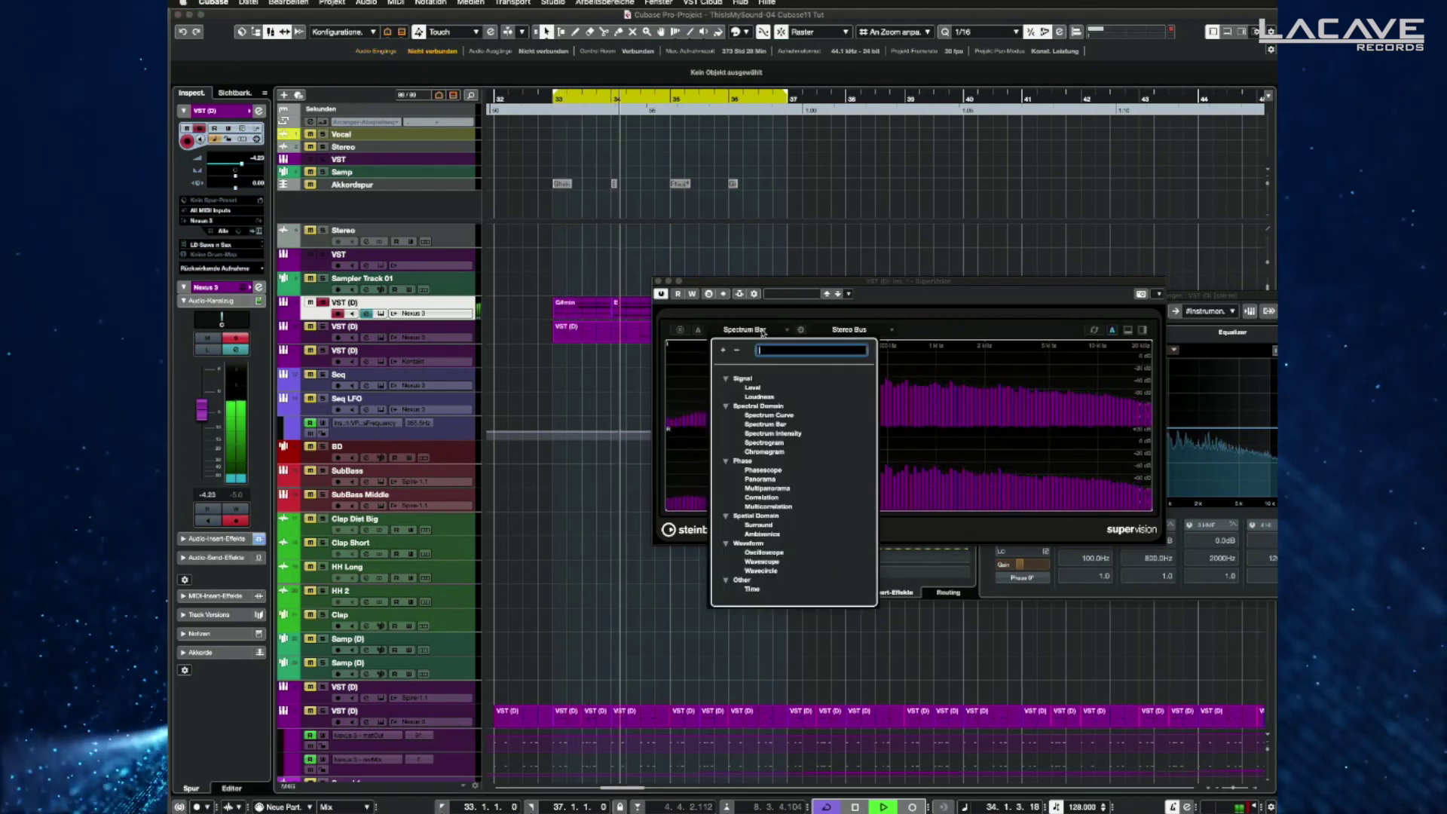
click(763, 470)
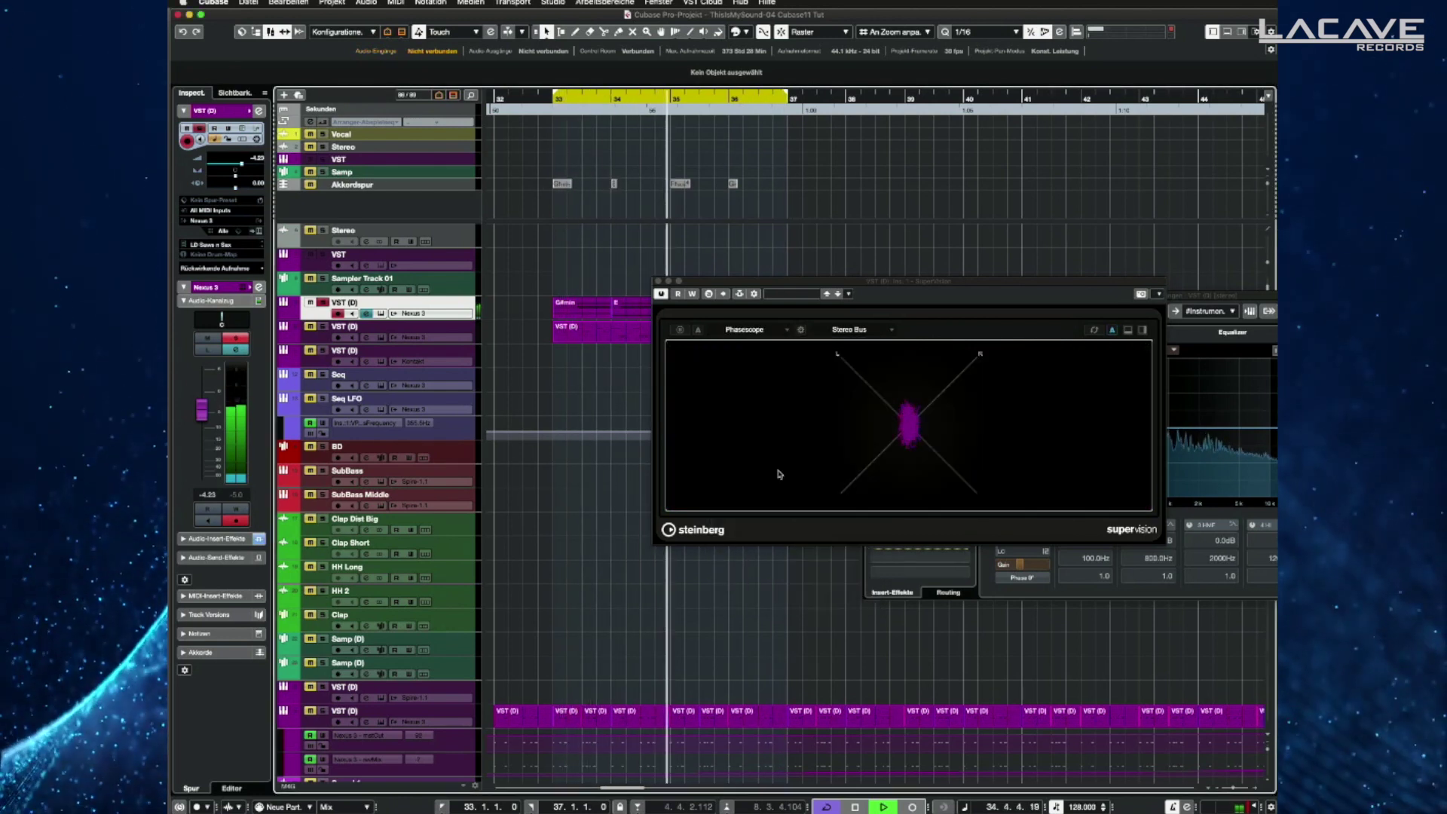
click(760, 334)
click(760, 479)
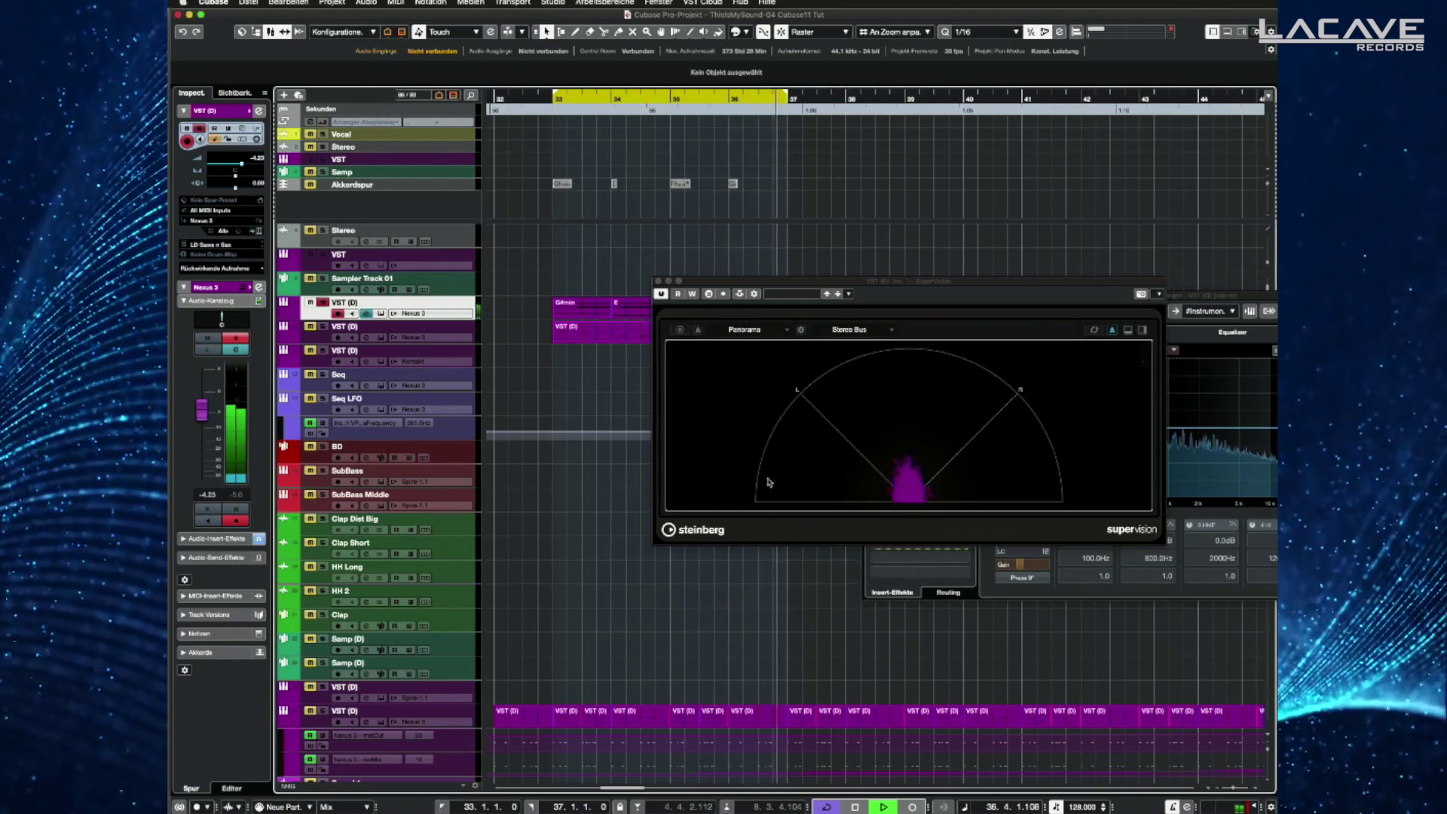
click(753, 332)
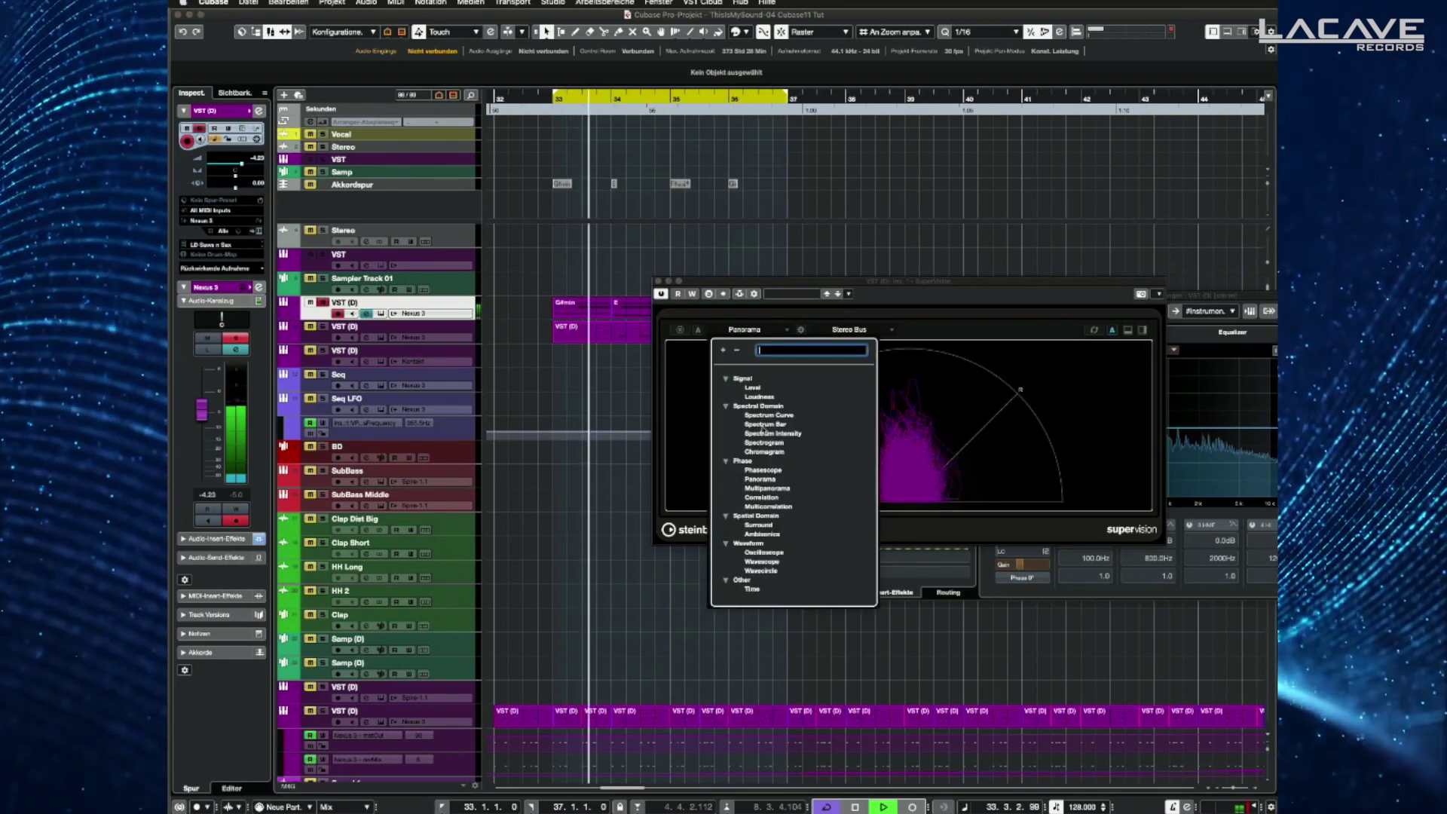
click(761, 488)
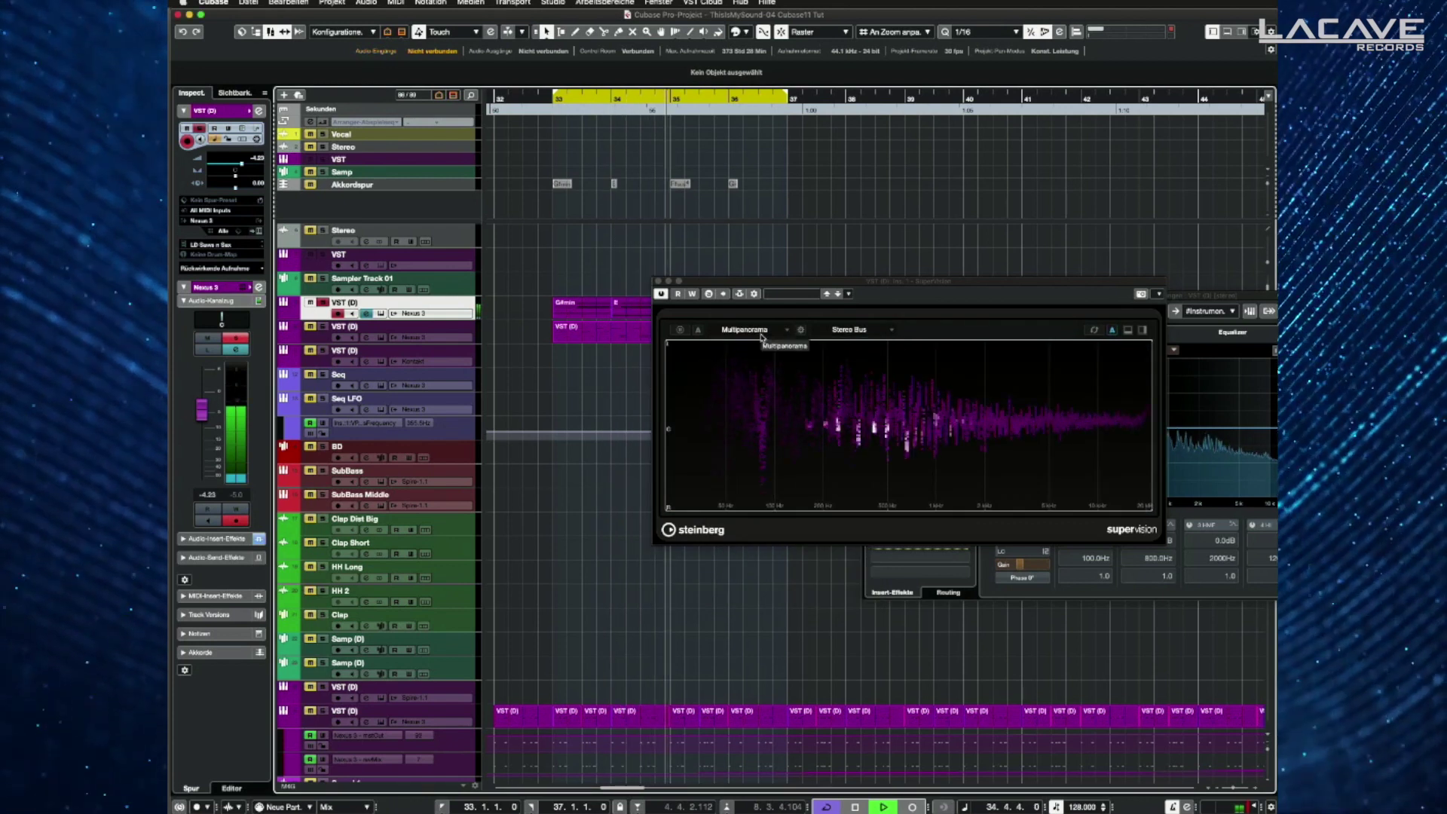
Step: Reposition the SuperVision window, restart playback and view the Surround, Oscilloscope and Wavescope modules in turn
drag(820, 287, 850, 369)
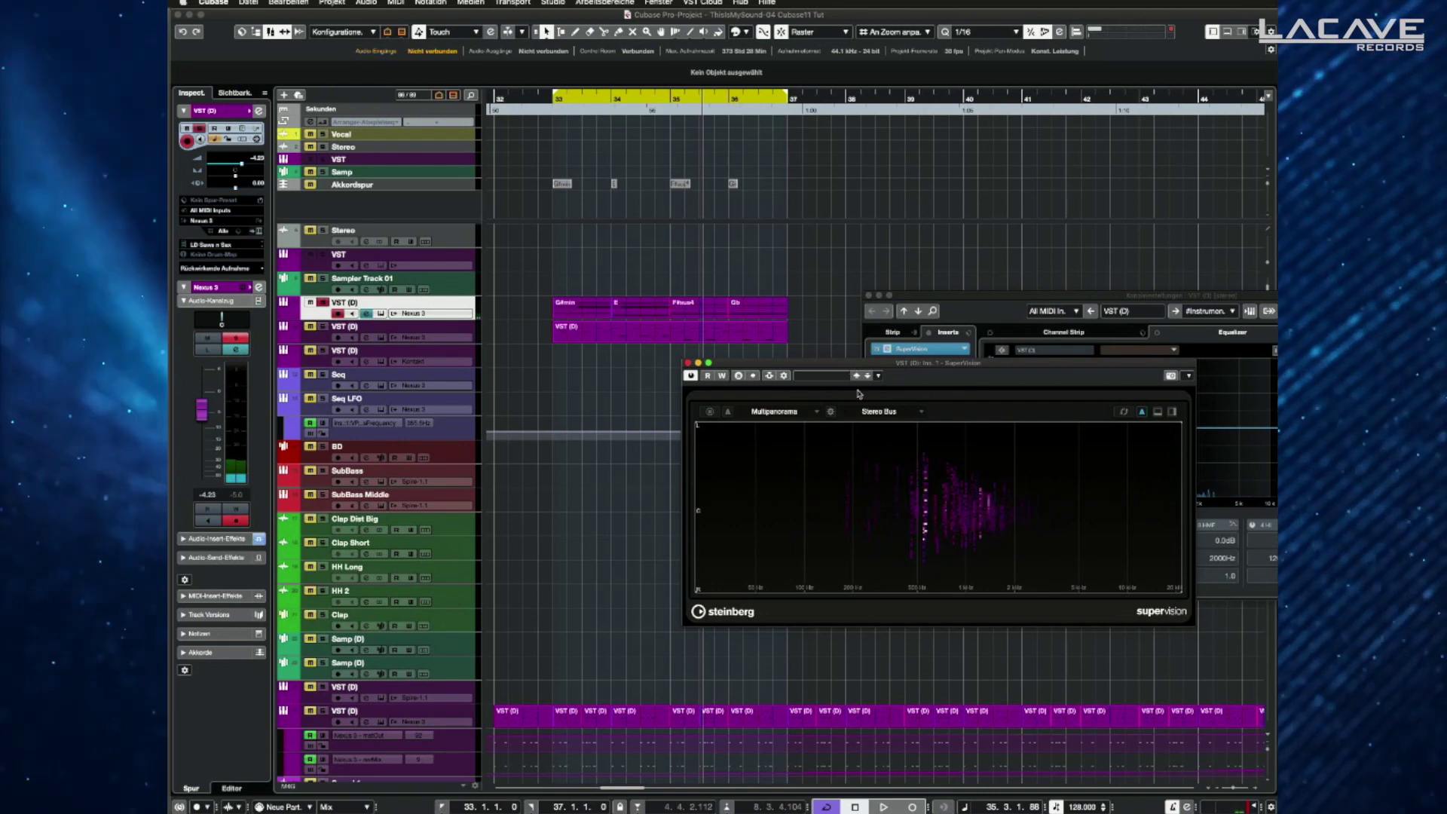
key(space)
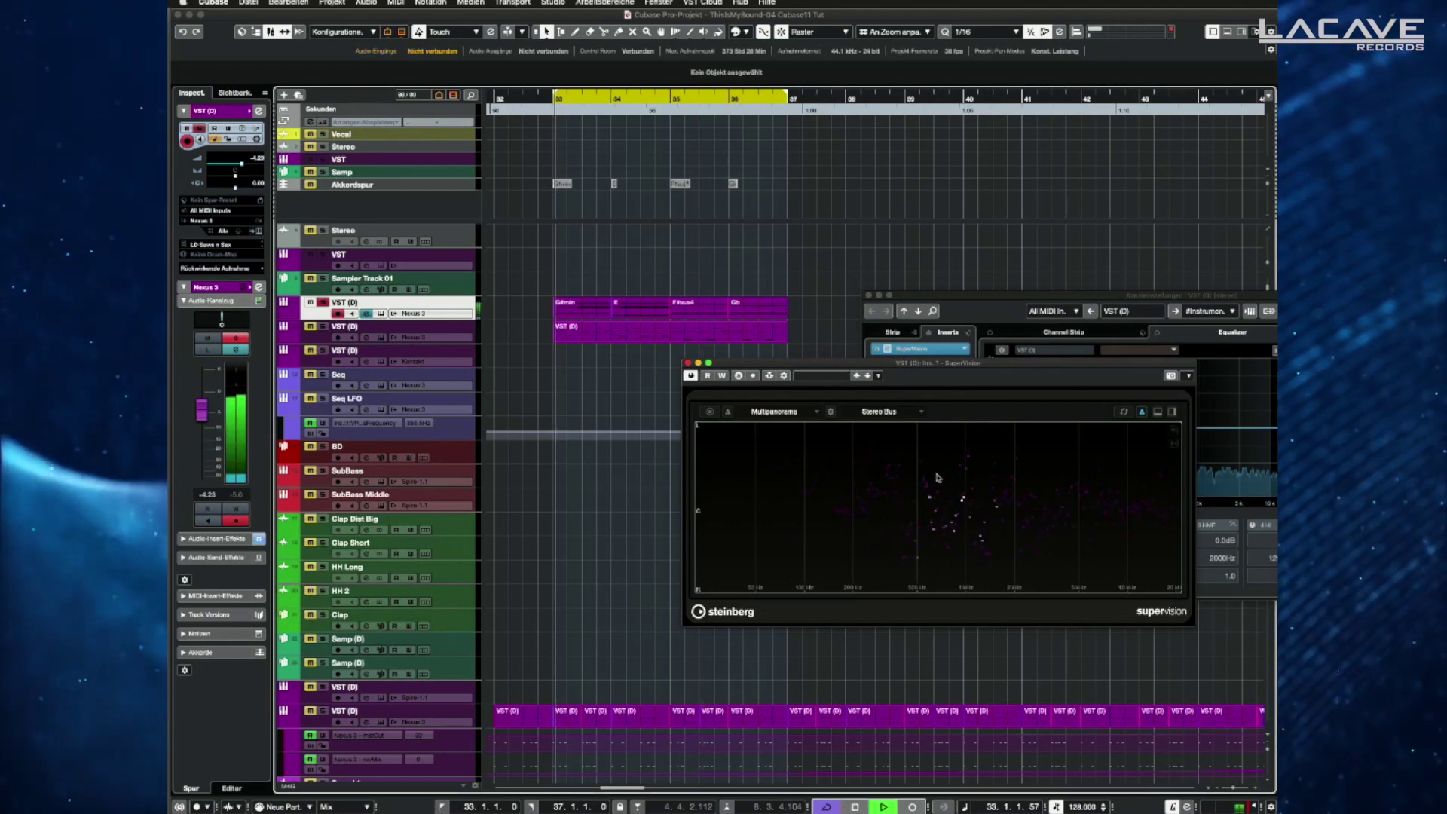
click(773, 411)
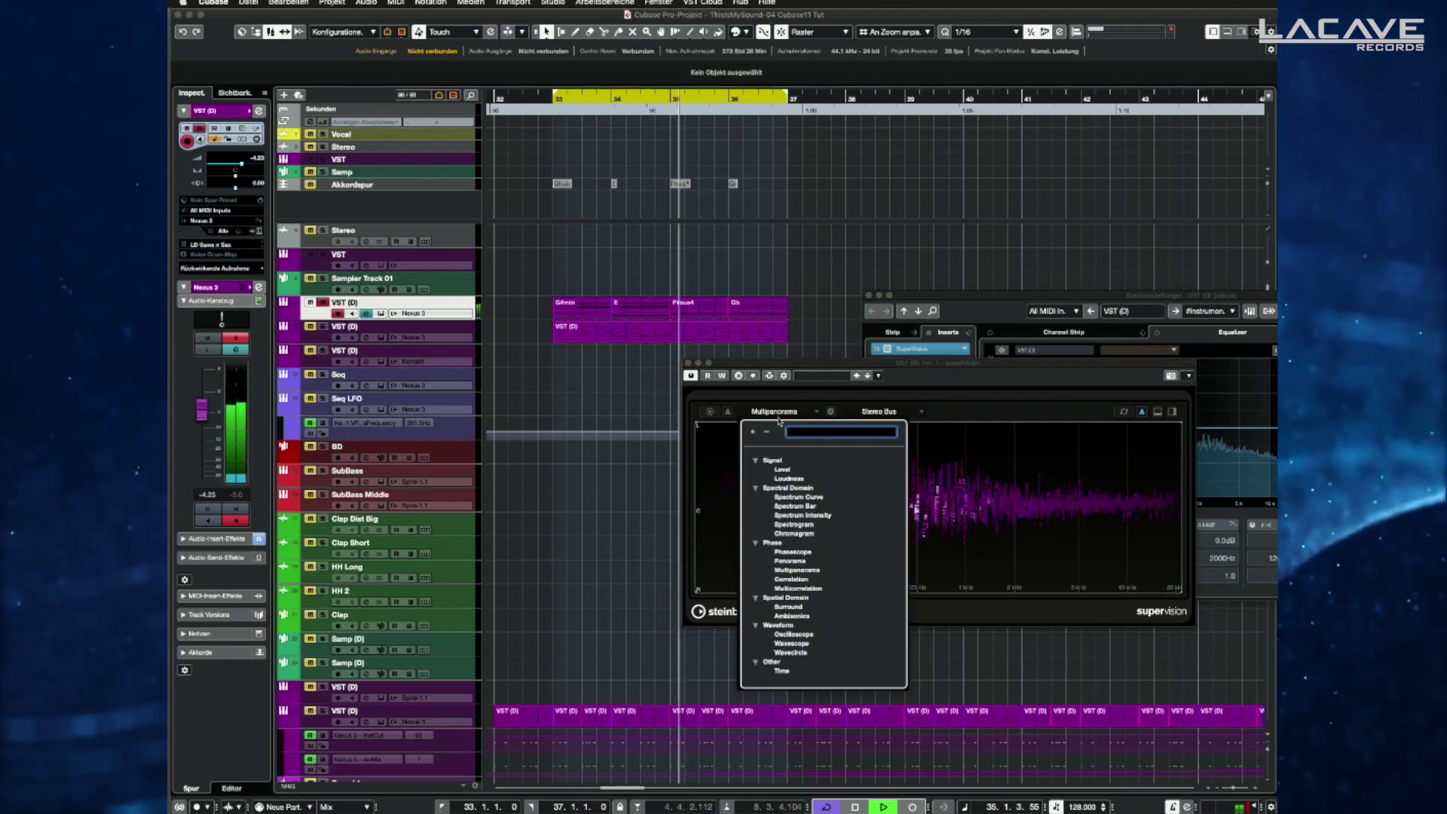
click(799, 608)
click(776, 412)
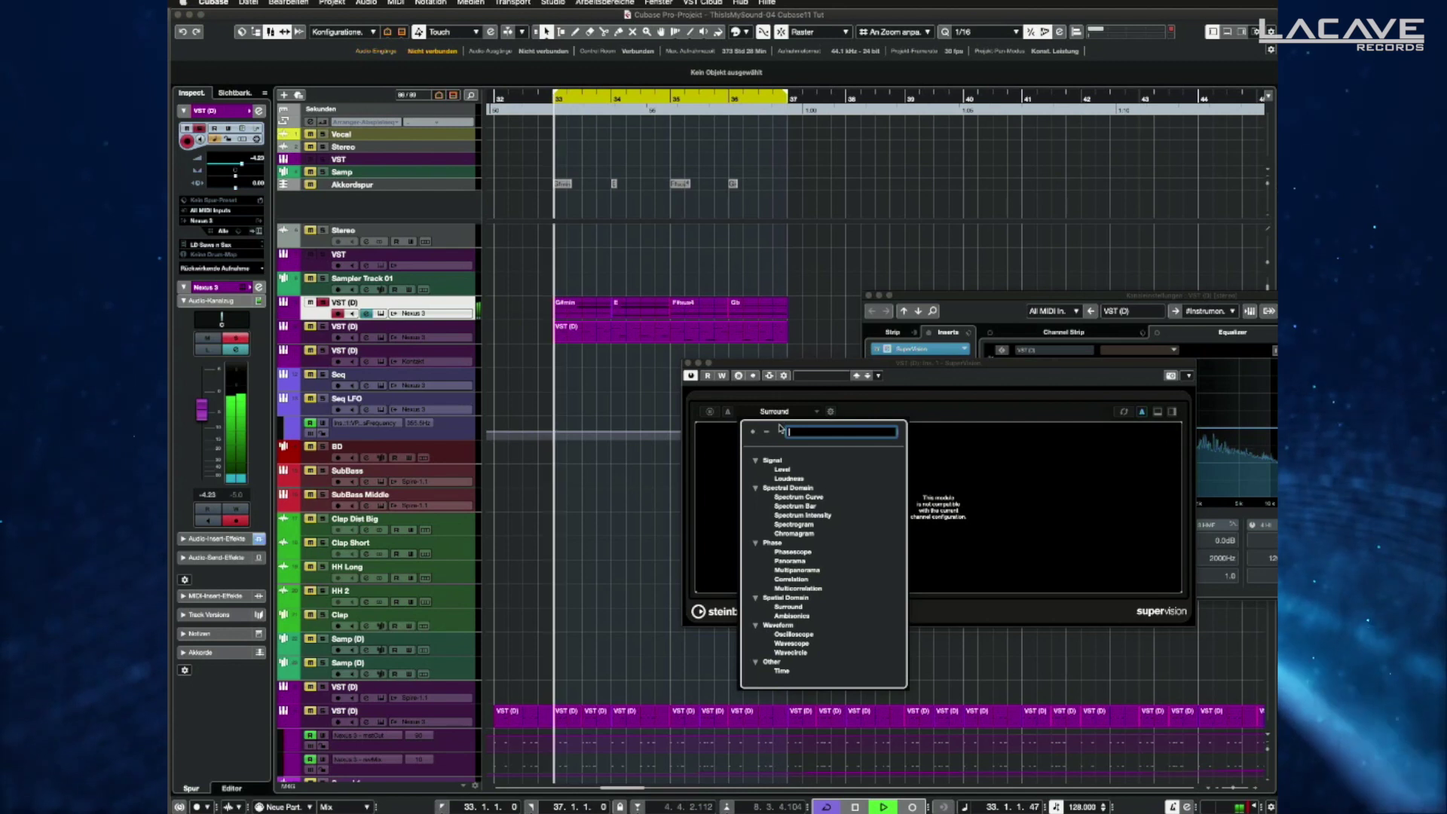
click(793, 636)
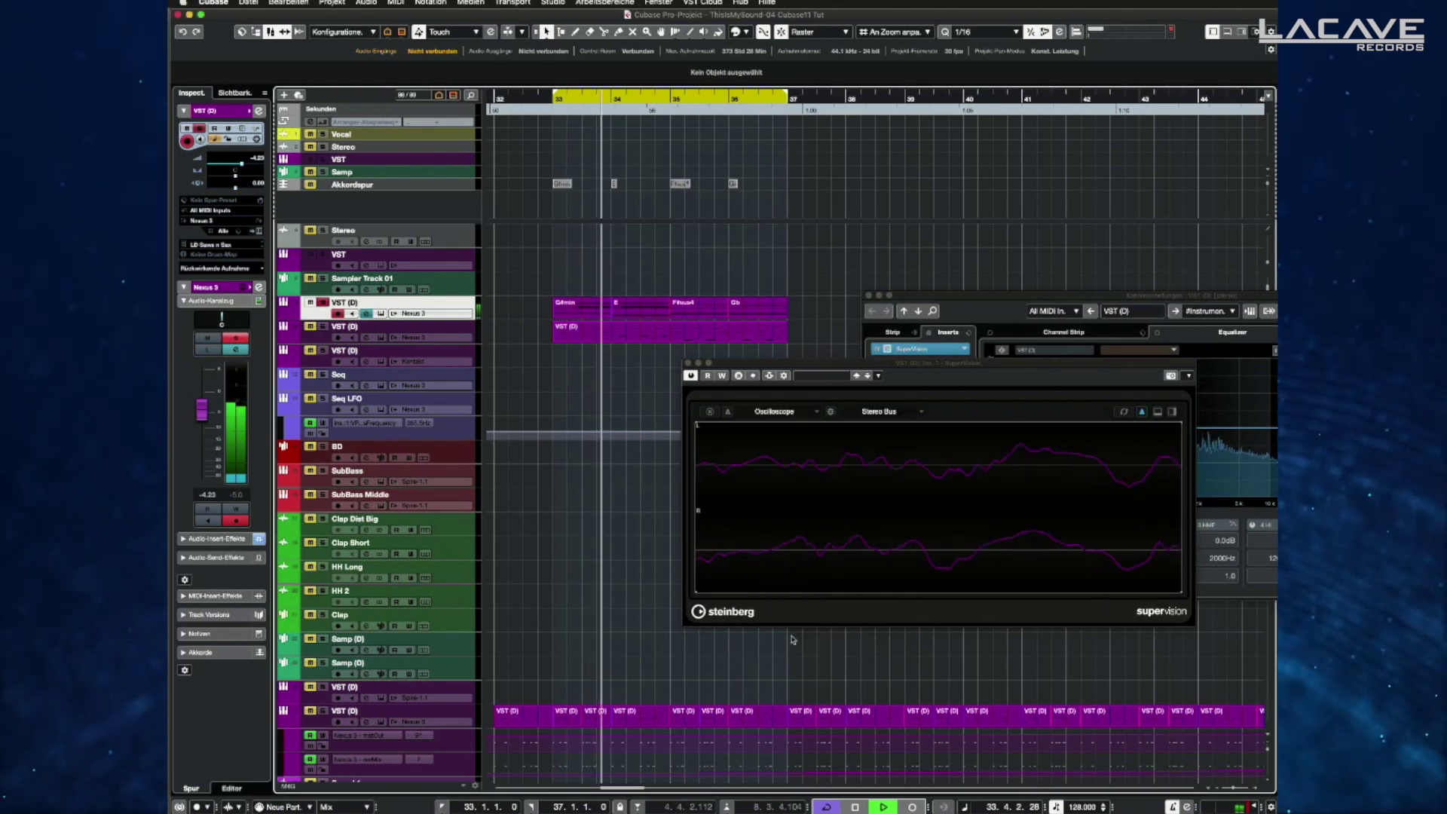
click(776, 412)
click(793, 645)
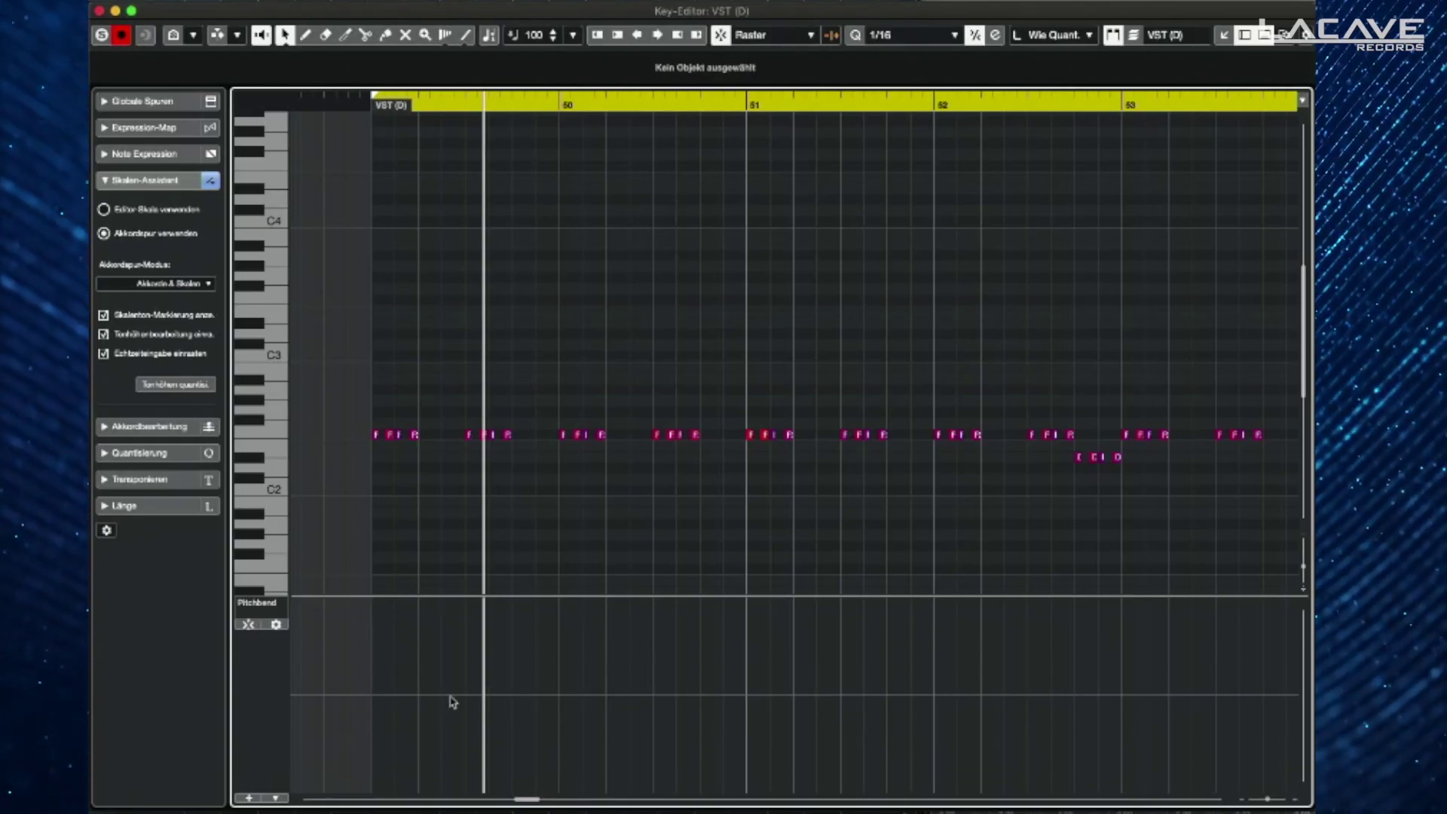
Step: Draw a series of stepped pitchbend events between bars 49 and 52 in the Key Editor's controller lane
key(8)
mouse_move(442, 692)
mouse_down()
mouse_move(557, 647)
mouse_move(683, 663)
mouse_move(786, 720)
mouse_move(917, 687)
mouse_move(927, 633)
mouse_up()
key(1)
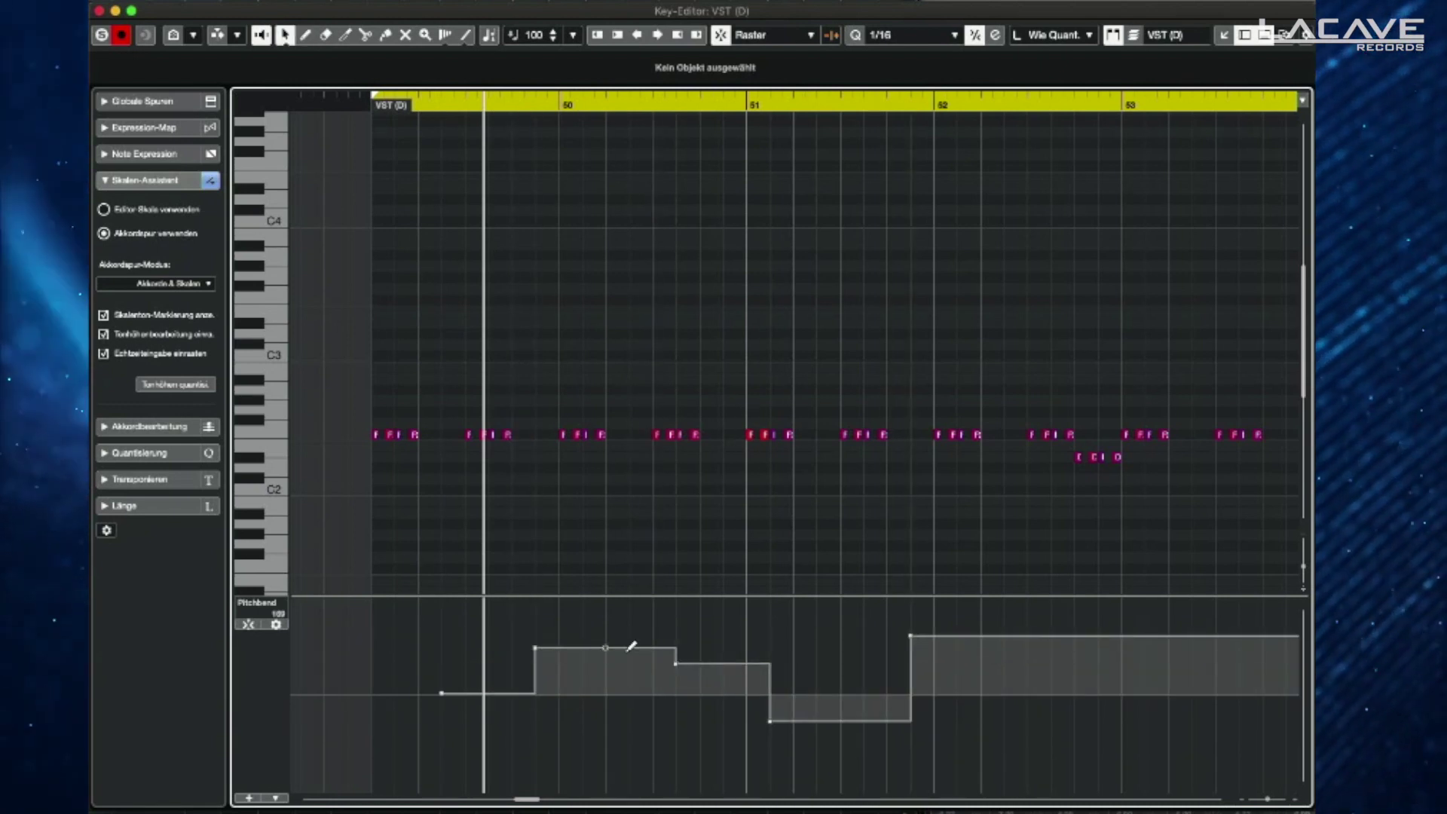
Step: Choose the Object Selection tool and bend the stepped pitchbend segments up to bar 52 into smooth curves
right_click(627, 544)
mouse_move(754, 548)
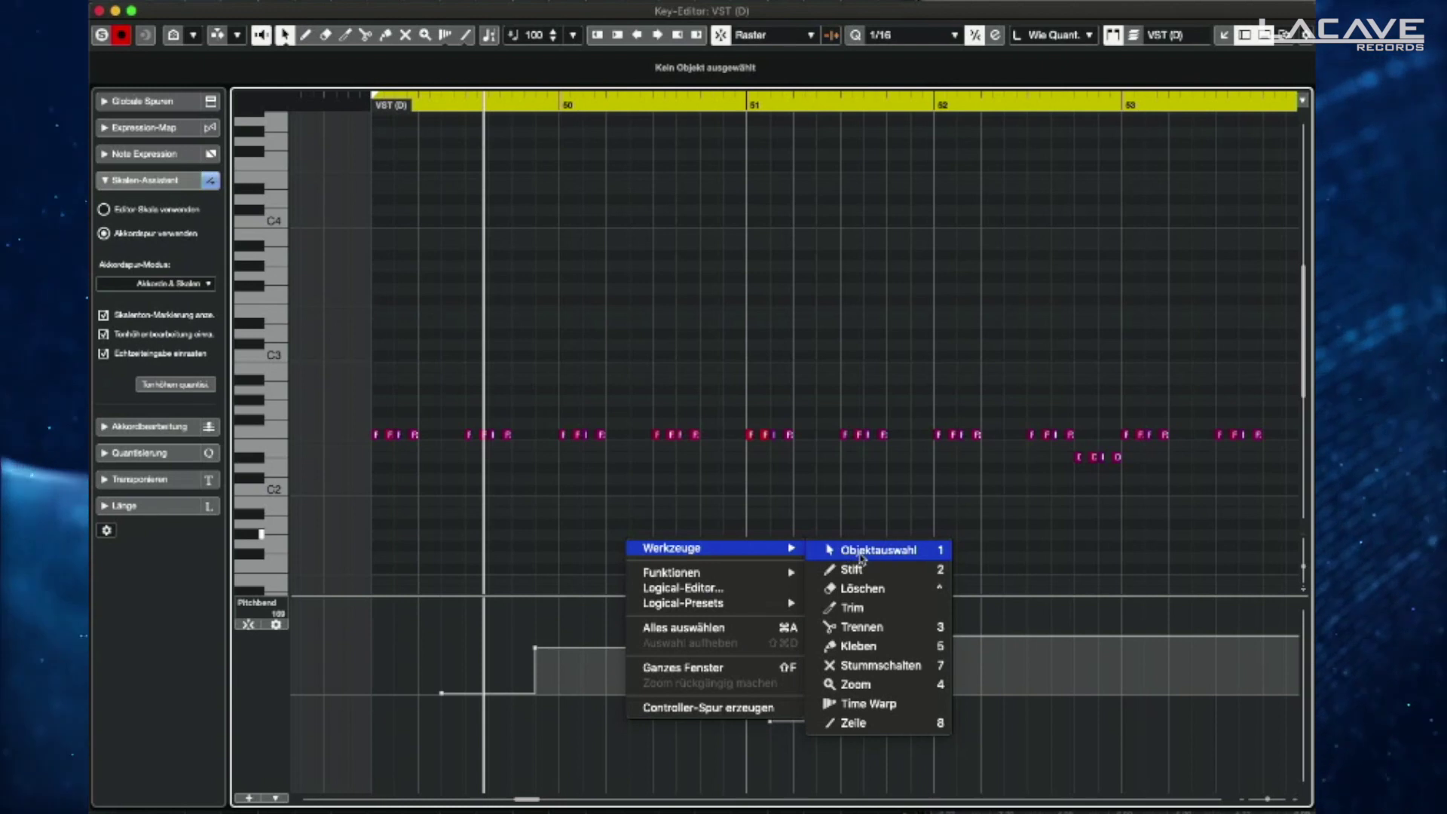
click(861, 552)
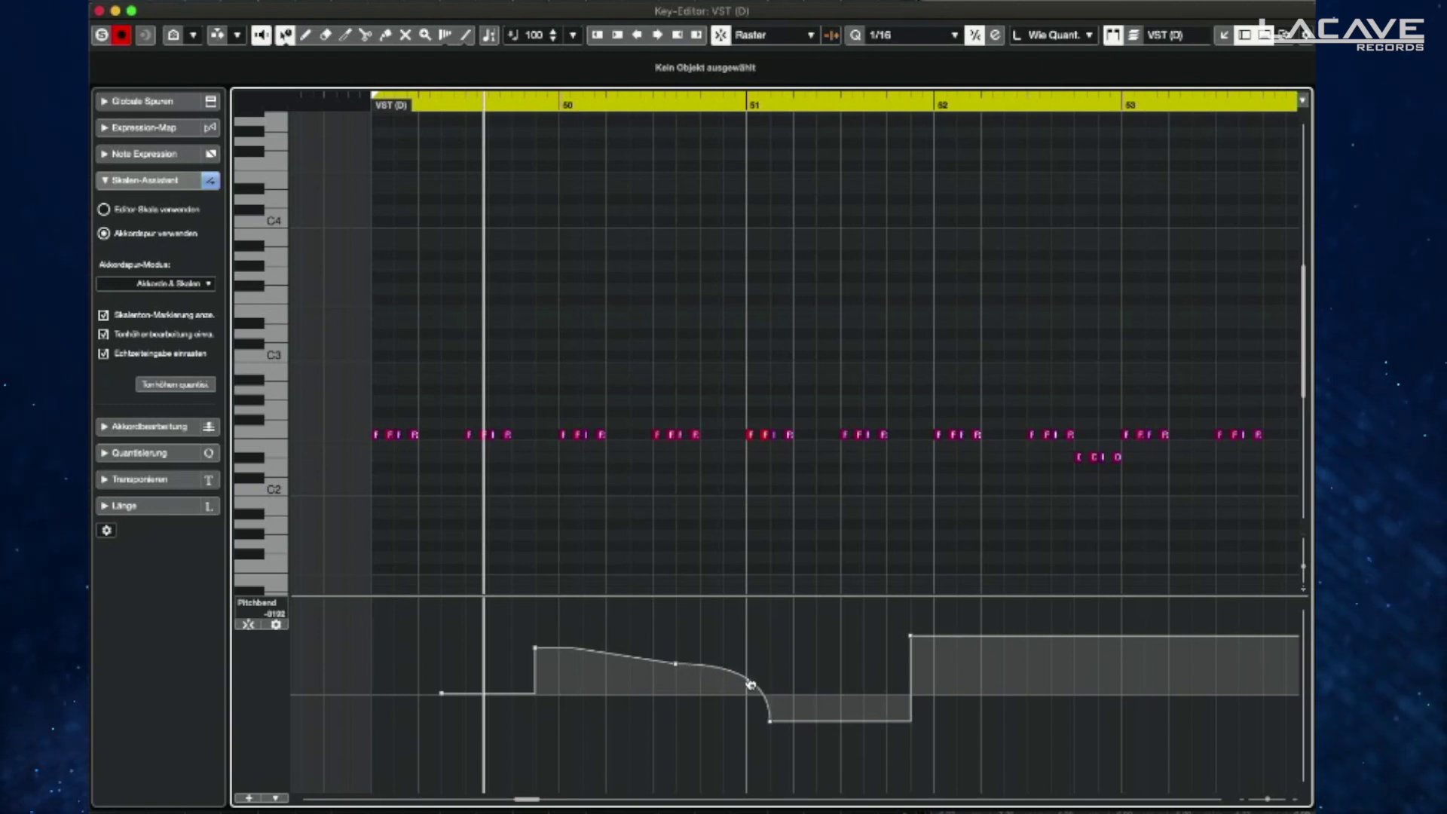
drag(840, 723, 824, 649)
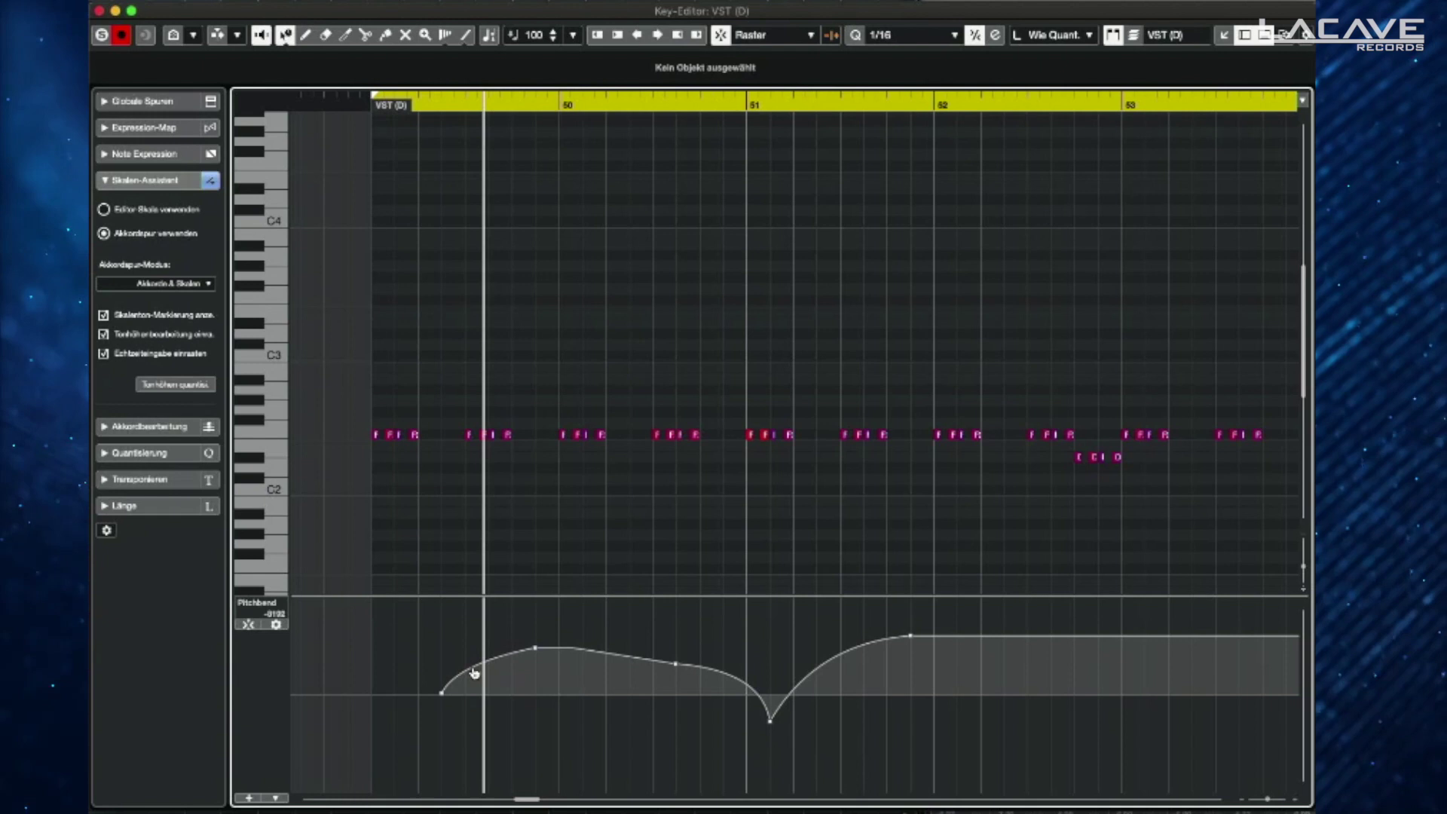
Step: Reshape the end of the pitchbend curve, placing a step event with value -1337 at 52.1.3.0 after the peak
click(574, 648)
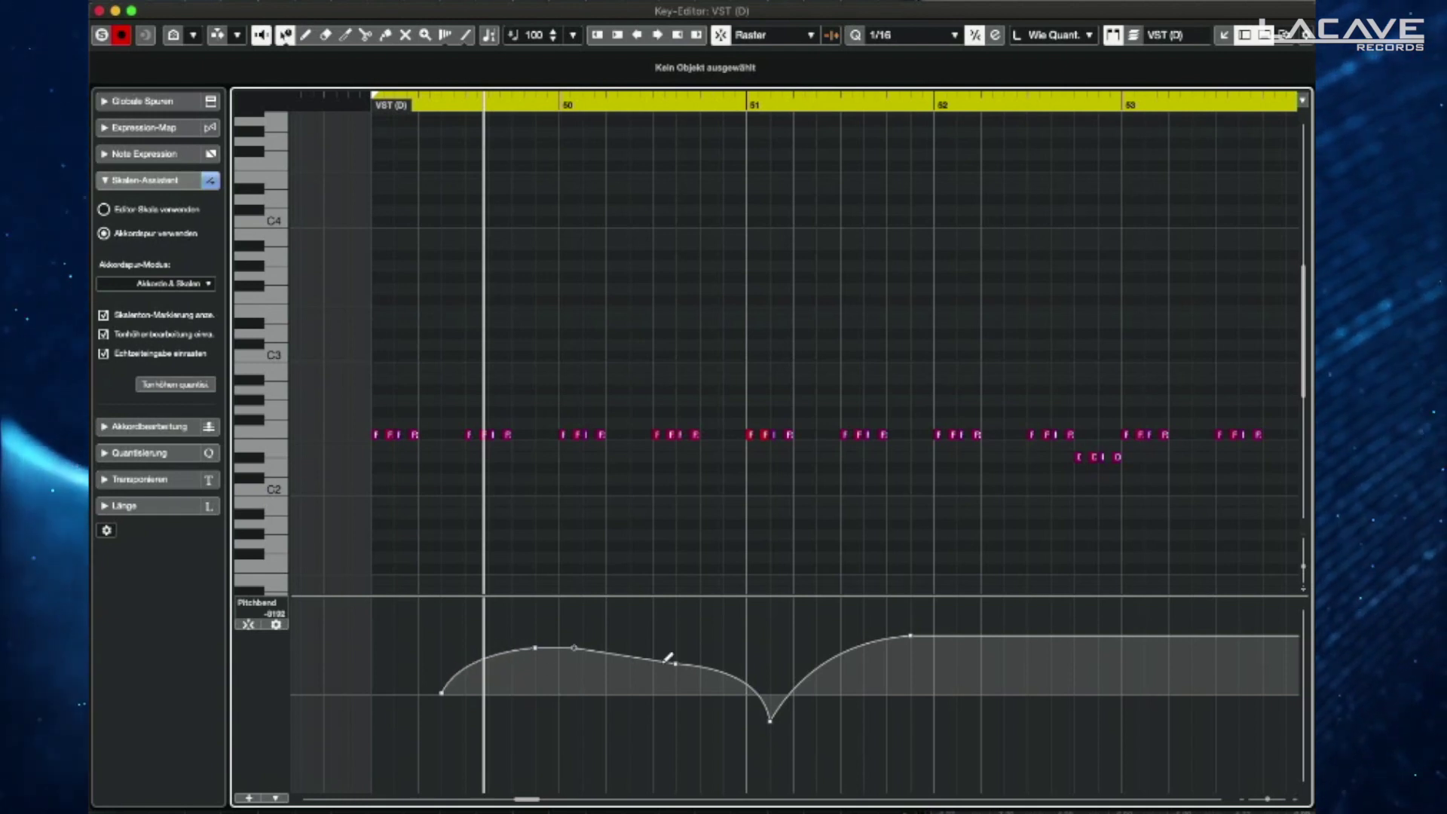
drag(909, 641, 959, 708)
click(936, 658)
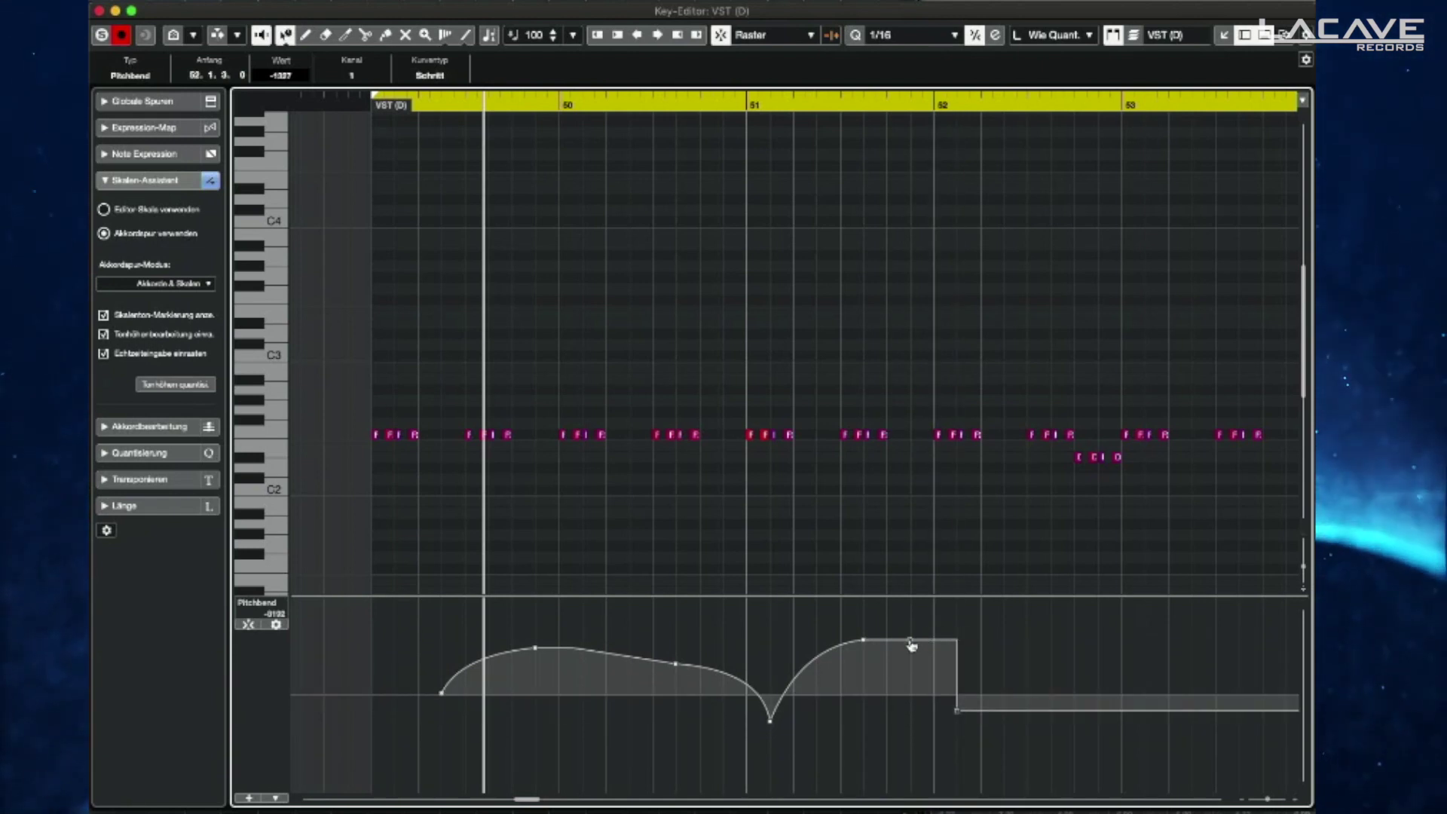